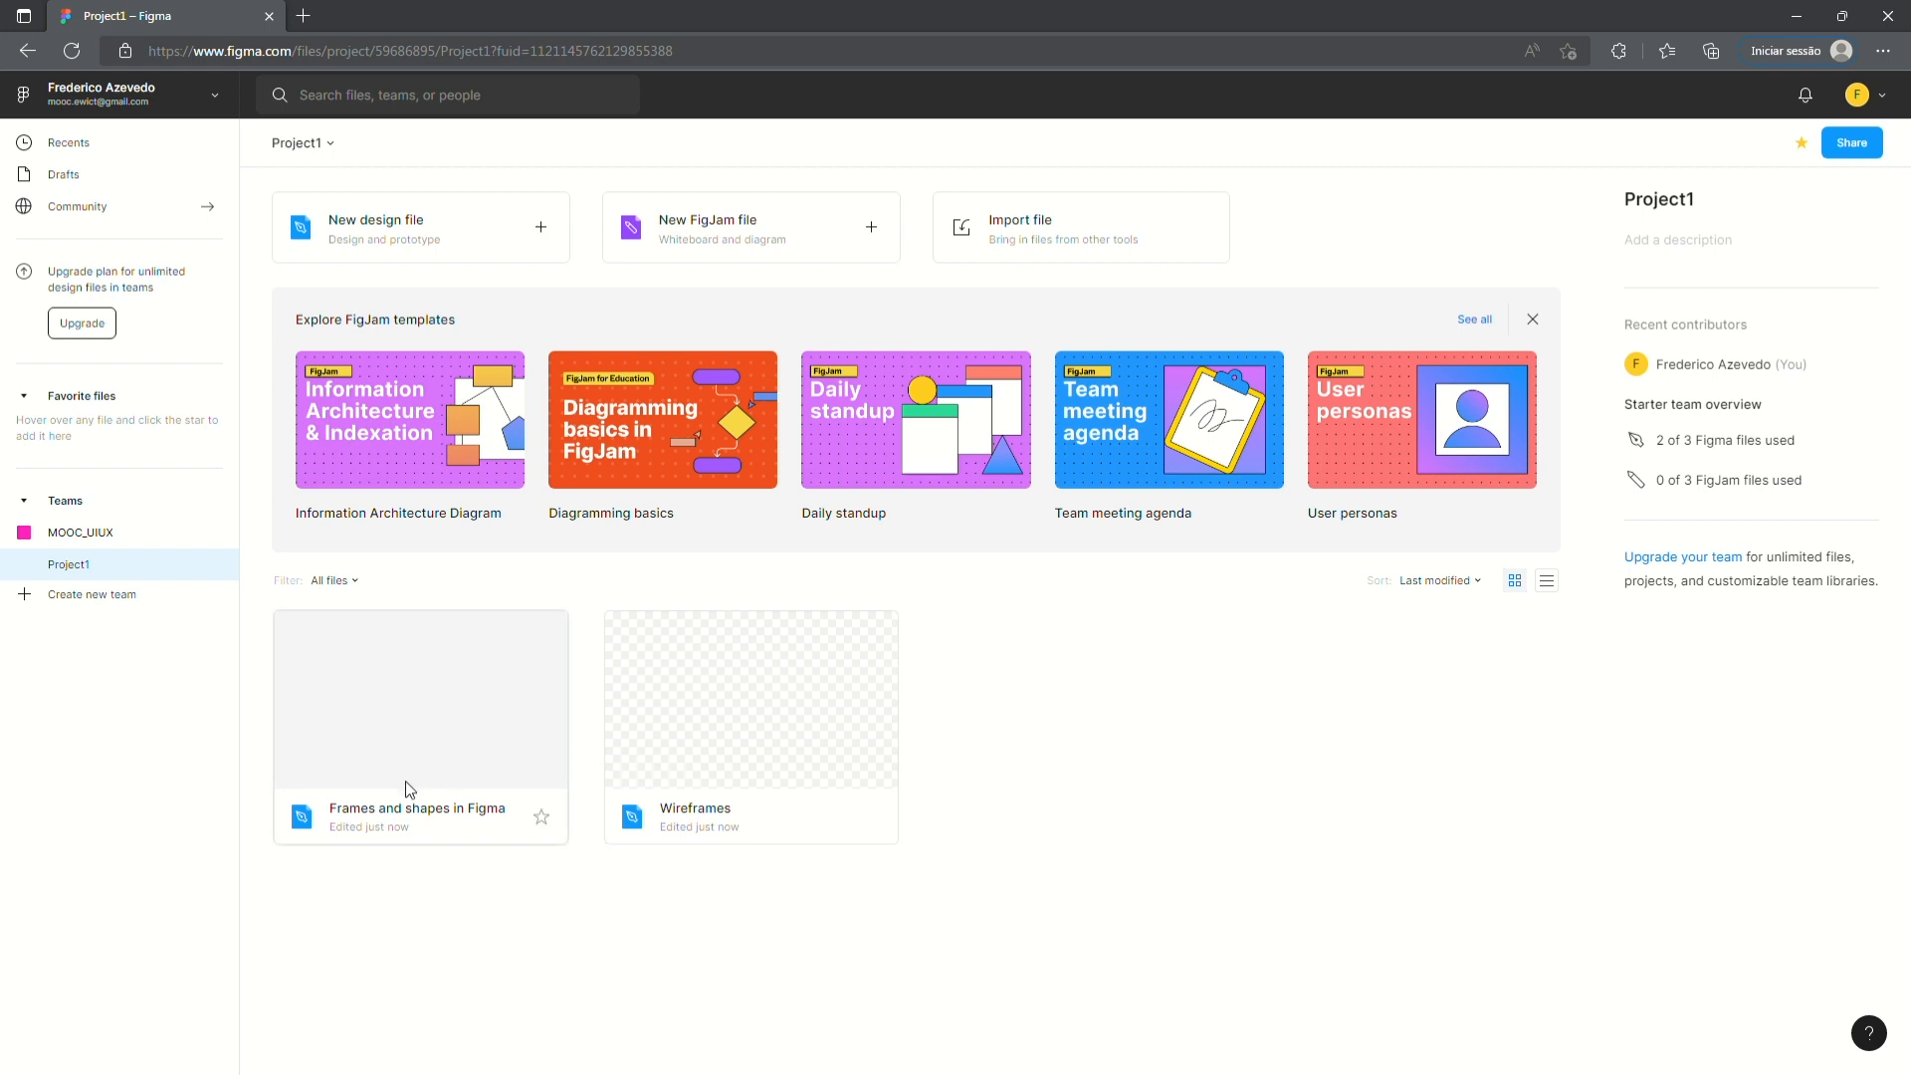
- Open the file "Frames and shapes in Figma" and add a 375 × 667 iPhone 8 frame to the canvas
{"action": "double_click", "coordinate": [413, 723]}
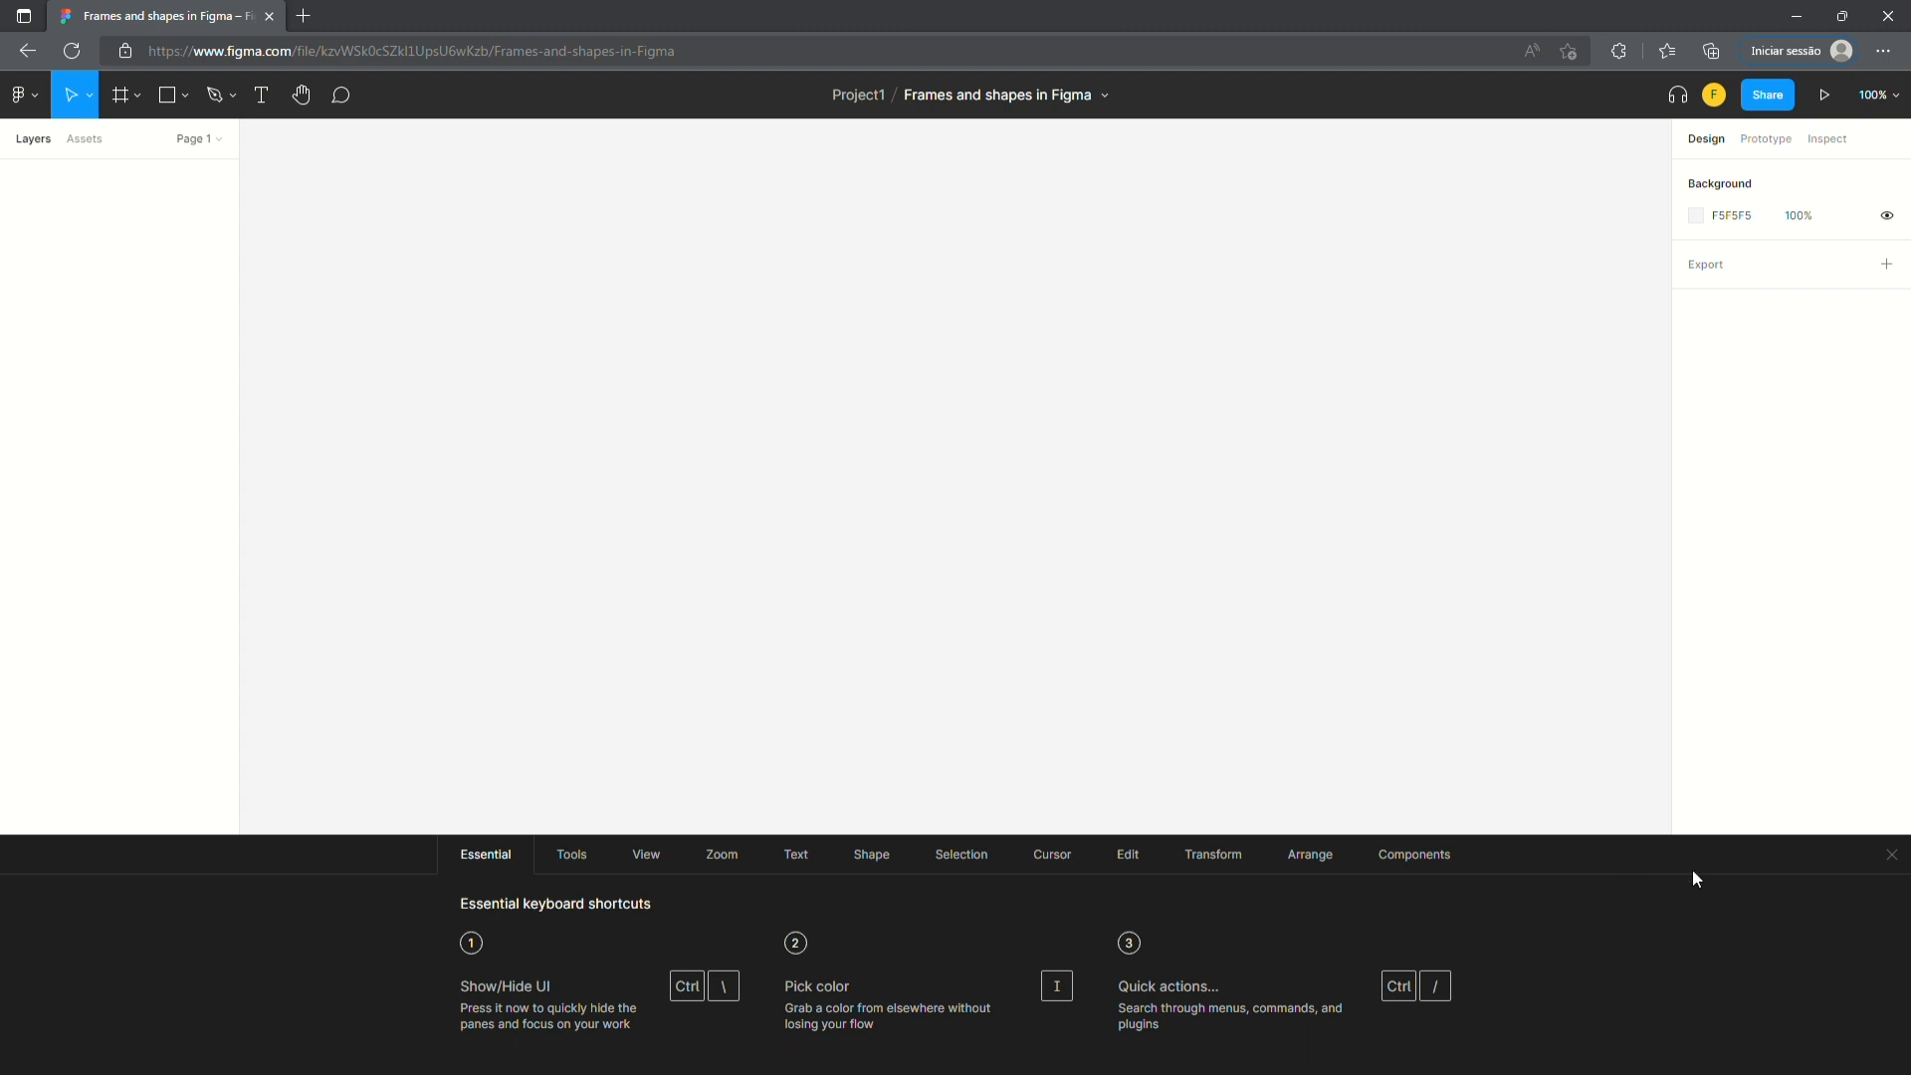
{"action": "left_click", "coordinate": [1889, 854]}
{"action": "left_click", "coordinate": [139, 100]}
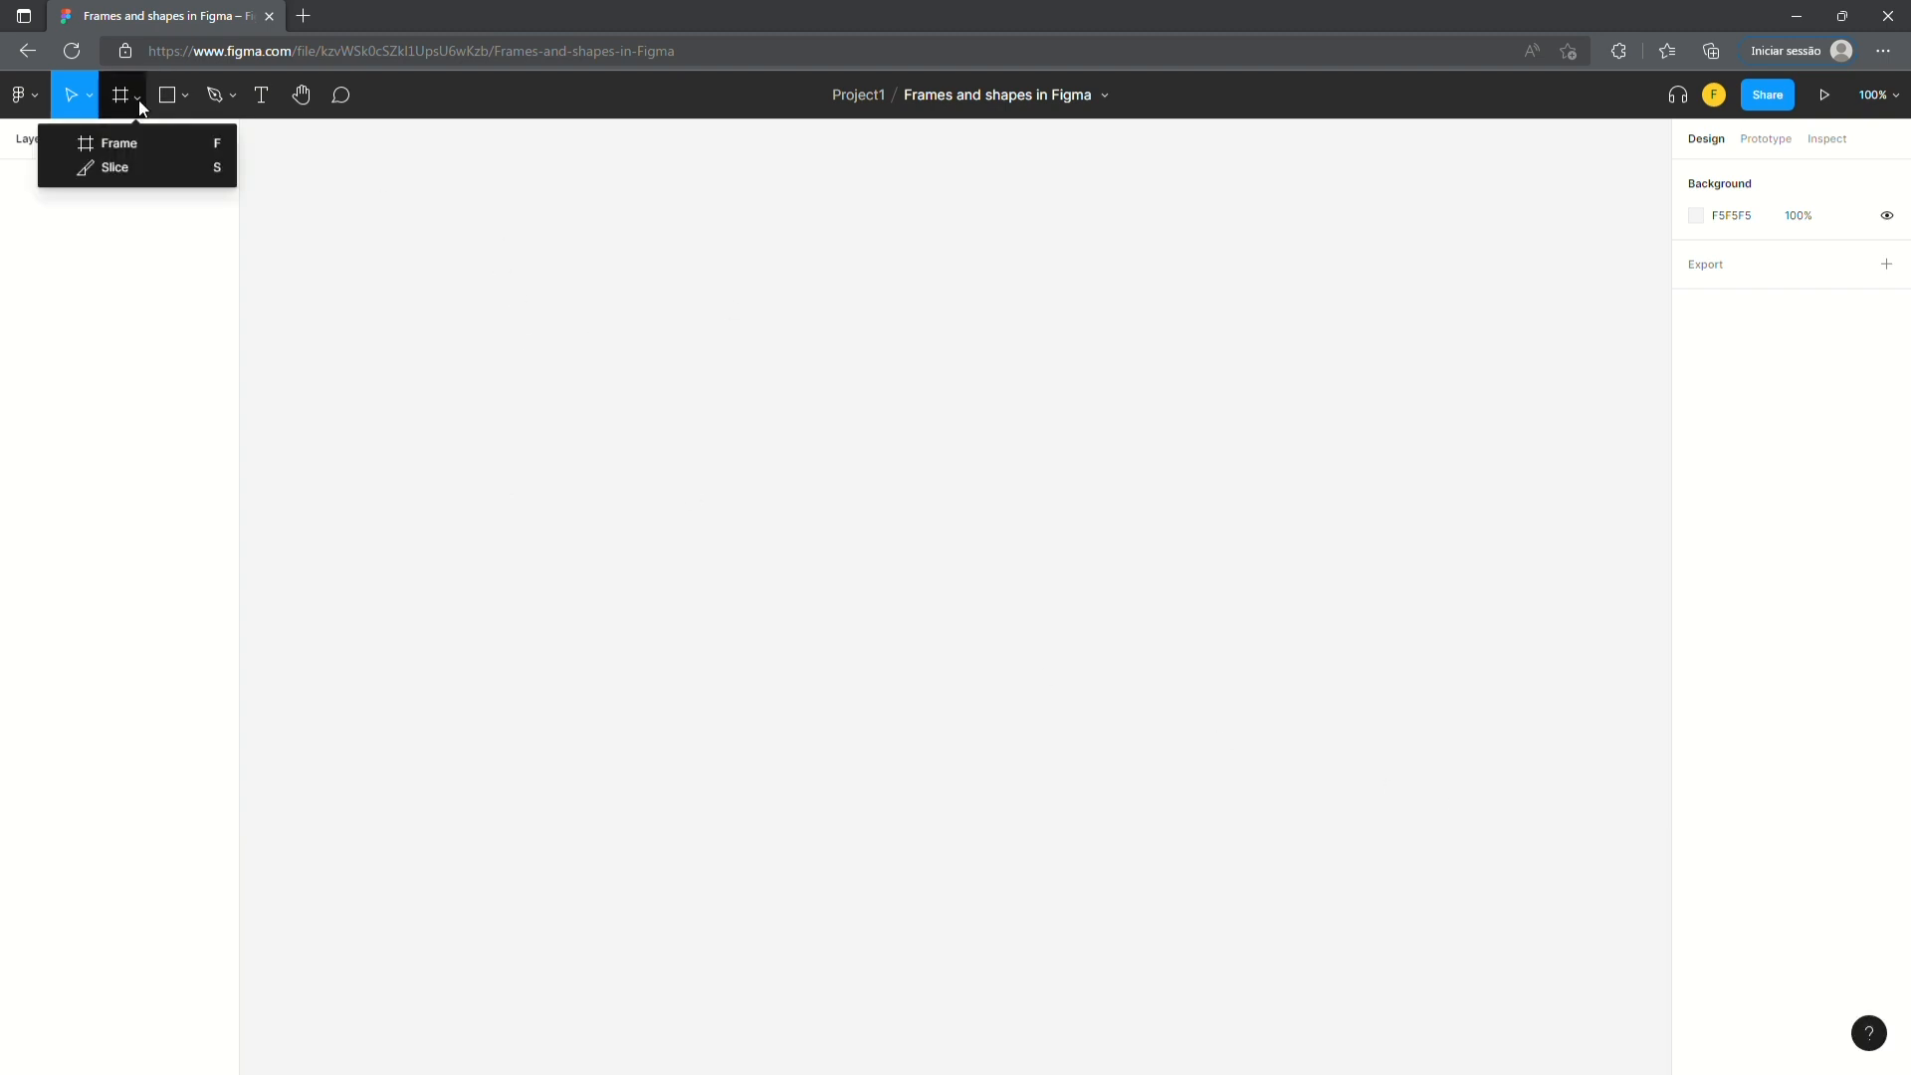
{"action": "left_click", "coordinate": [134, 145]}
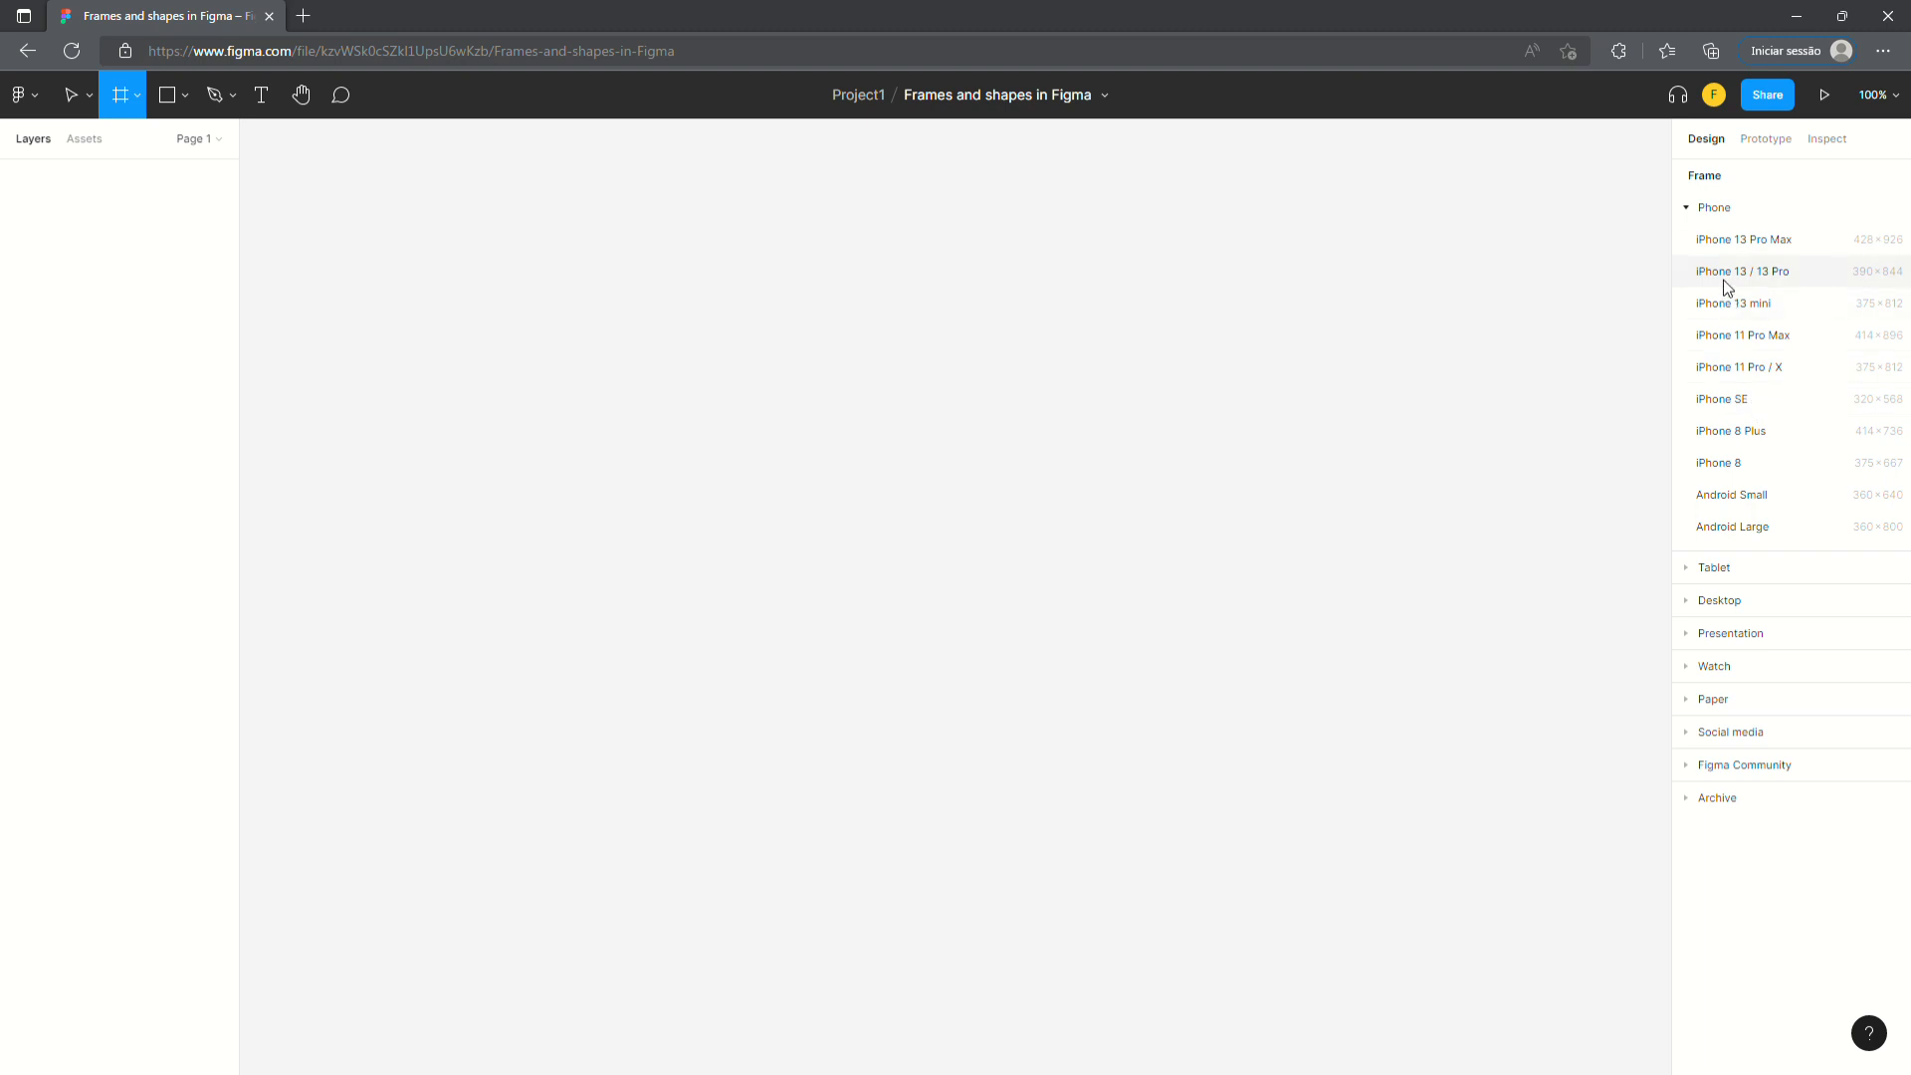
{"action": "left_click", "coordinate": [1764, 460]}
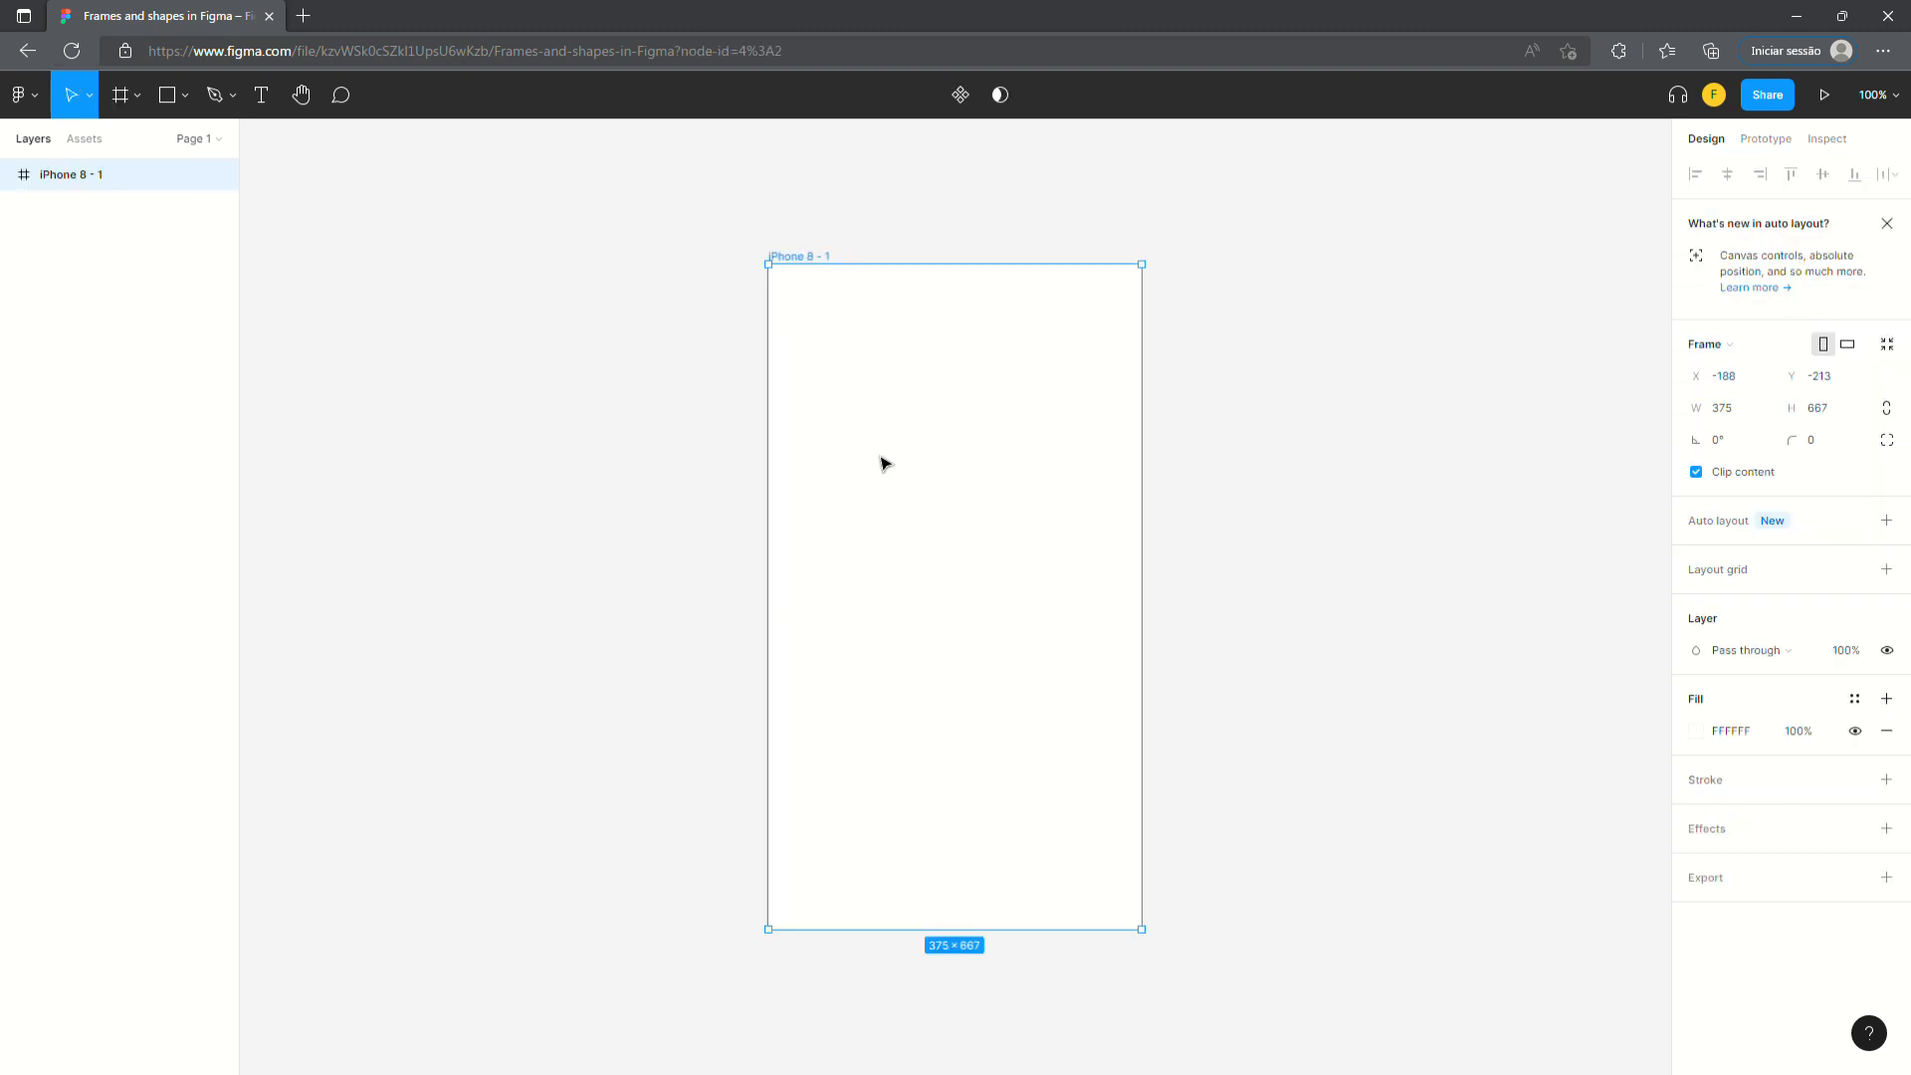
{"action": "left_click", "coordinate": [634, 476]}
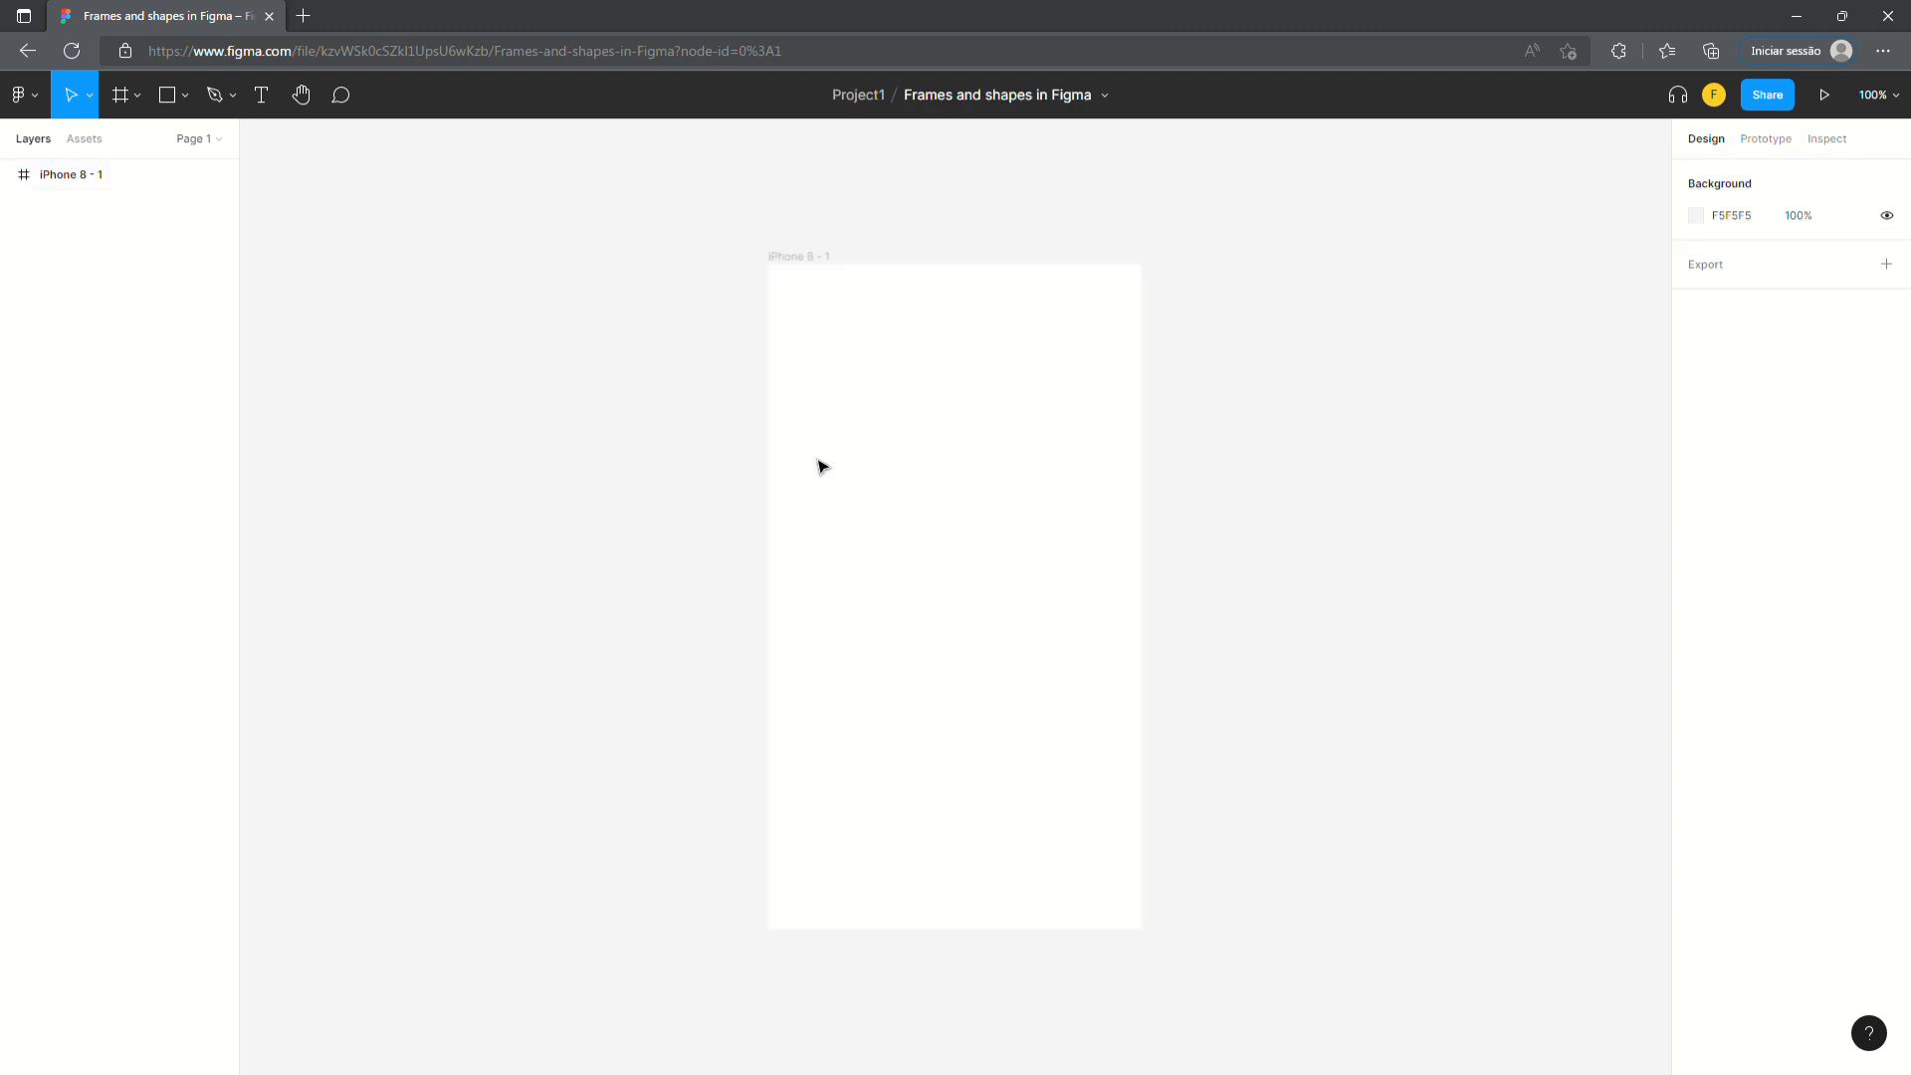
- Toggle the iPhone 8 frame between landscape and portrait several times, finishing in portrait
{"action": "left_click", "coordinate": [906, 476]}
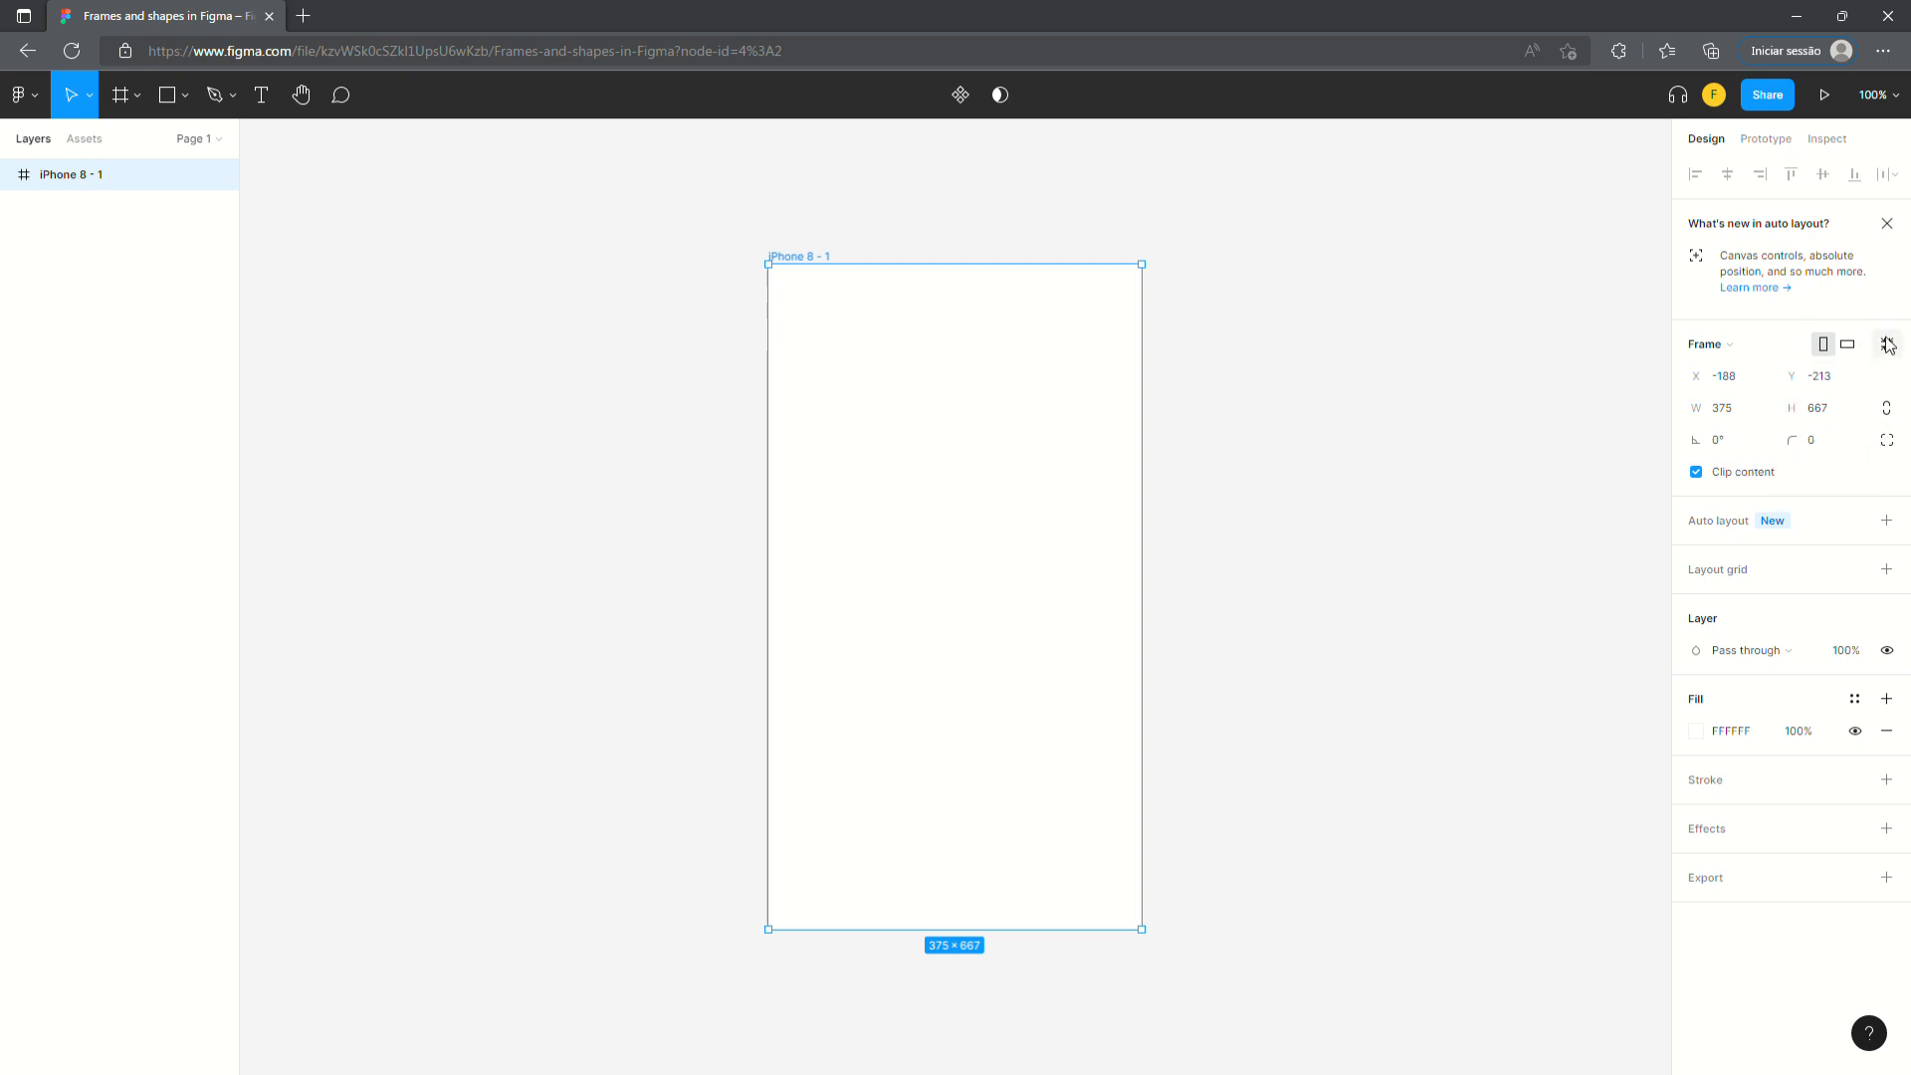
{"action": "left_click", "coordinate": [1849, 346]}
{"action": "left_click", "coordinate": [1824, 345]}
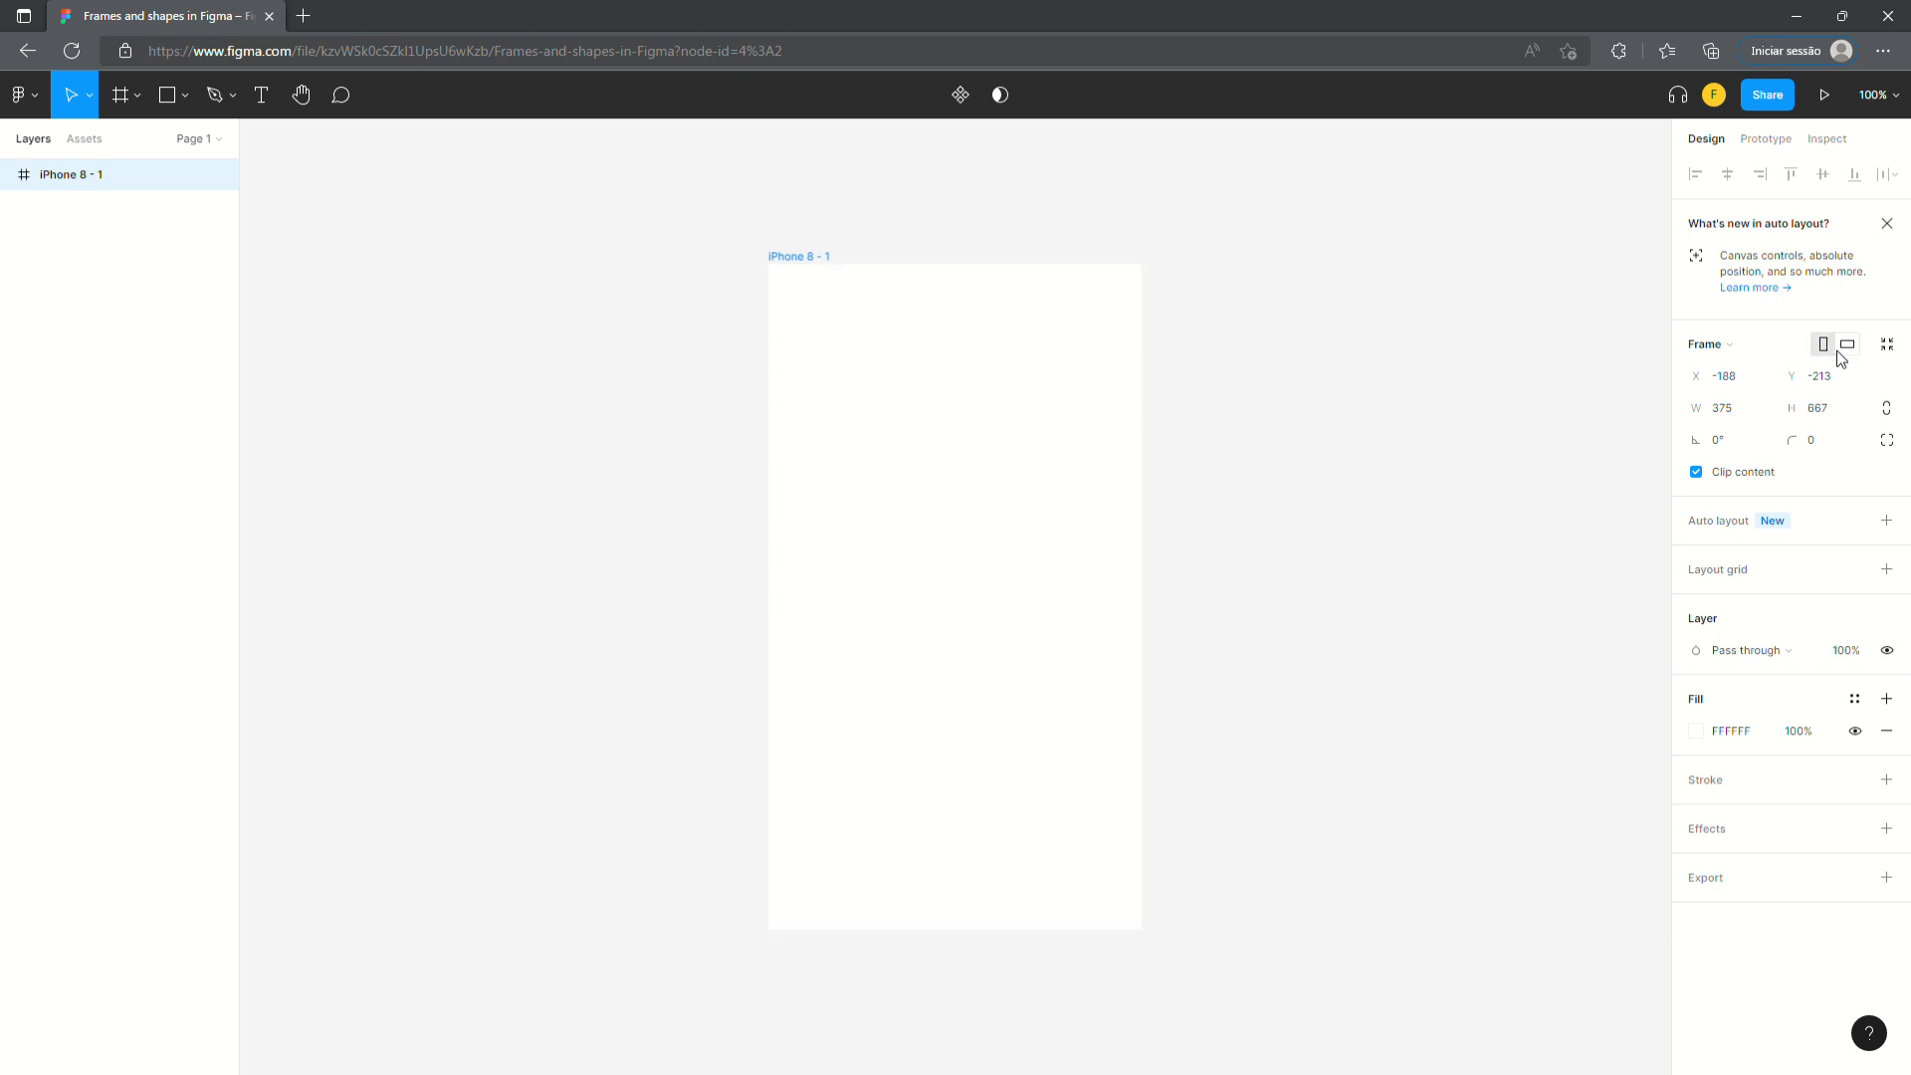
{"action": "left_click", "coordinate": [1849, 346]}
{"action": "left_click", "coordinate": [1825, 348]}
{"action": "left_click", "coordinate": [1852, 347]}
{"action": "left_click", "coordinate": [1825, 348]}
{"action": "left_click", "coordinate": [1848, 346]}
{"action": "left_click", "coordinate": [1824, 344]}
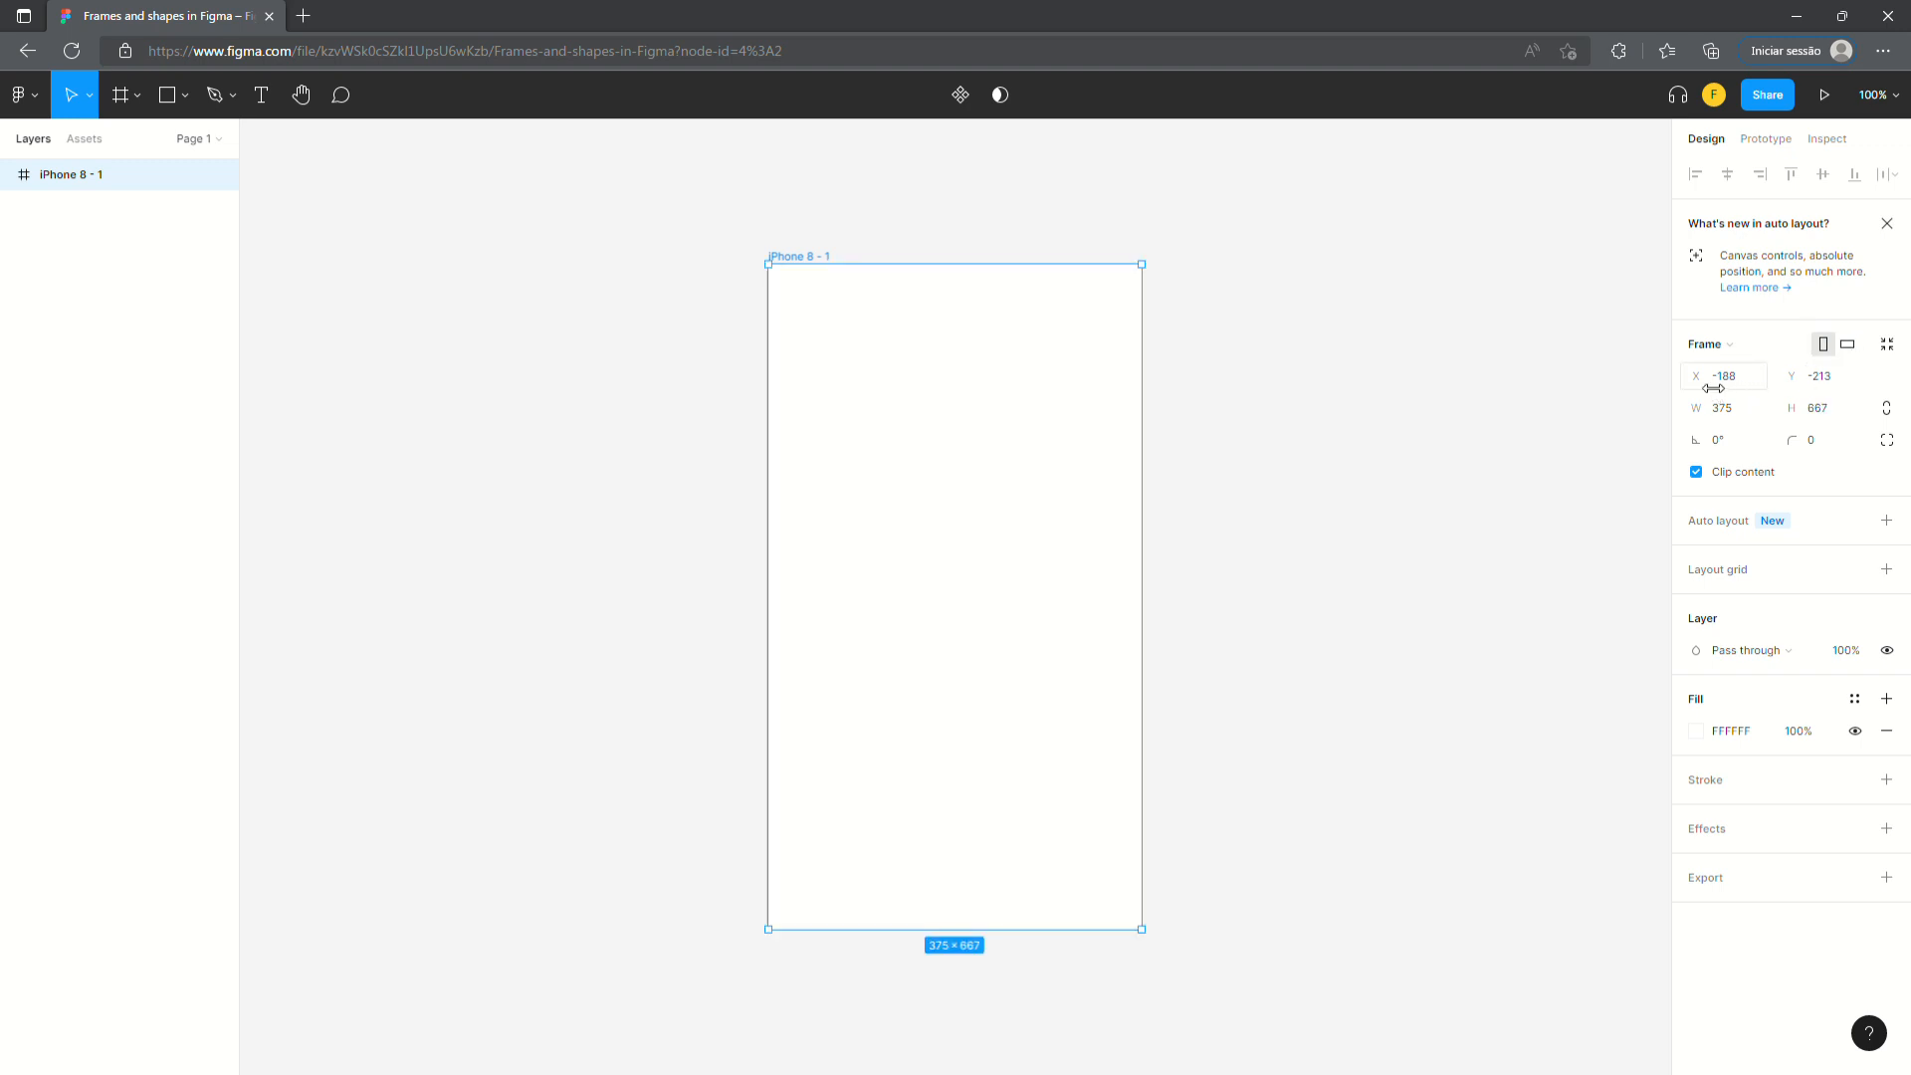
- Move the iPhone 8 frame to X -200, Y -209 and deselect it
{"action": "left_click_drag", "start_coordinate": [1713, 388], "coordinate": [1804, 385]}
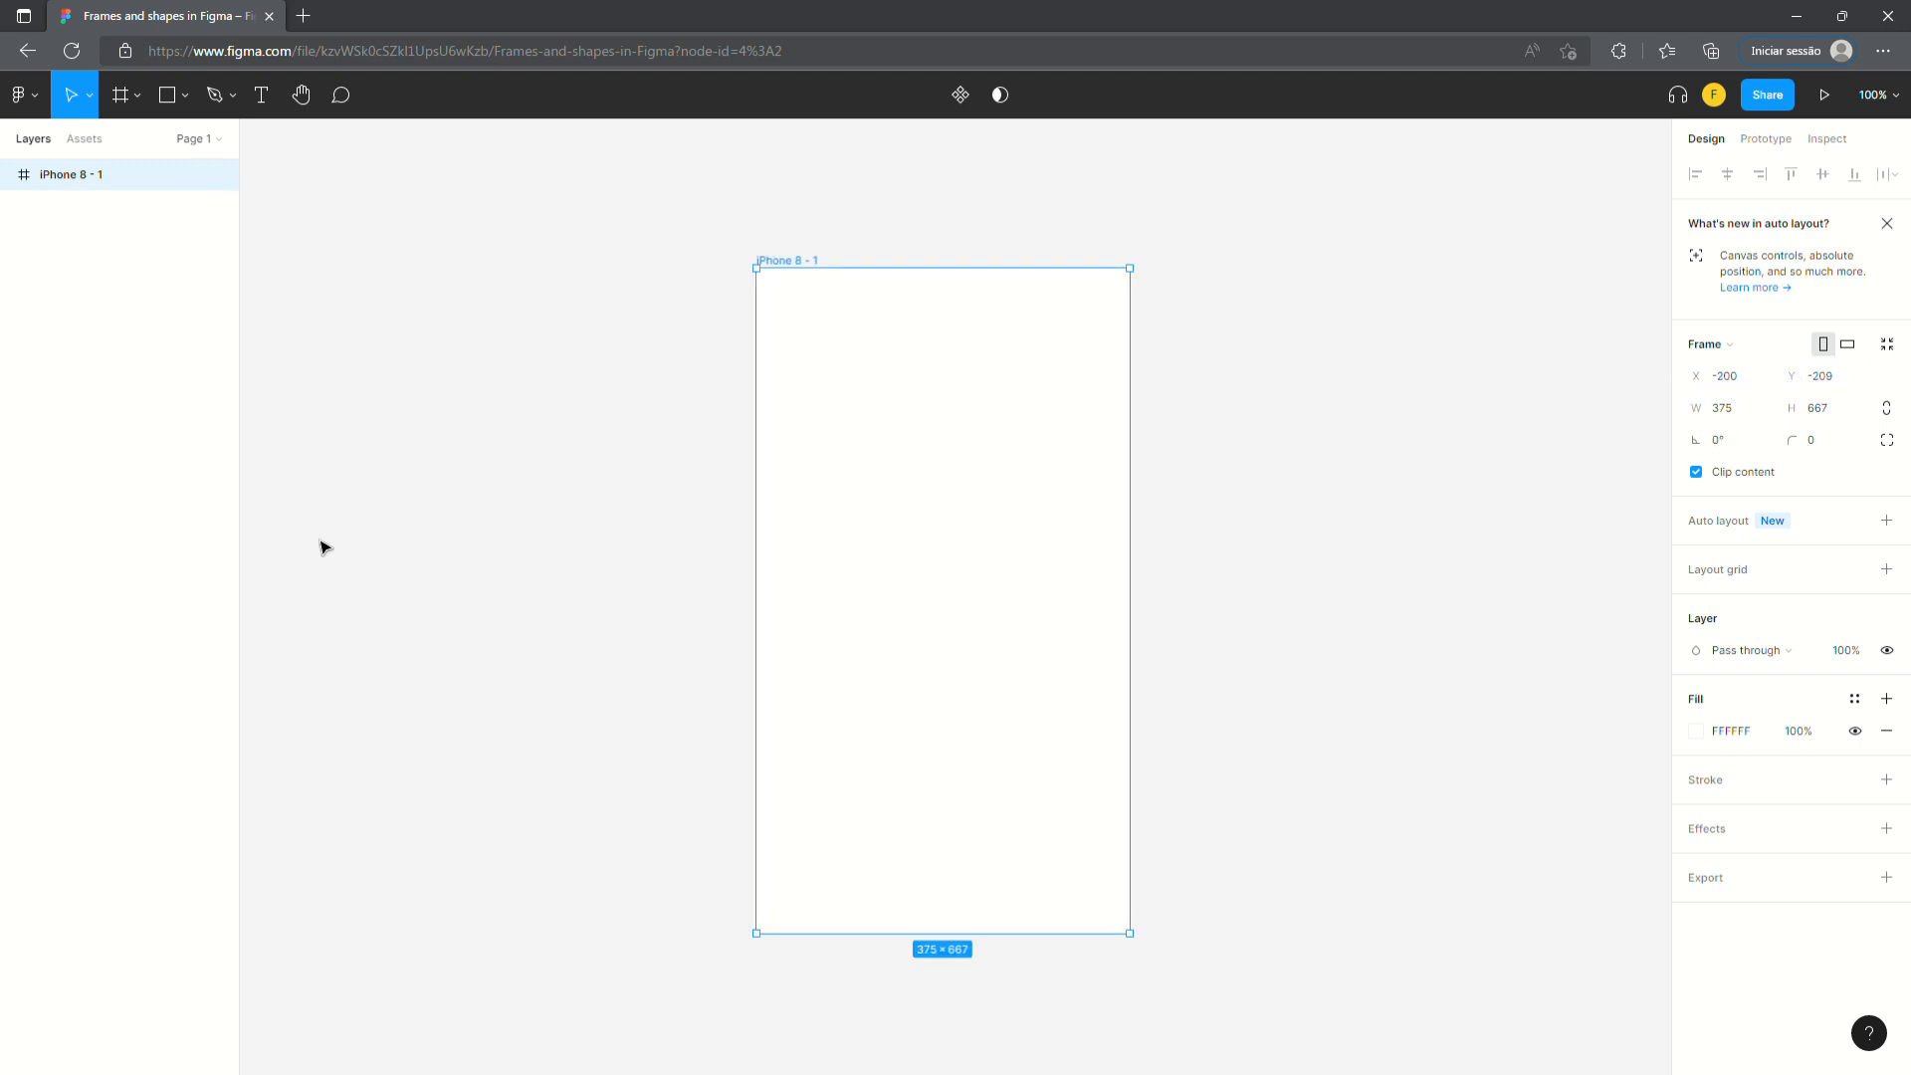
{"action": "left_click", "coordinate": [564, 507]}
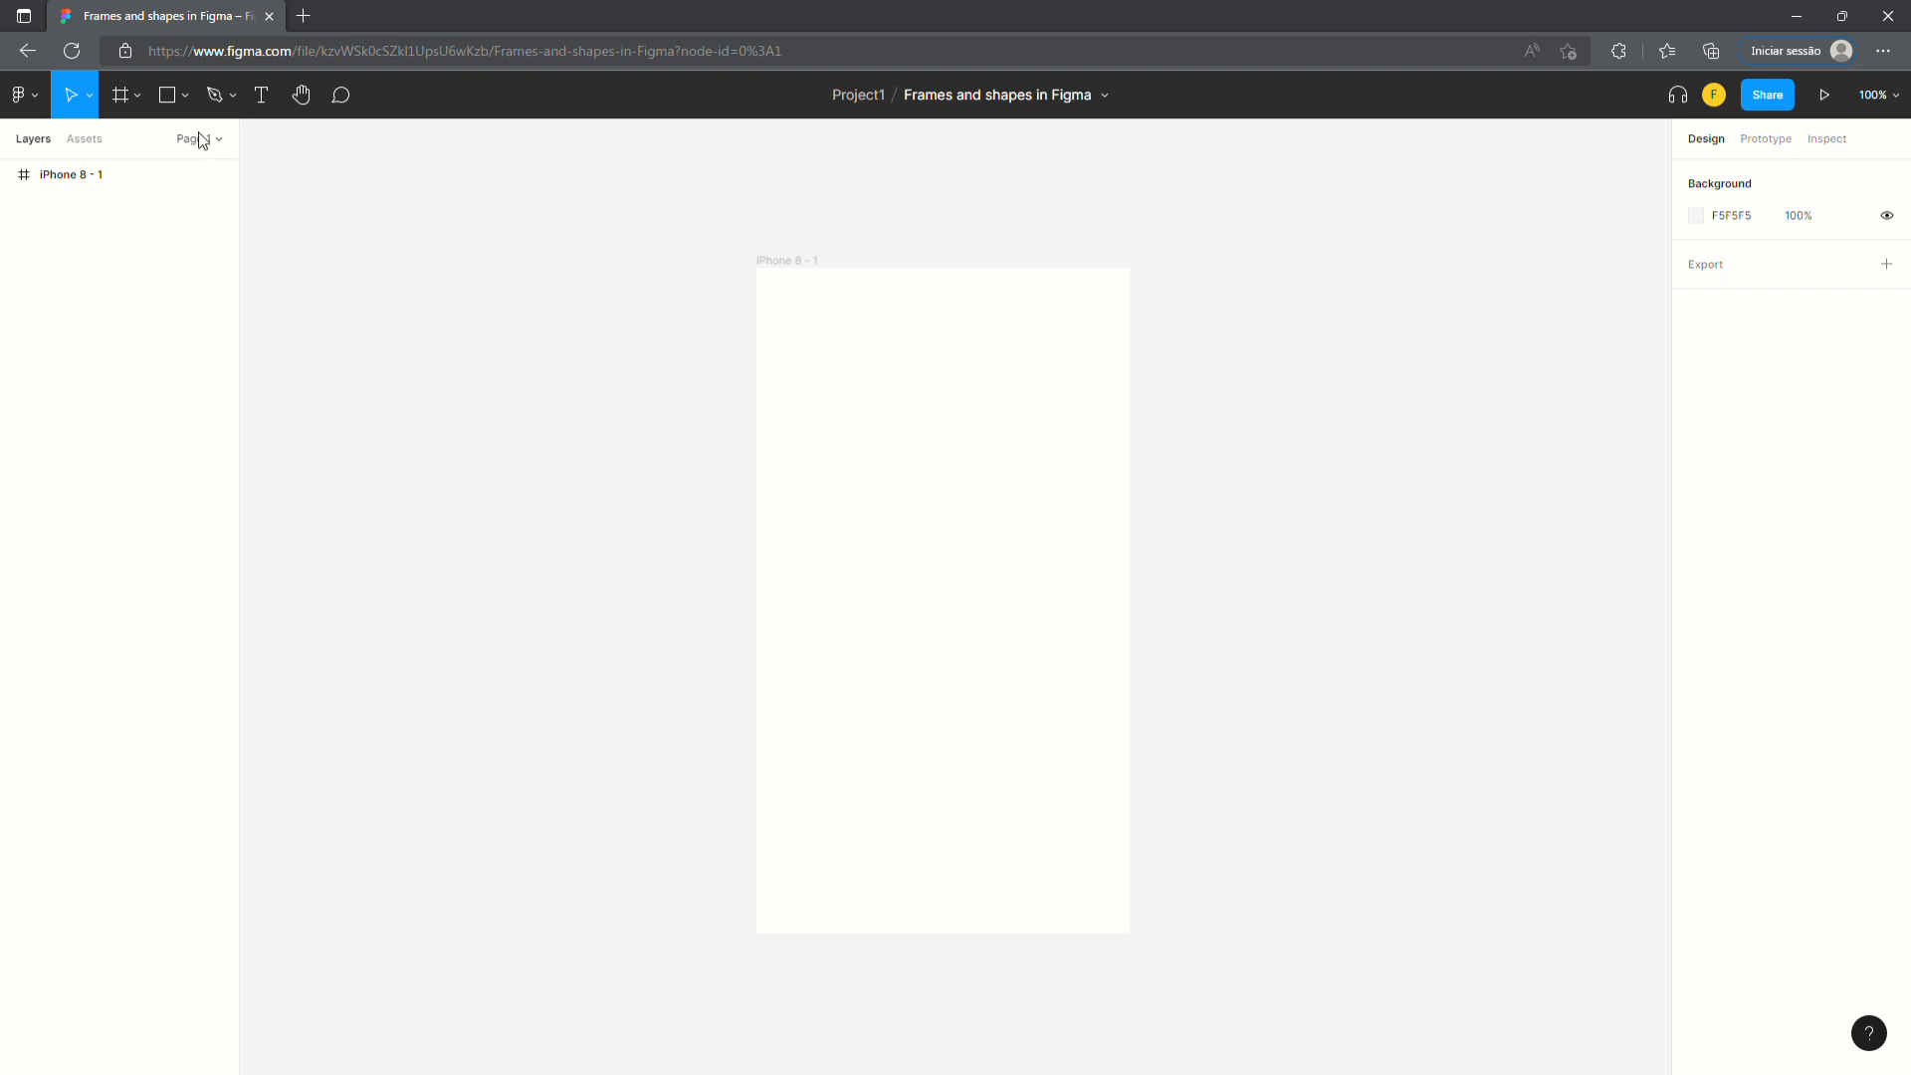
- Draw a rectangle about 254 × 121 in the upper part of the iPhone 8 frame
{"action": "left_click", "coordinate": [185, 96]}
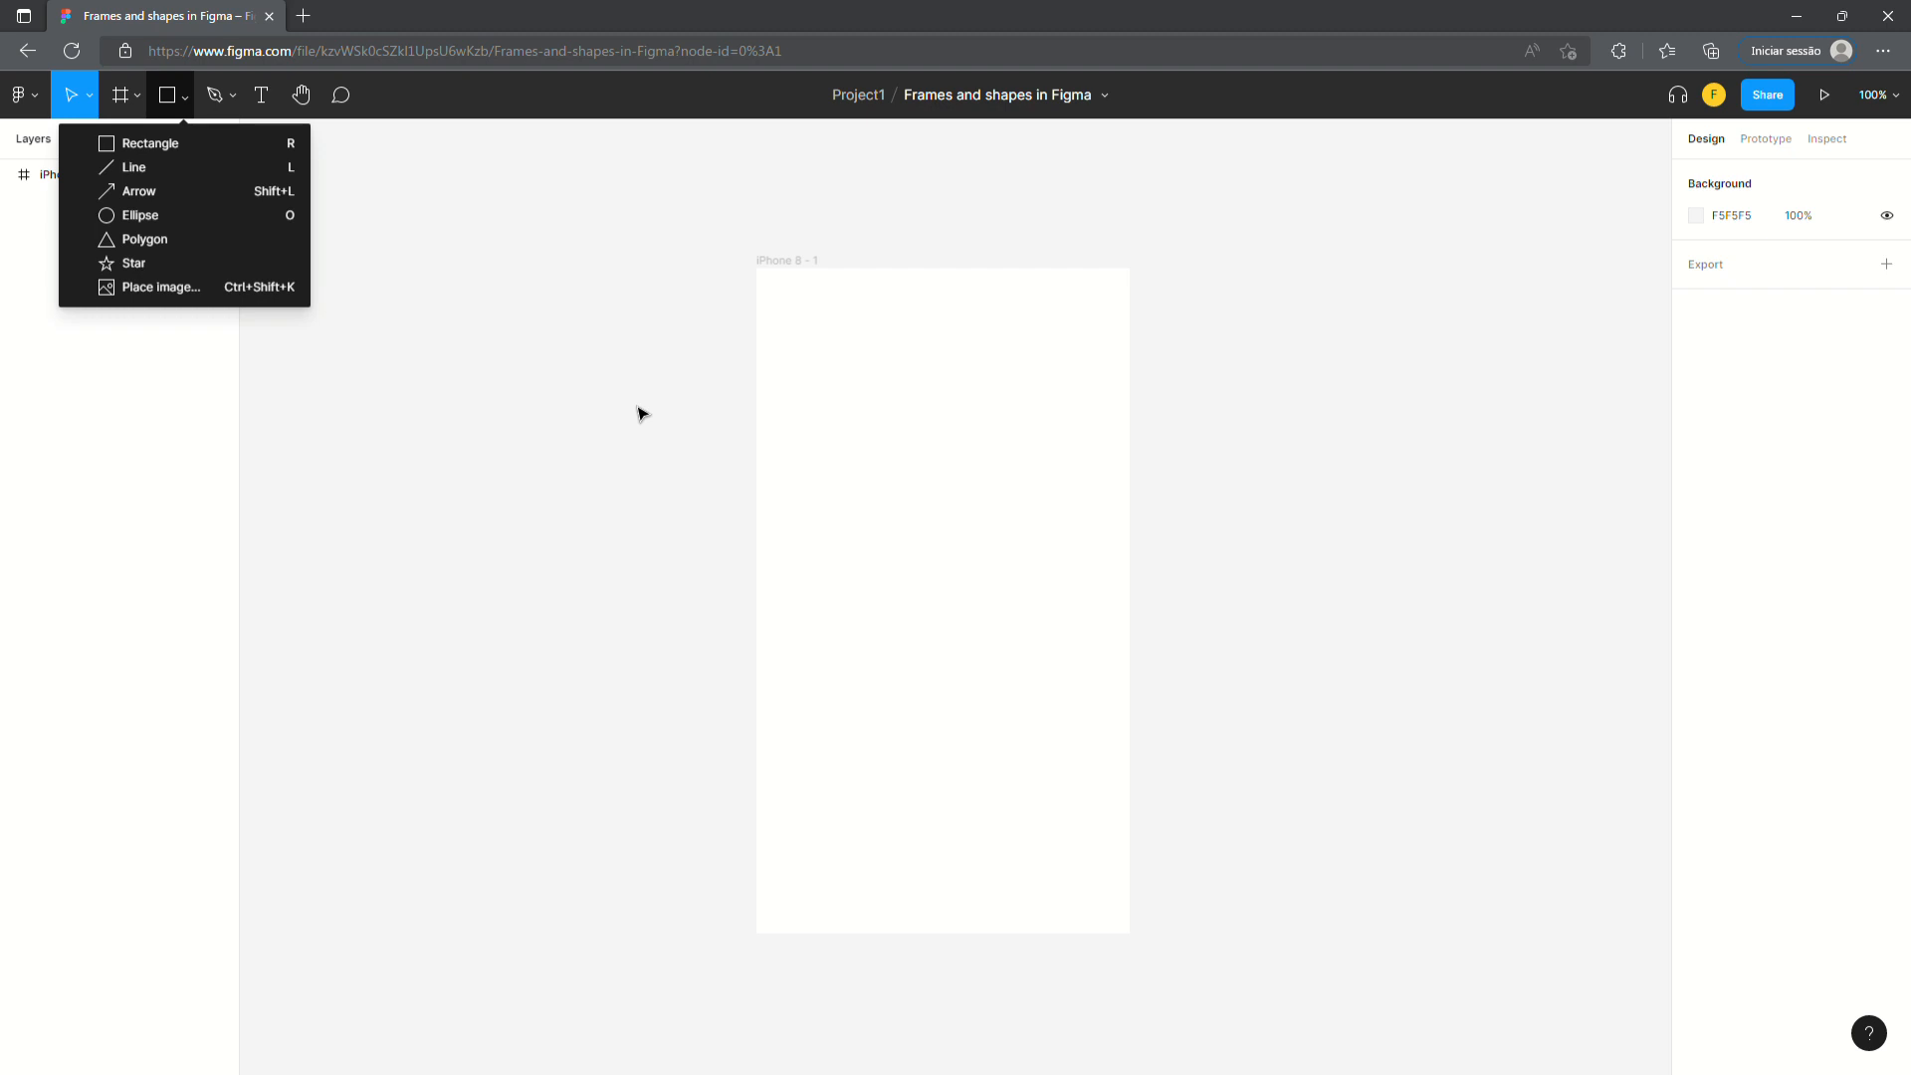
{"action": "key", "text": "r"}
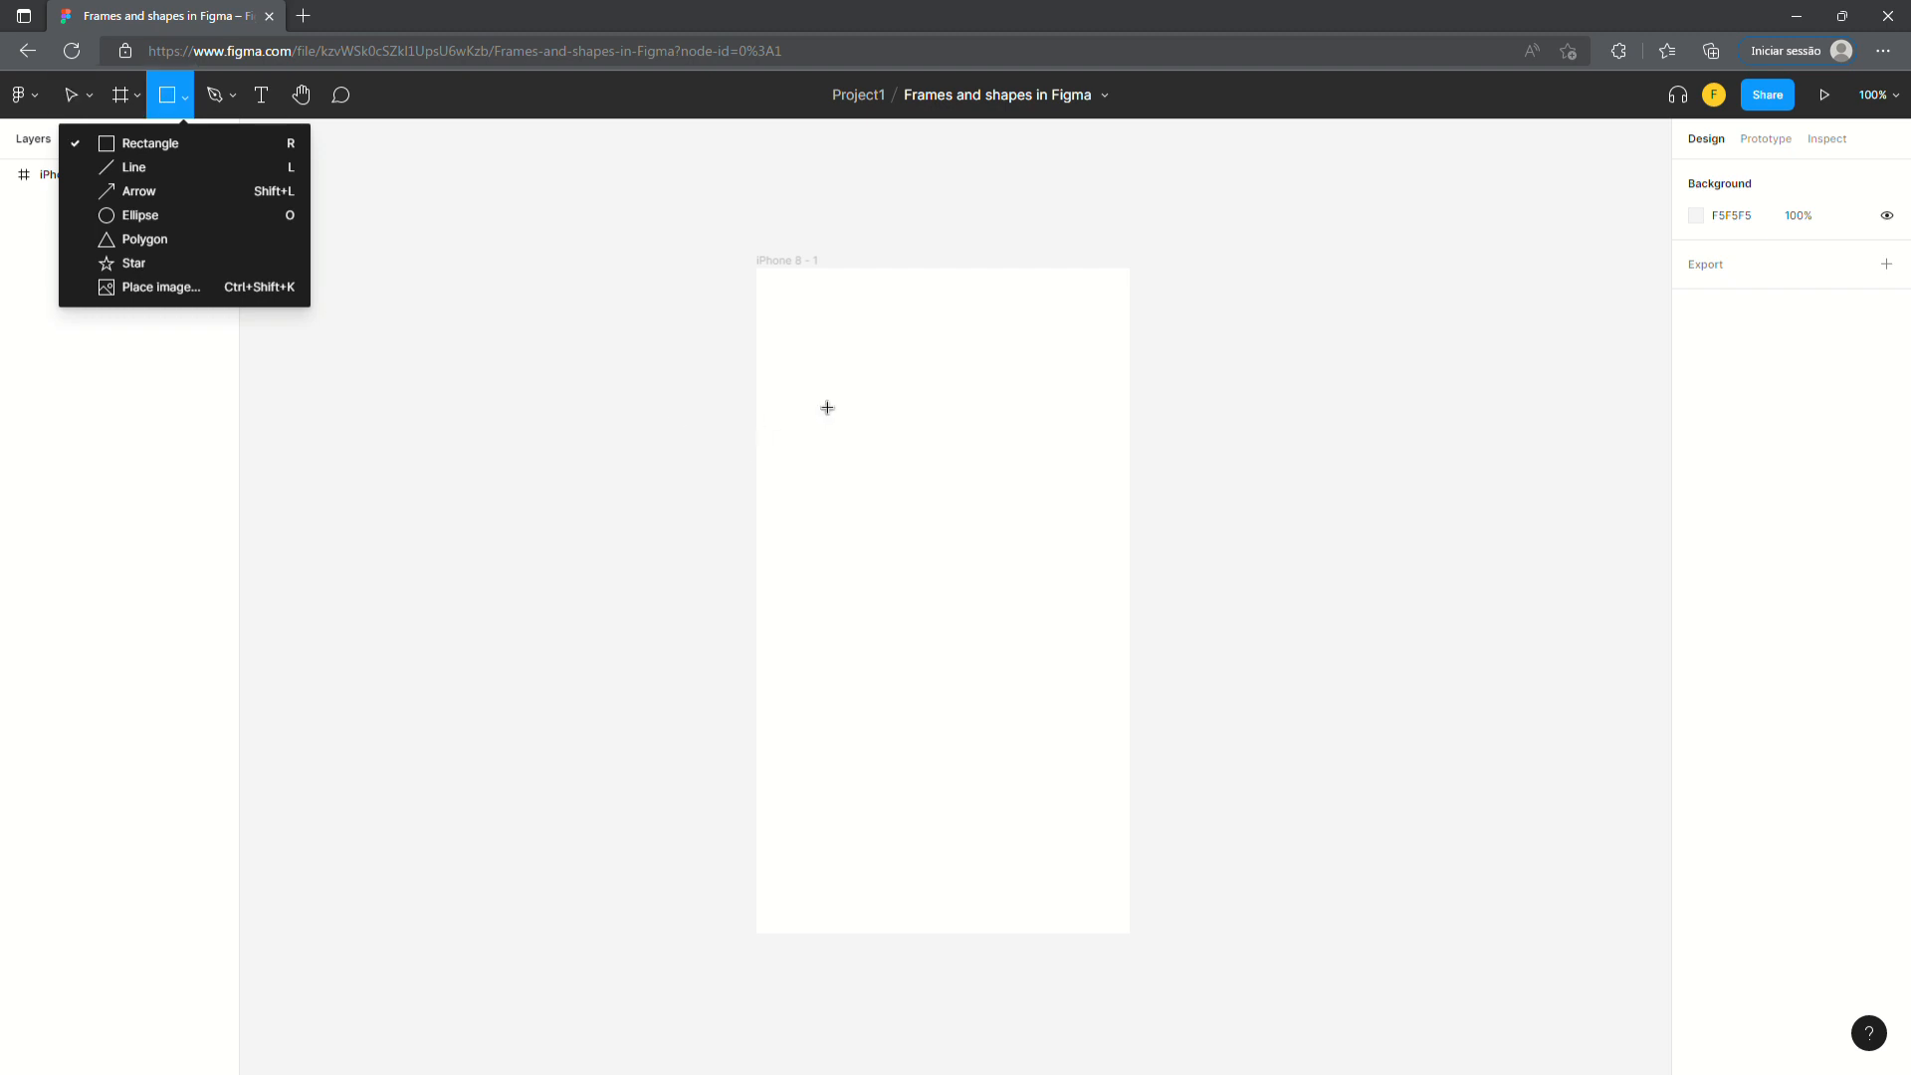
{"action": "left_click_drag", "start_coordinate": [814, 390], "coordinate": [1066, 509]}
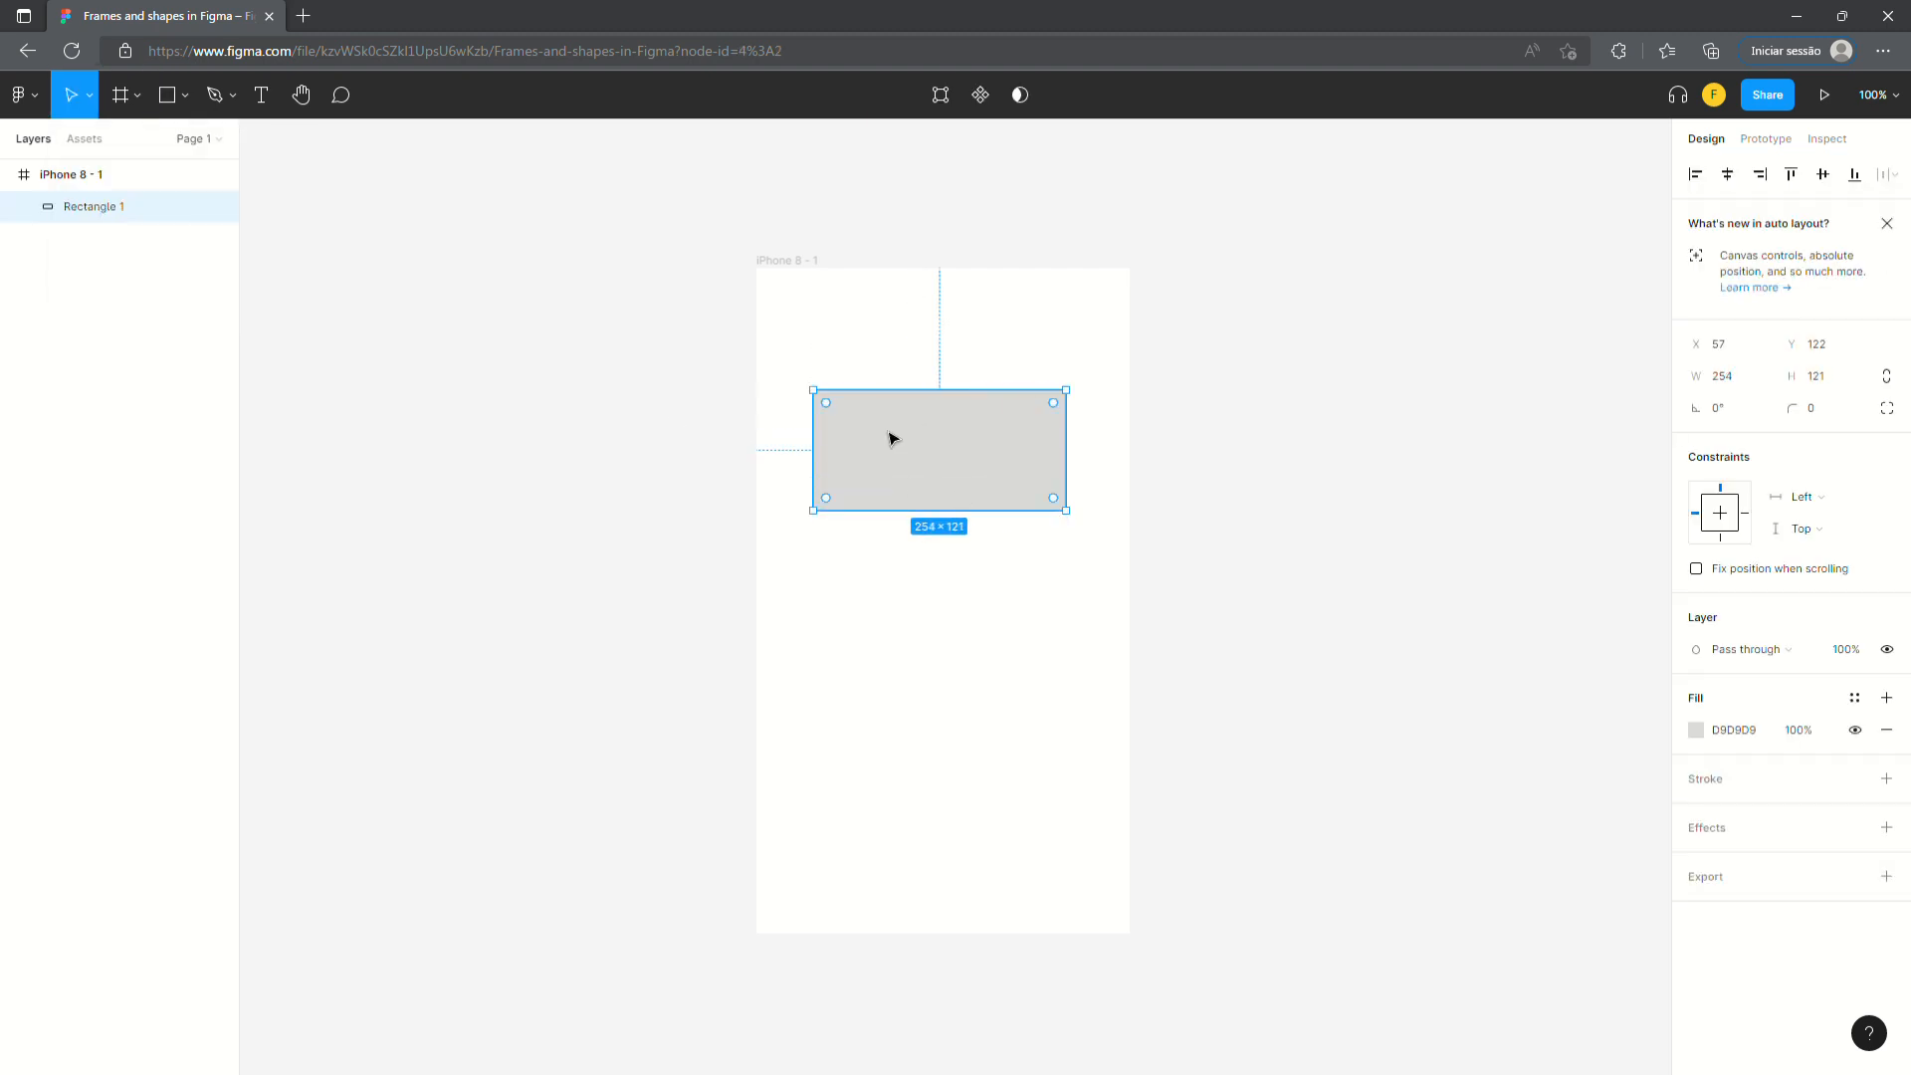
{"action": "left_click", "coordinate": [555, 482]}
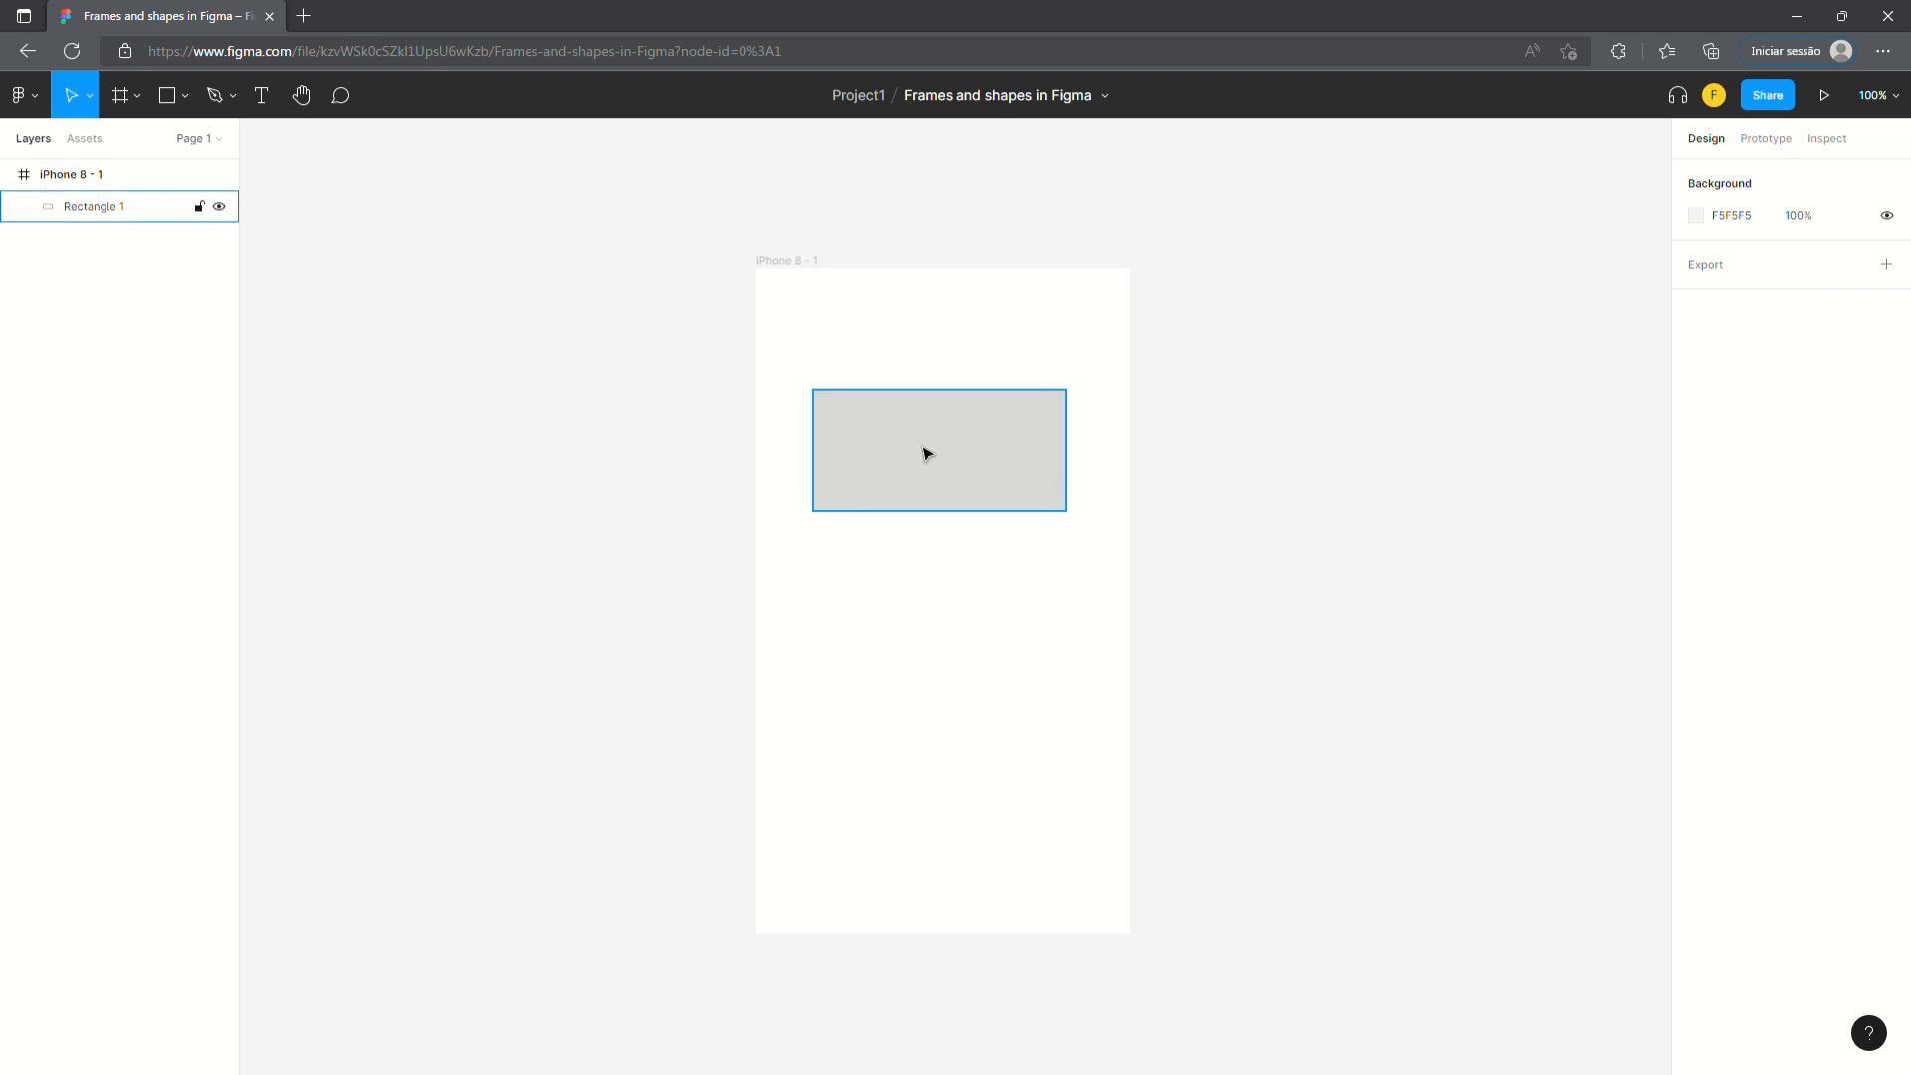
- Draw a square about 169 × 169 below the rectangle inside the frame
{"action": "left_click", "coordinate": [926, 454]}
{"action": "left_click", "coordinate": [214, 99]}
{"action": "left_click", "coordinate": [185, 111]}
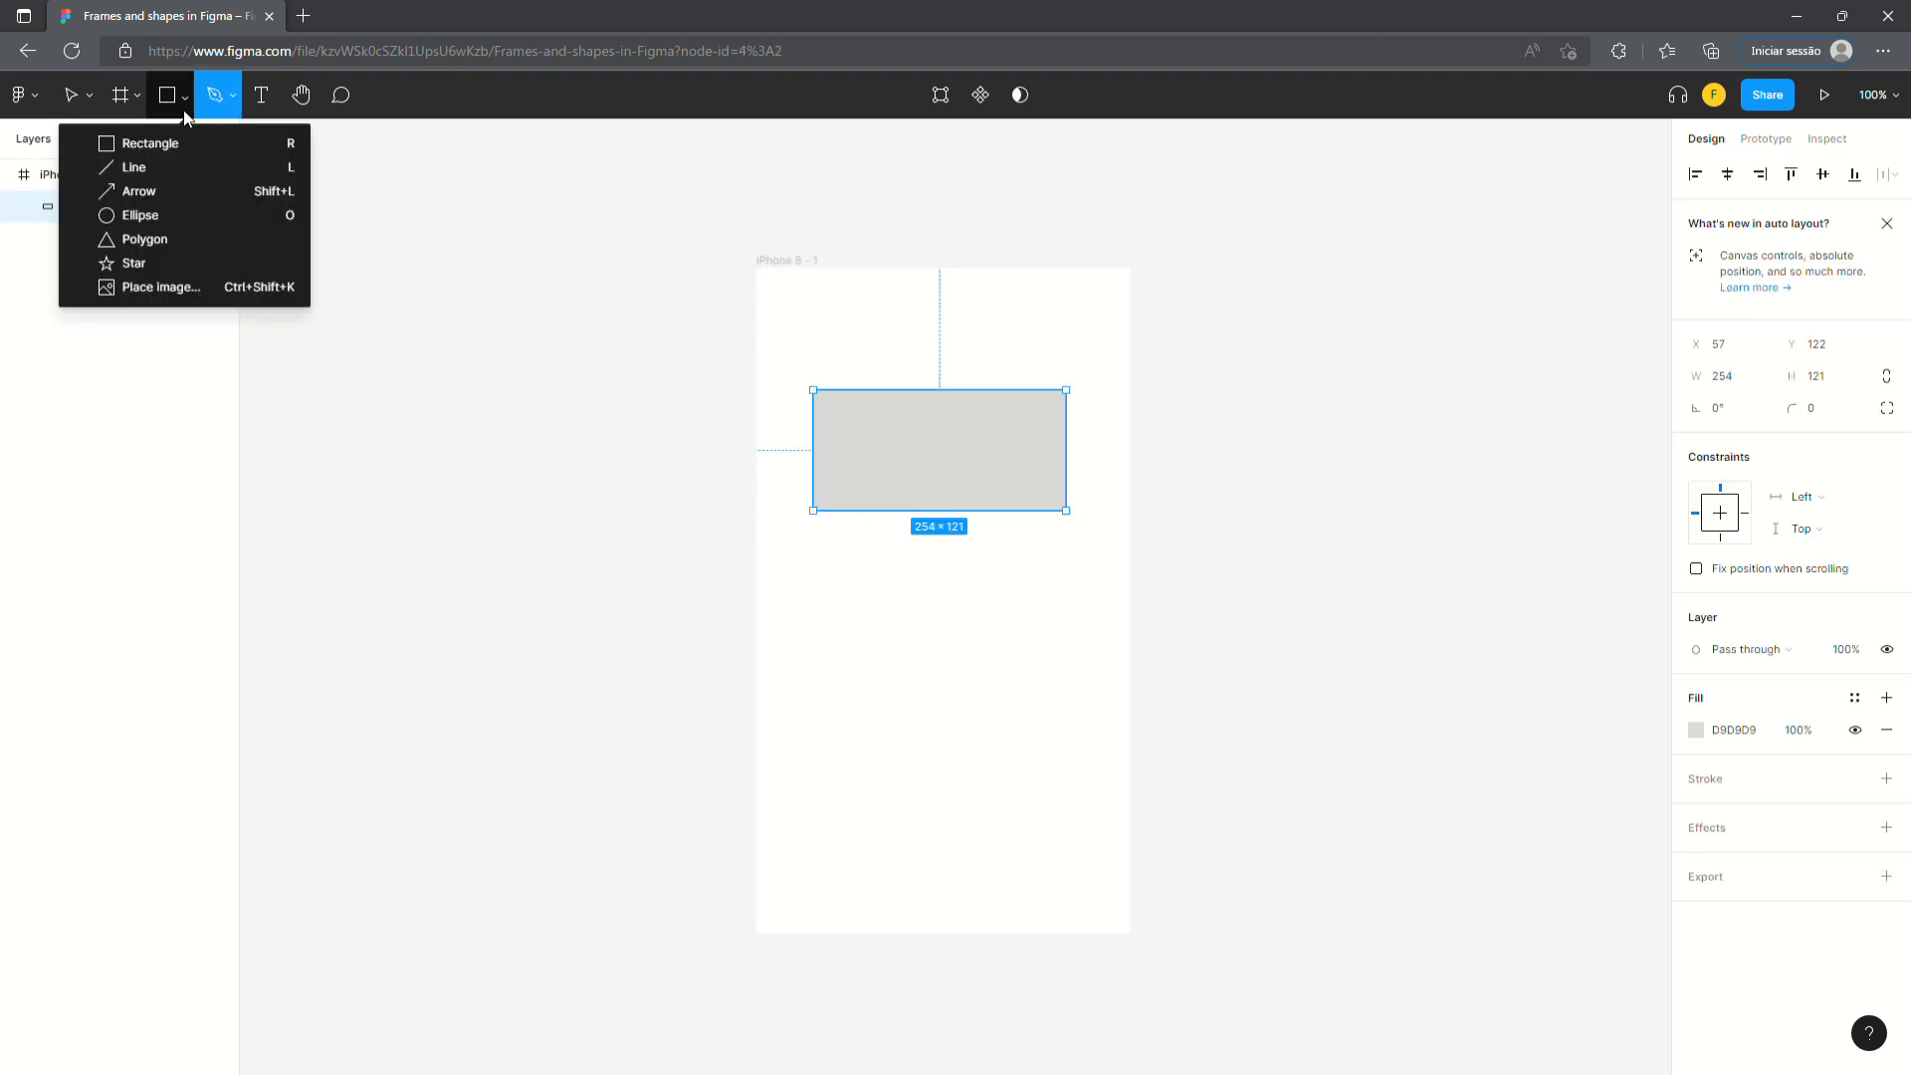
{"action": "left_click", "coordinate": [209, 144]}
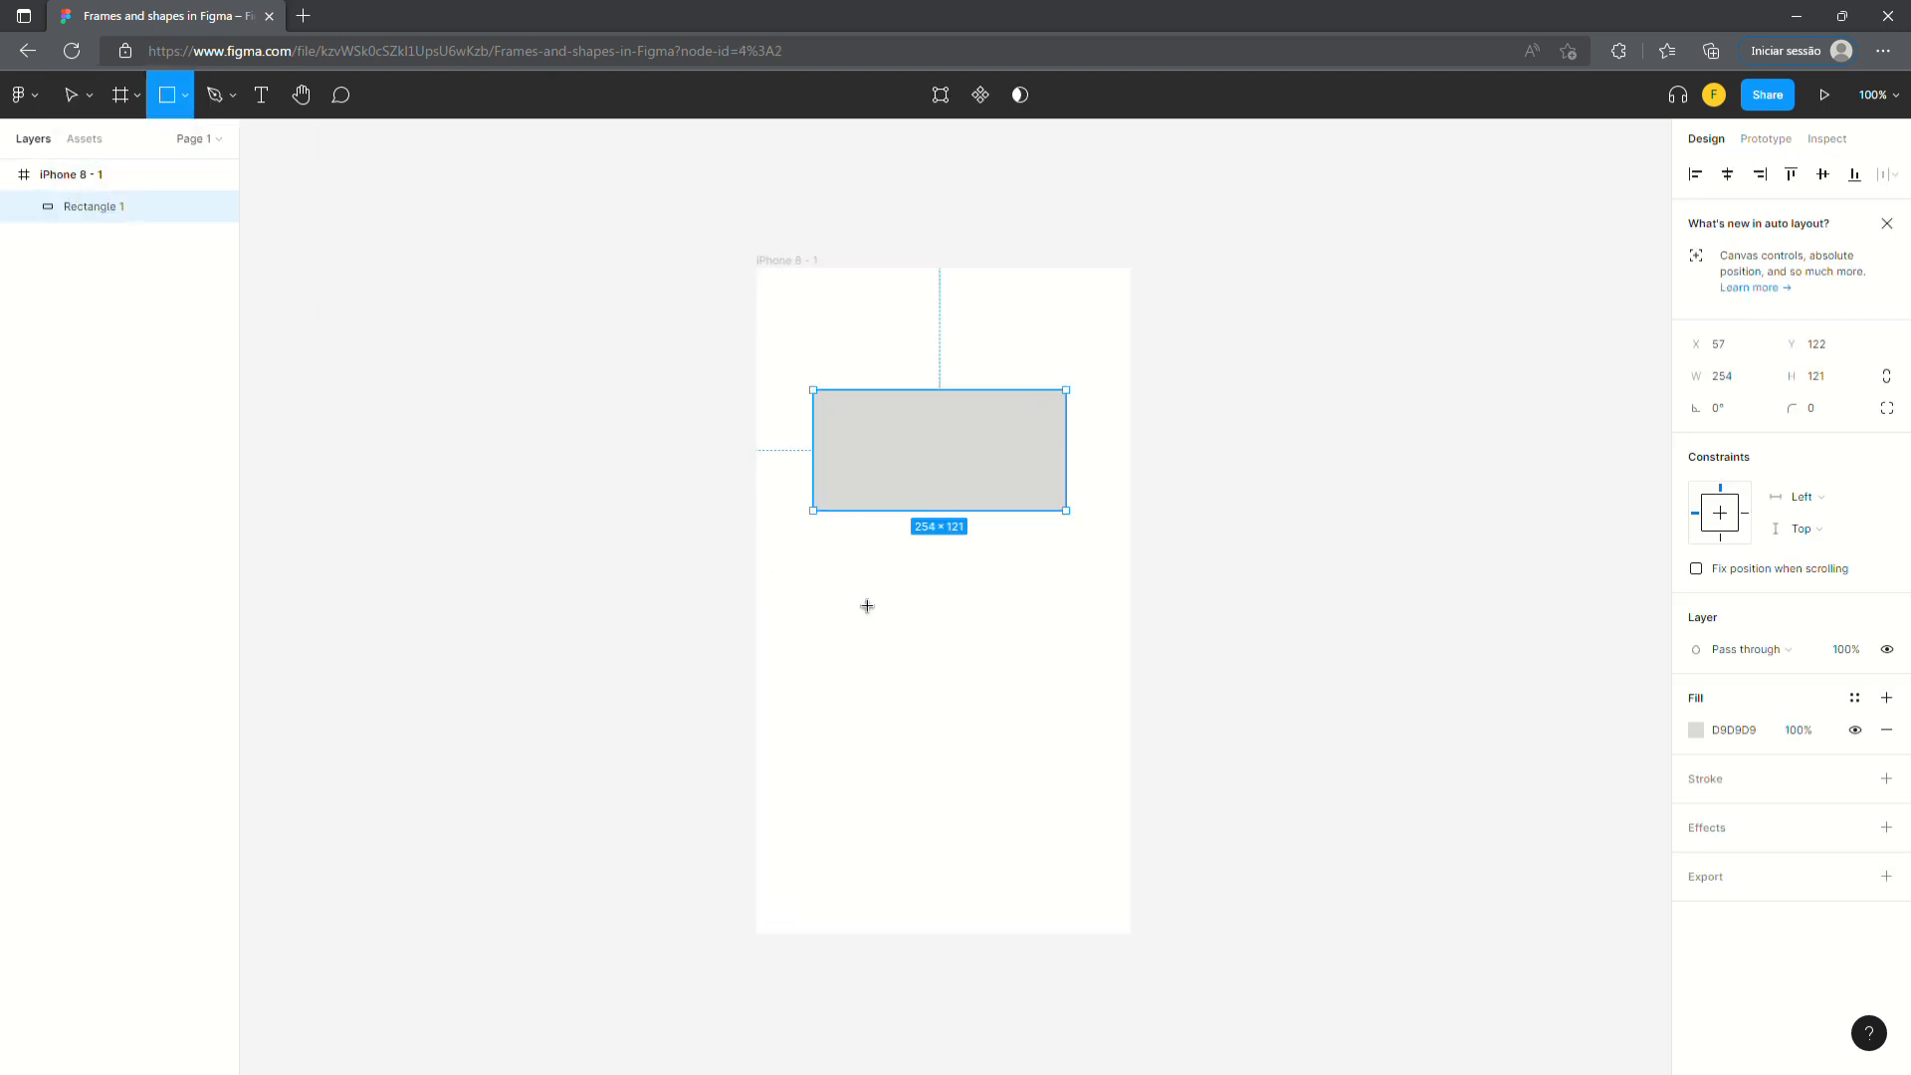
{"action": "left_click_drag", "start_coordinate": [852, 591], "coordinate": [1036, 748]}
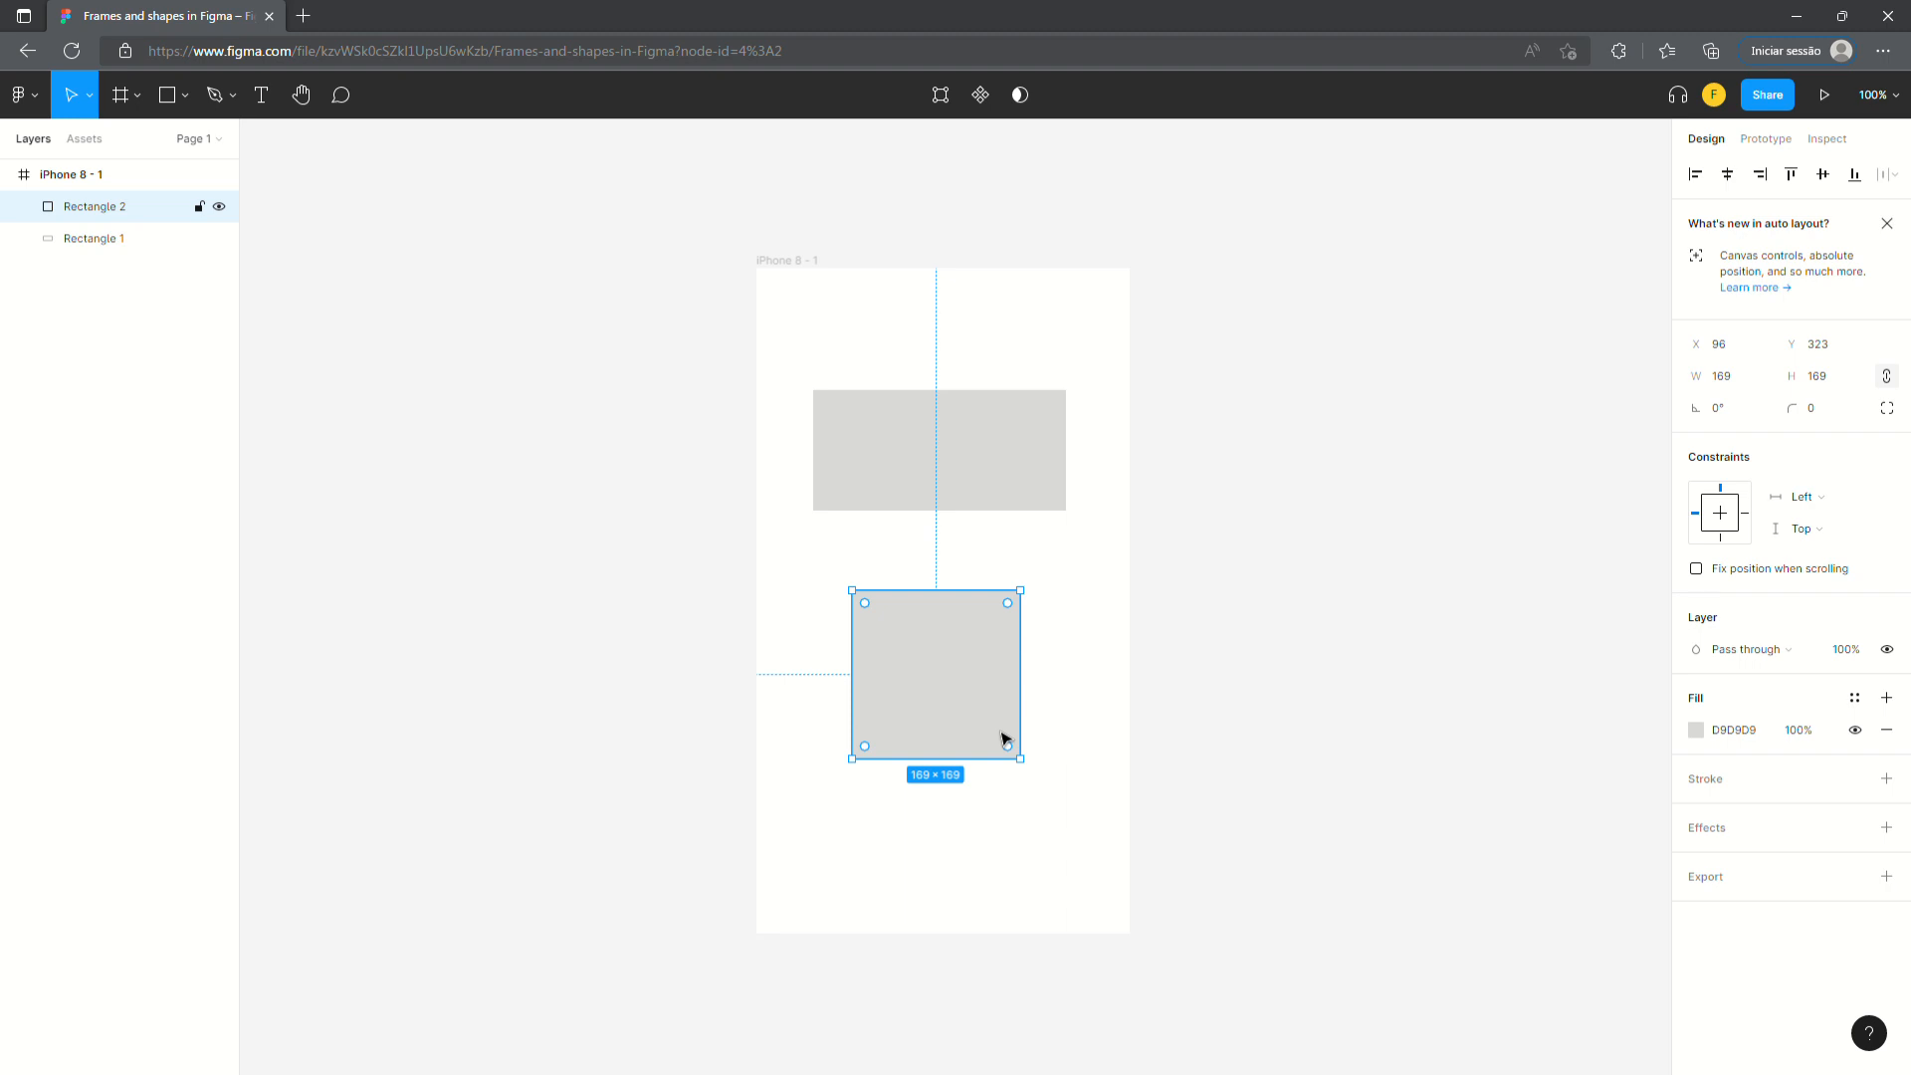
- Draw a line about 86 long at 23° below the square and another about 144 long at 45° across its lower-left corner
{"action": "left_click", "coordinate": [185, 94]}
{"action": "left_click", "coordinate": [175, 167]}
{"action": "mouse_move", "coordinate": [886, 862]}
{"action": "left_mouse_down"}
{"action": "mouse_move", "coordinate": [1109, 823]}
{"action": "mouse_move", "coordinate": [840, 756]}
{"action": "mouse_move", "coordinate": [1011, 879]}
{"action": "mouse_move", "coordinate": [823, 786]}
{"action": "mouse_move", "coordinate": [965, 828]}
{"action": "left_mouse_up"}
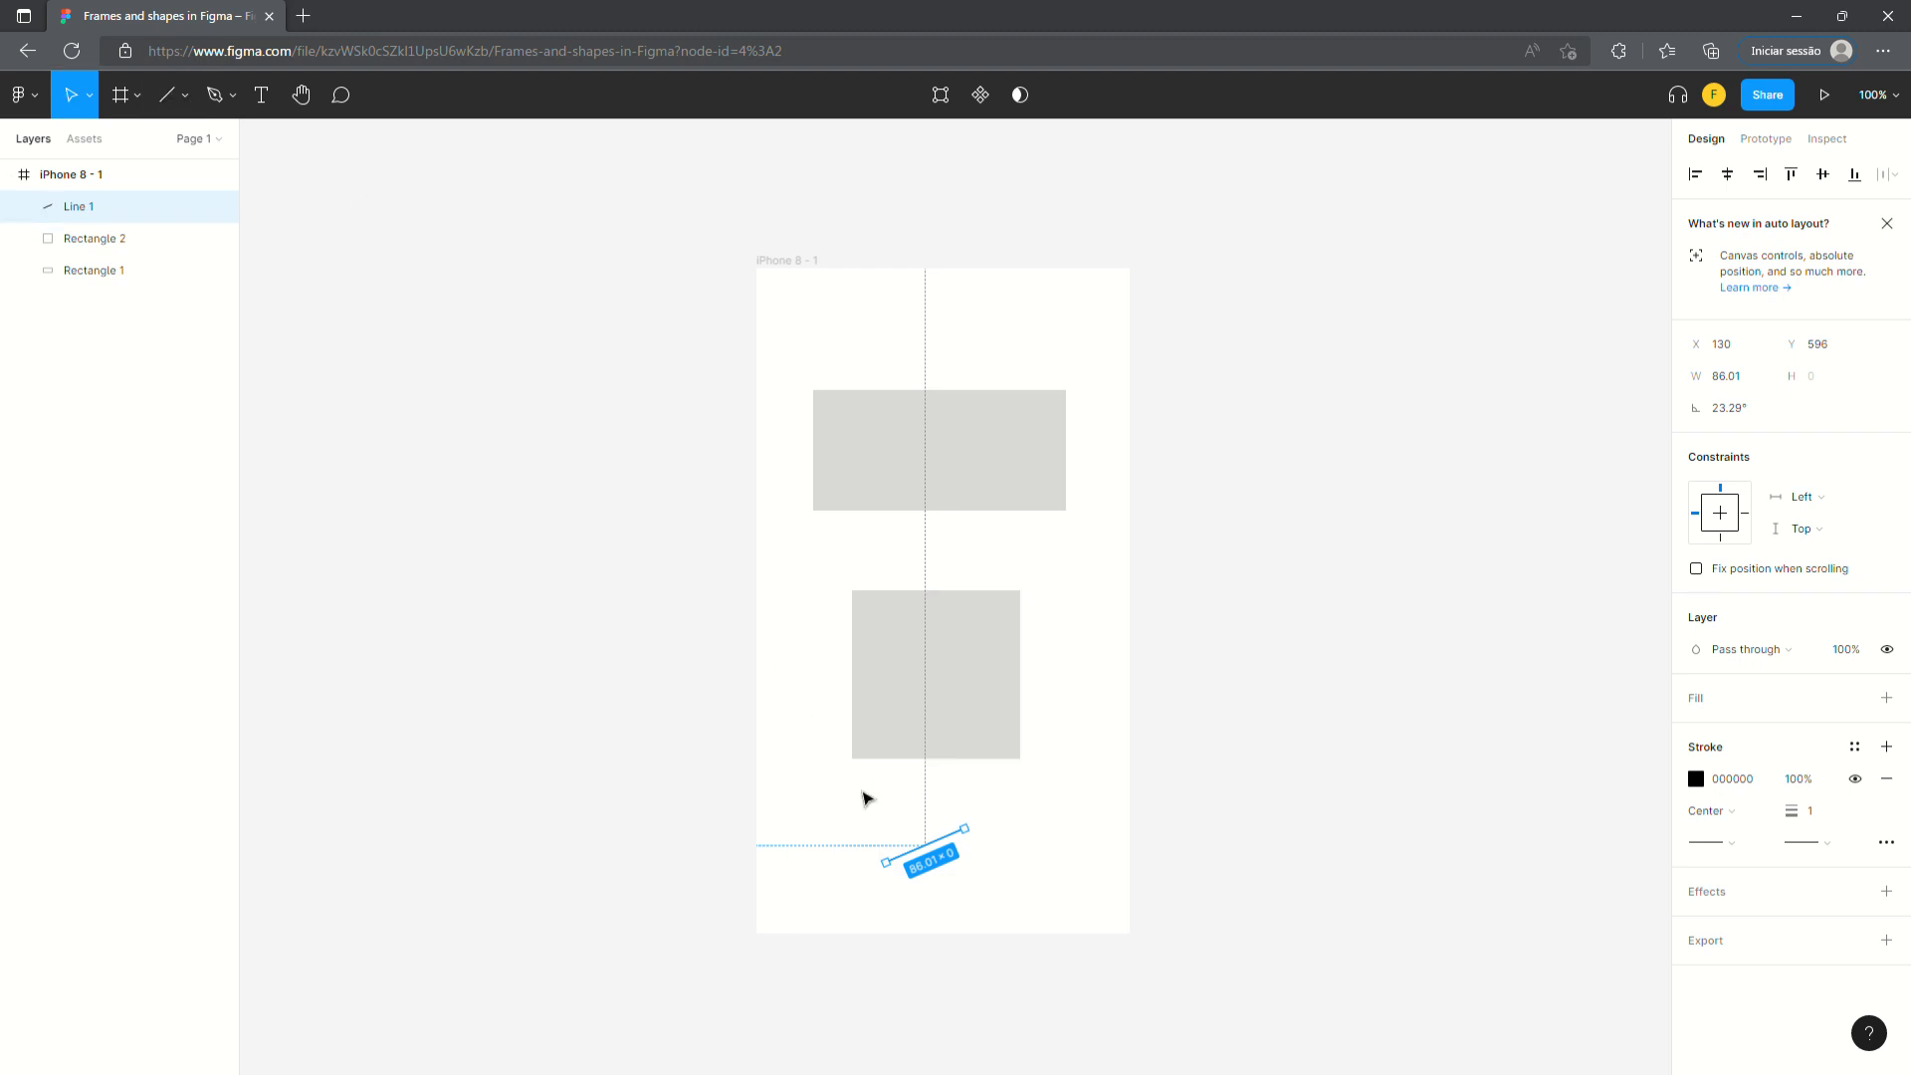
{"action": "left_click_drag", "start_coordinate": [784, 792], "coordinate": [1083, 800]}
{"action": "left_click", "coordinate": [169, 97]}
{"action": "left_click_drag", "start_coordinate": [814, 791], "coordinate": [922, 699]}
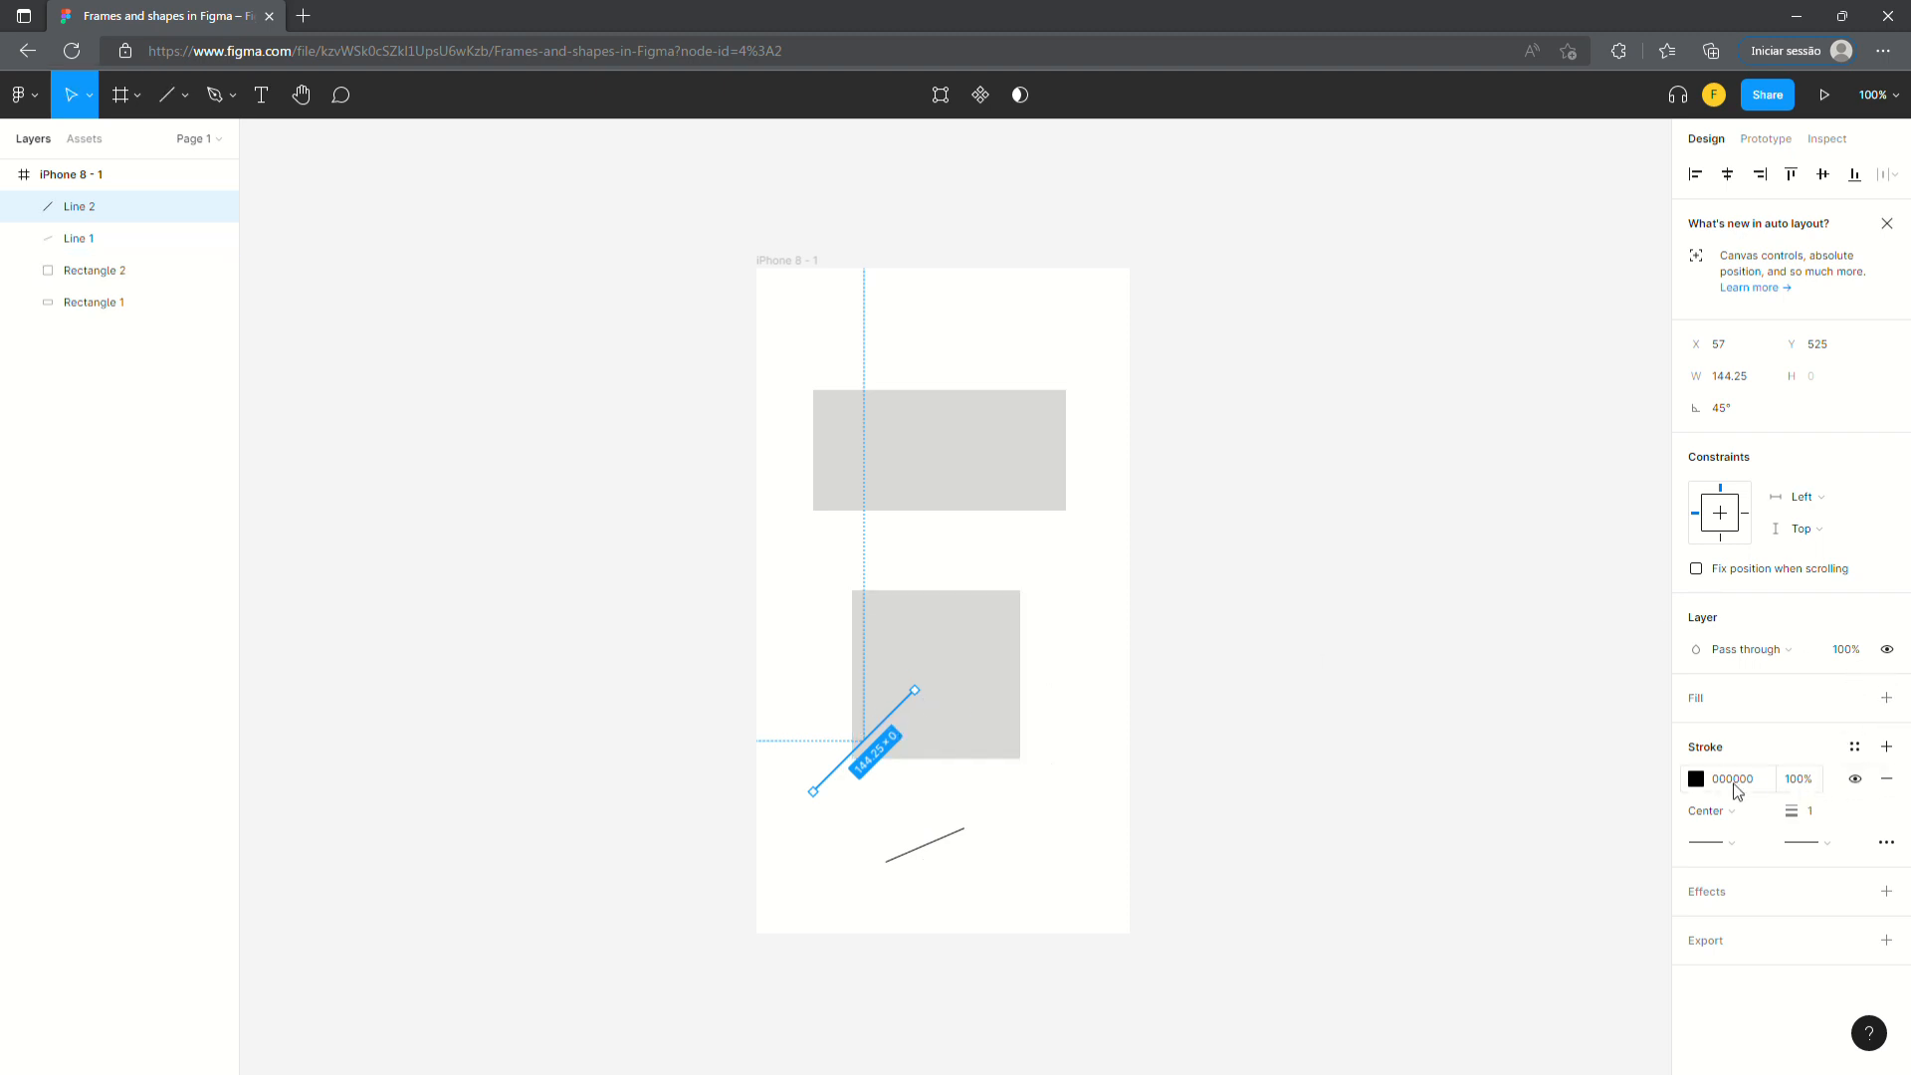
- Compare the Dash and Solid stroke styles on the 45° line, finish with Dash, and deselect the line
{"action": "left_click", "coordinate": [1882, 845]}
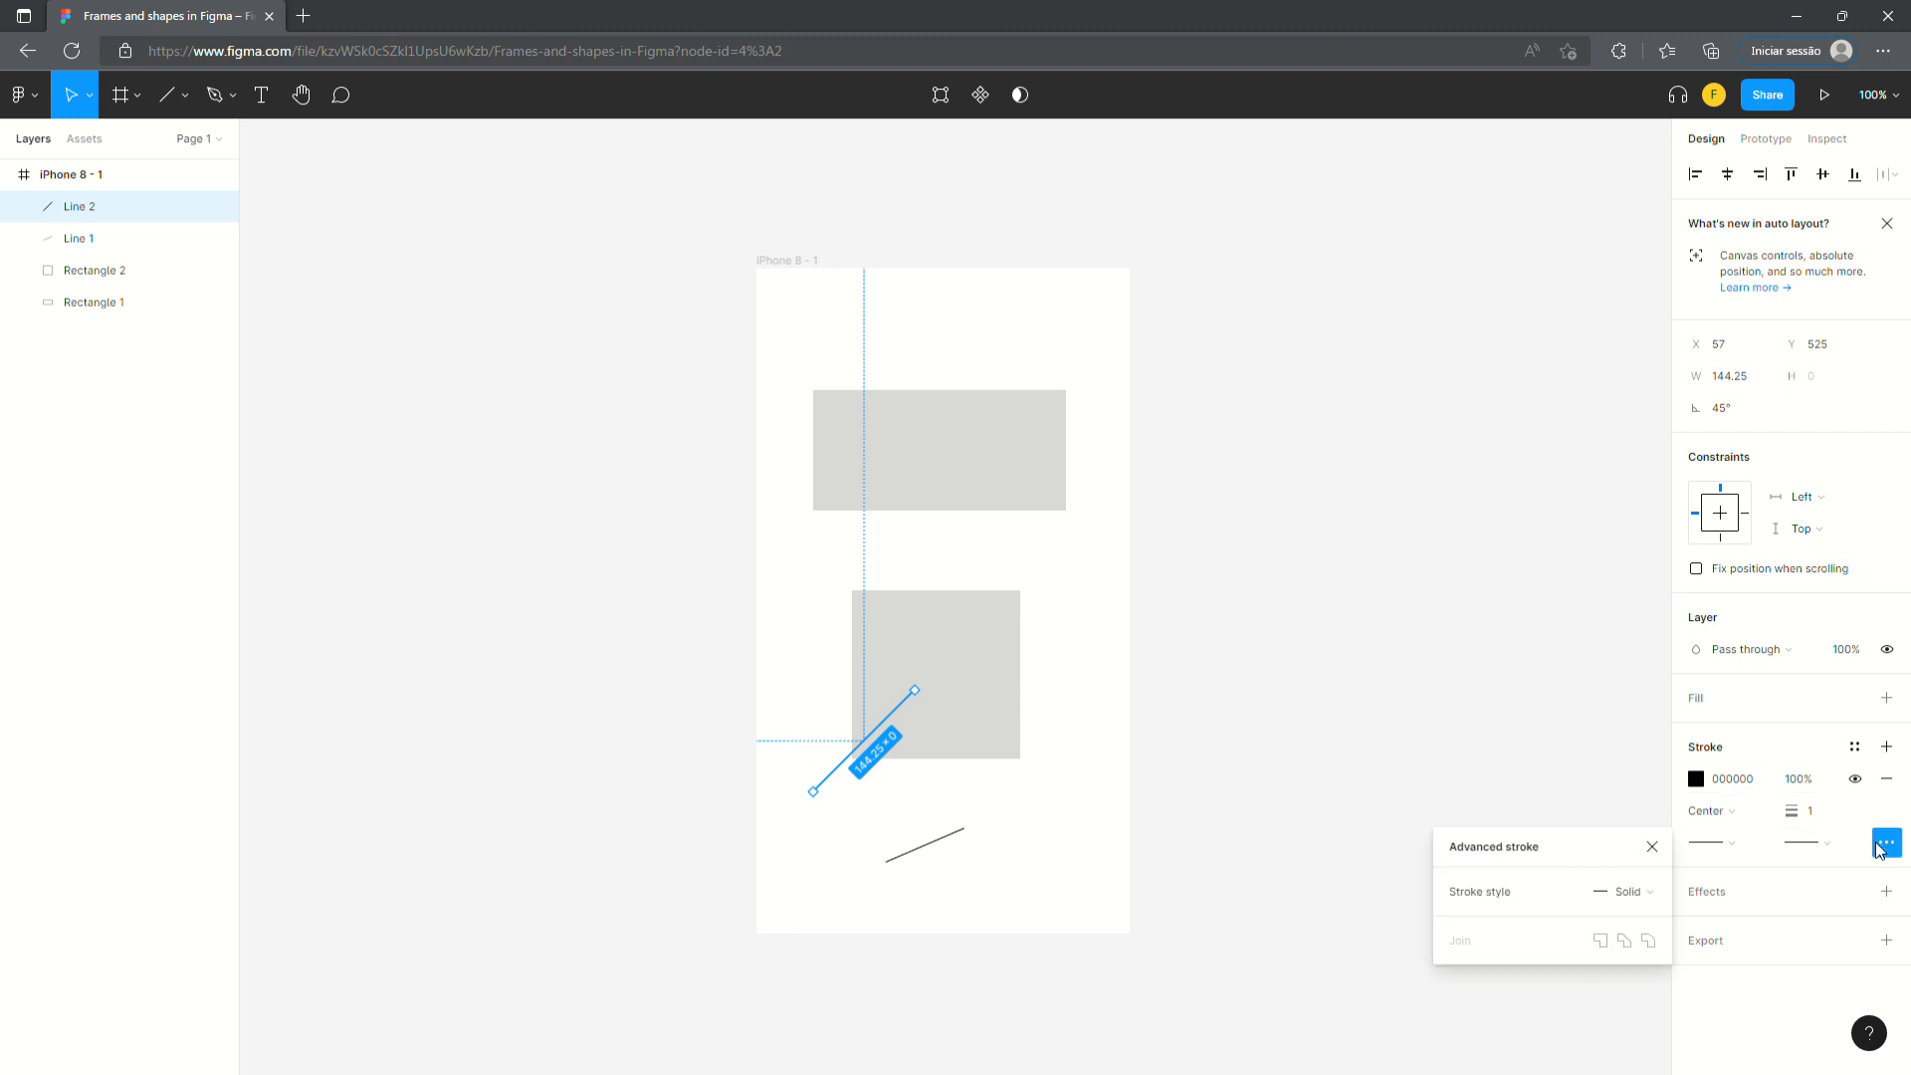
{"action": "left_click", "coordinate": [1633, 893]}
{"action": "left_click", "coordinate": [1653, 913]}
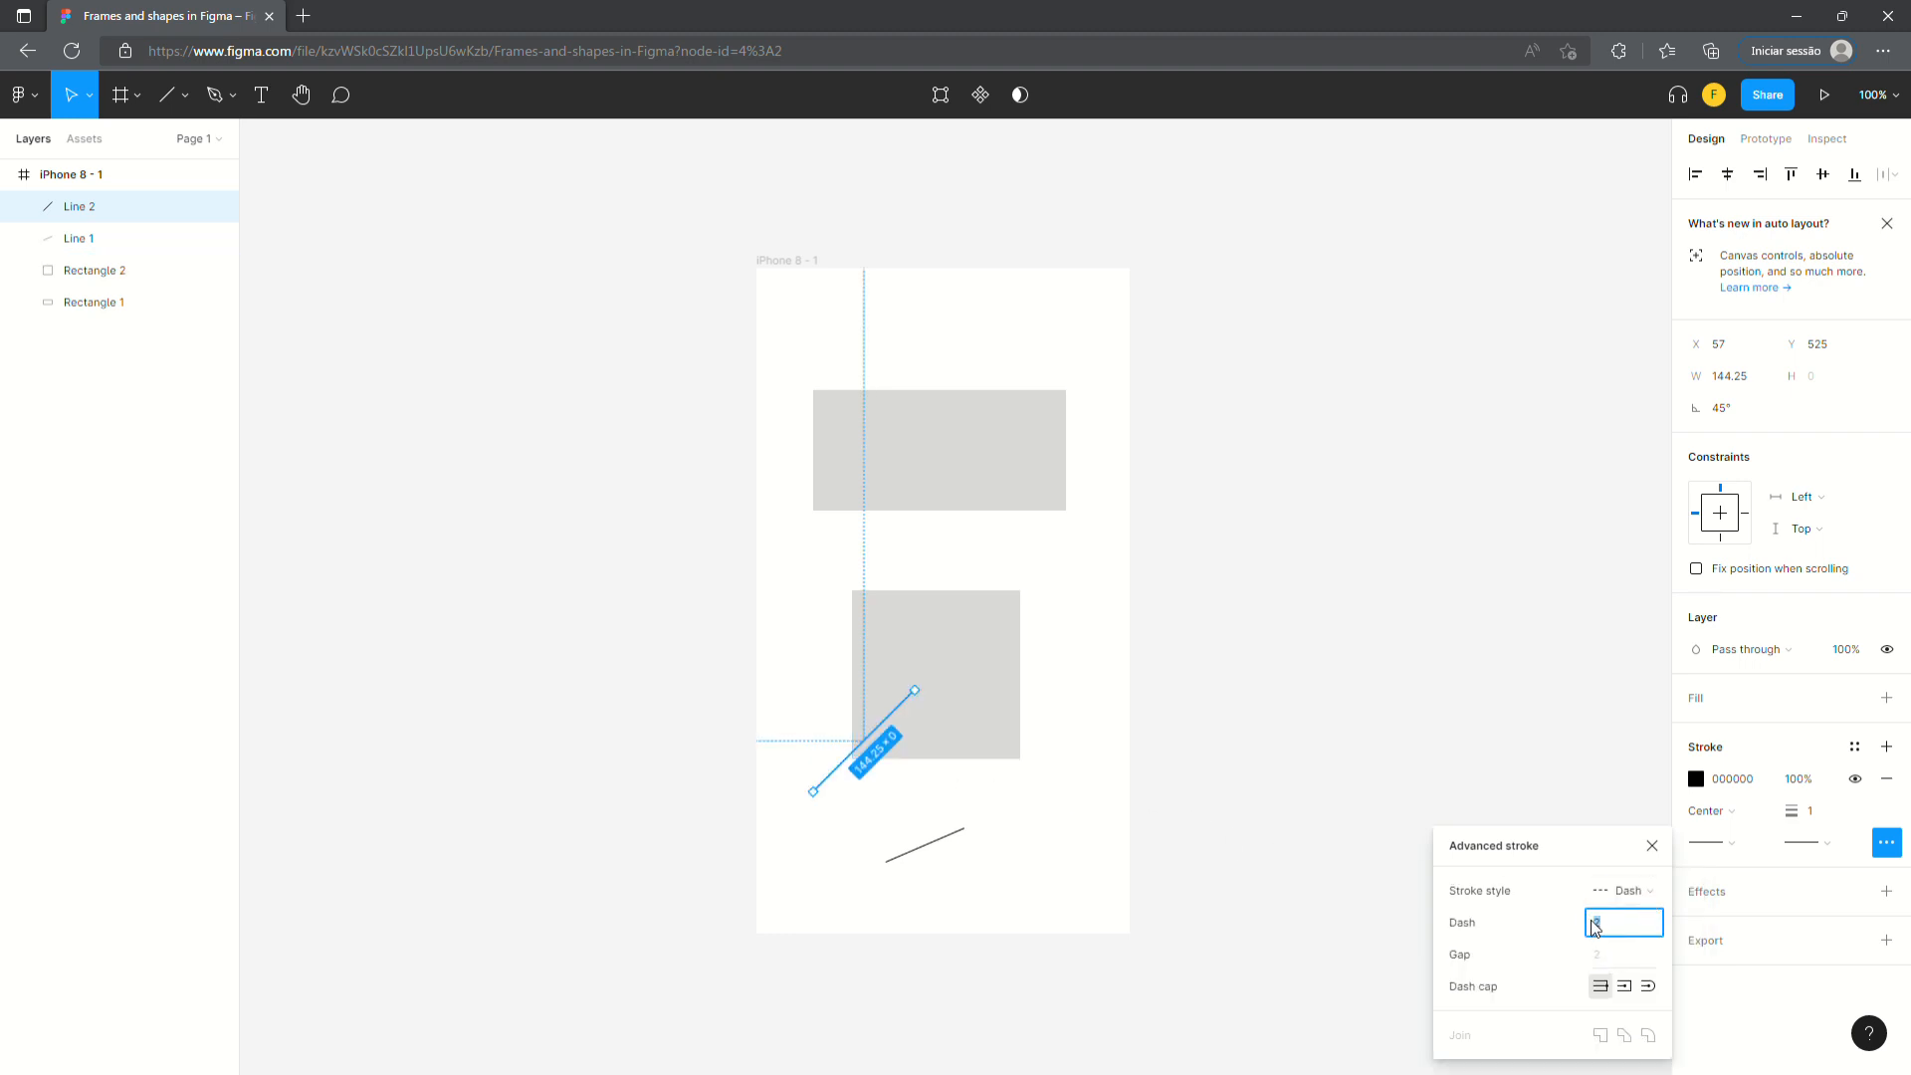
{"action": "left_click", "coordinate": [1637, 894]}
{"action": "left_click", "coordinate": [1634, 869]}
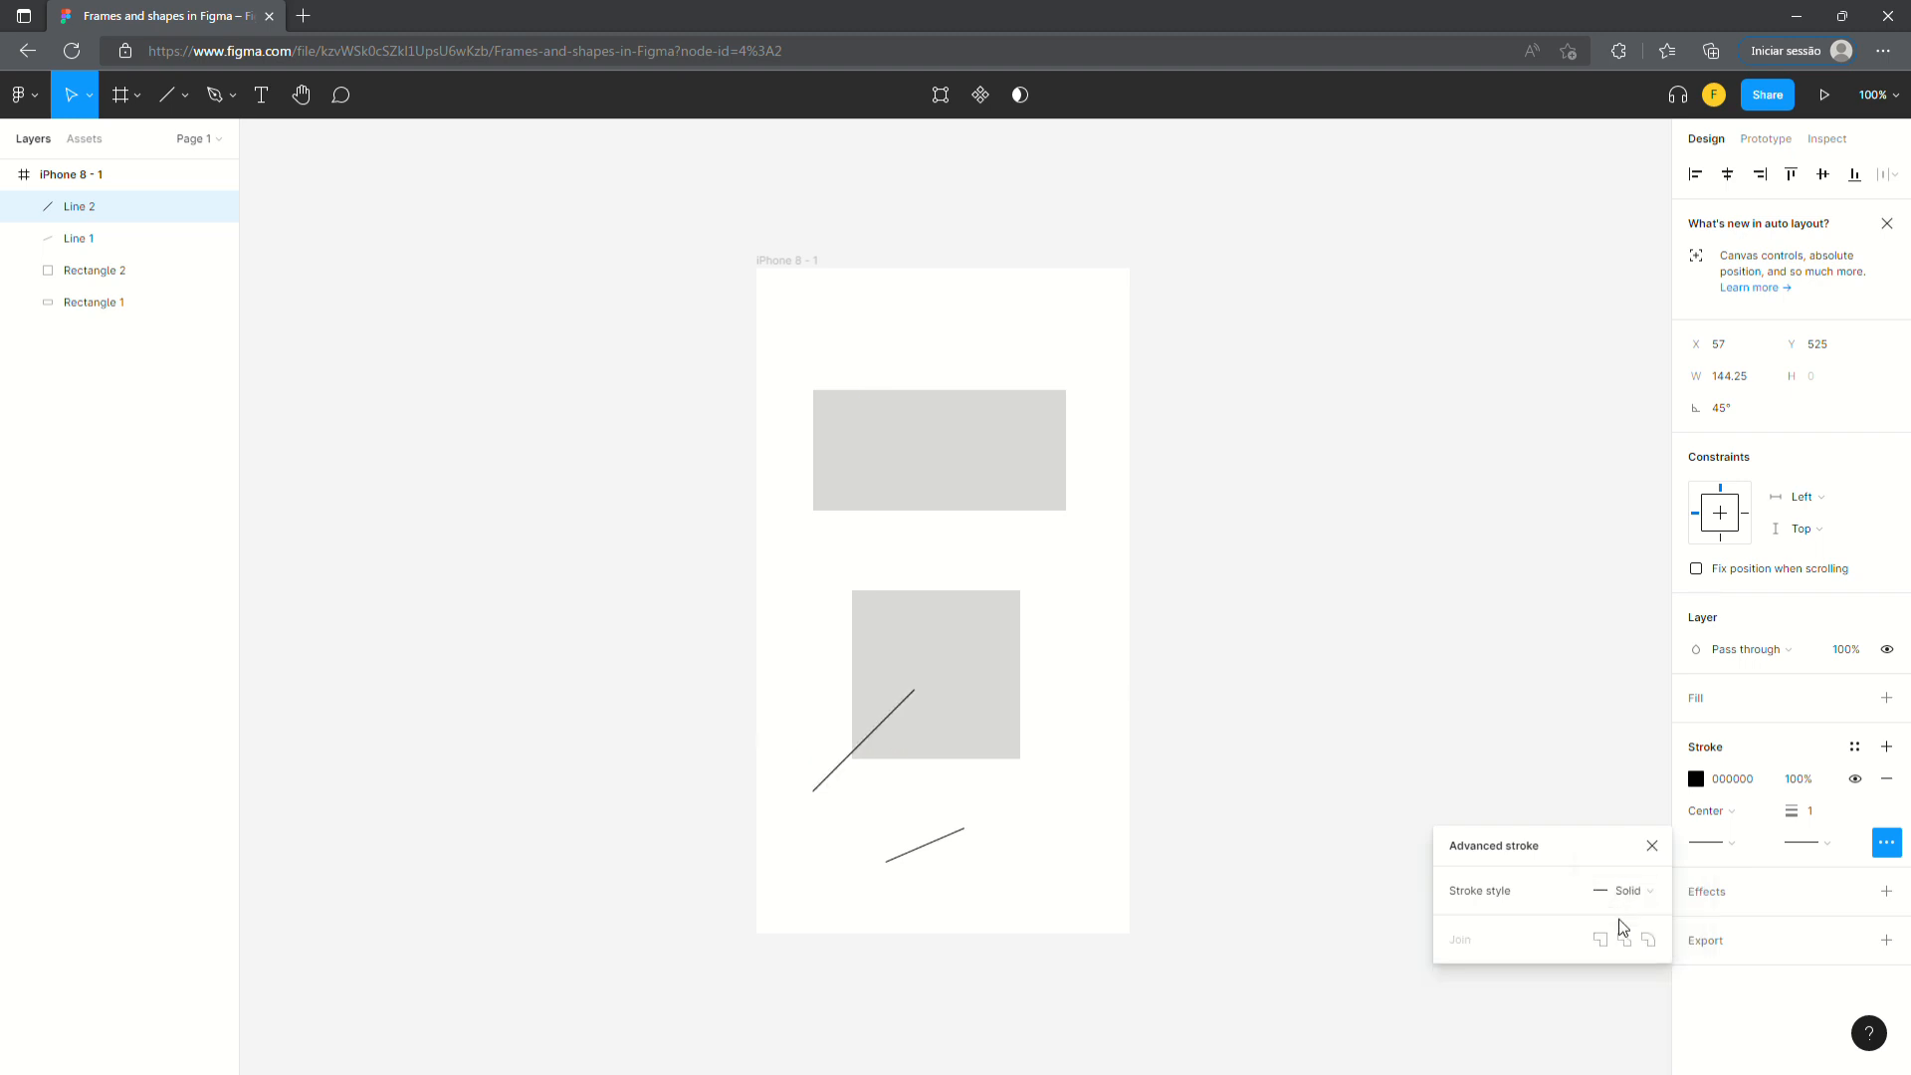
{"action": "left_click", "coordinate": [1636, 895]}
{"action": "left_click", "coordinate": [1623, 911]}
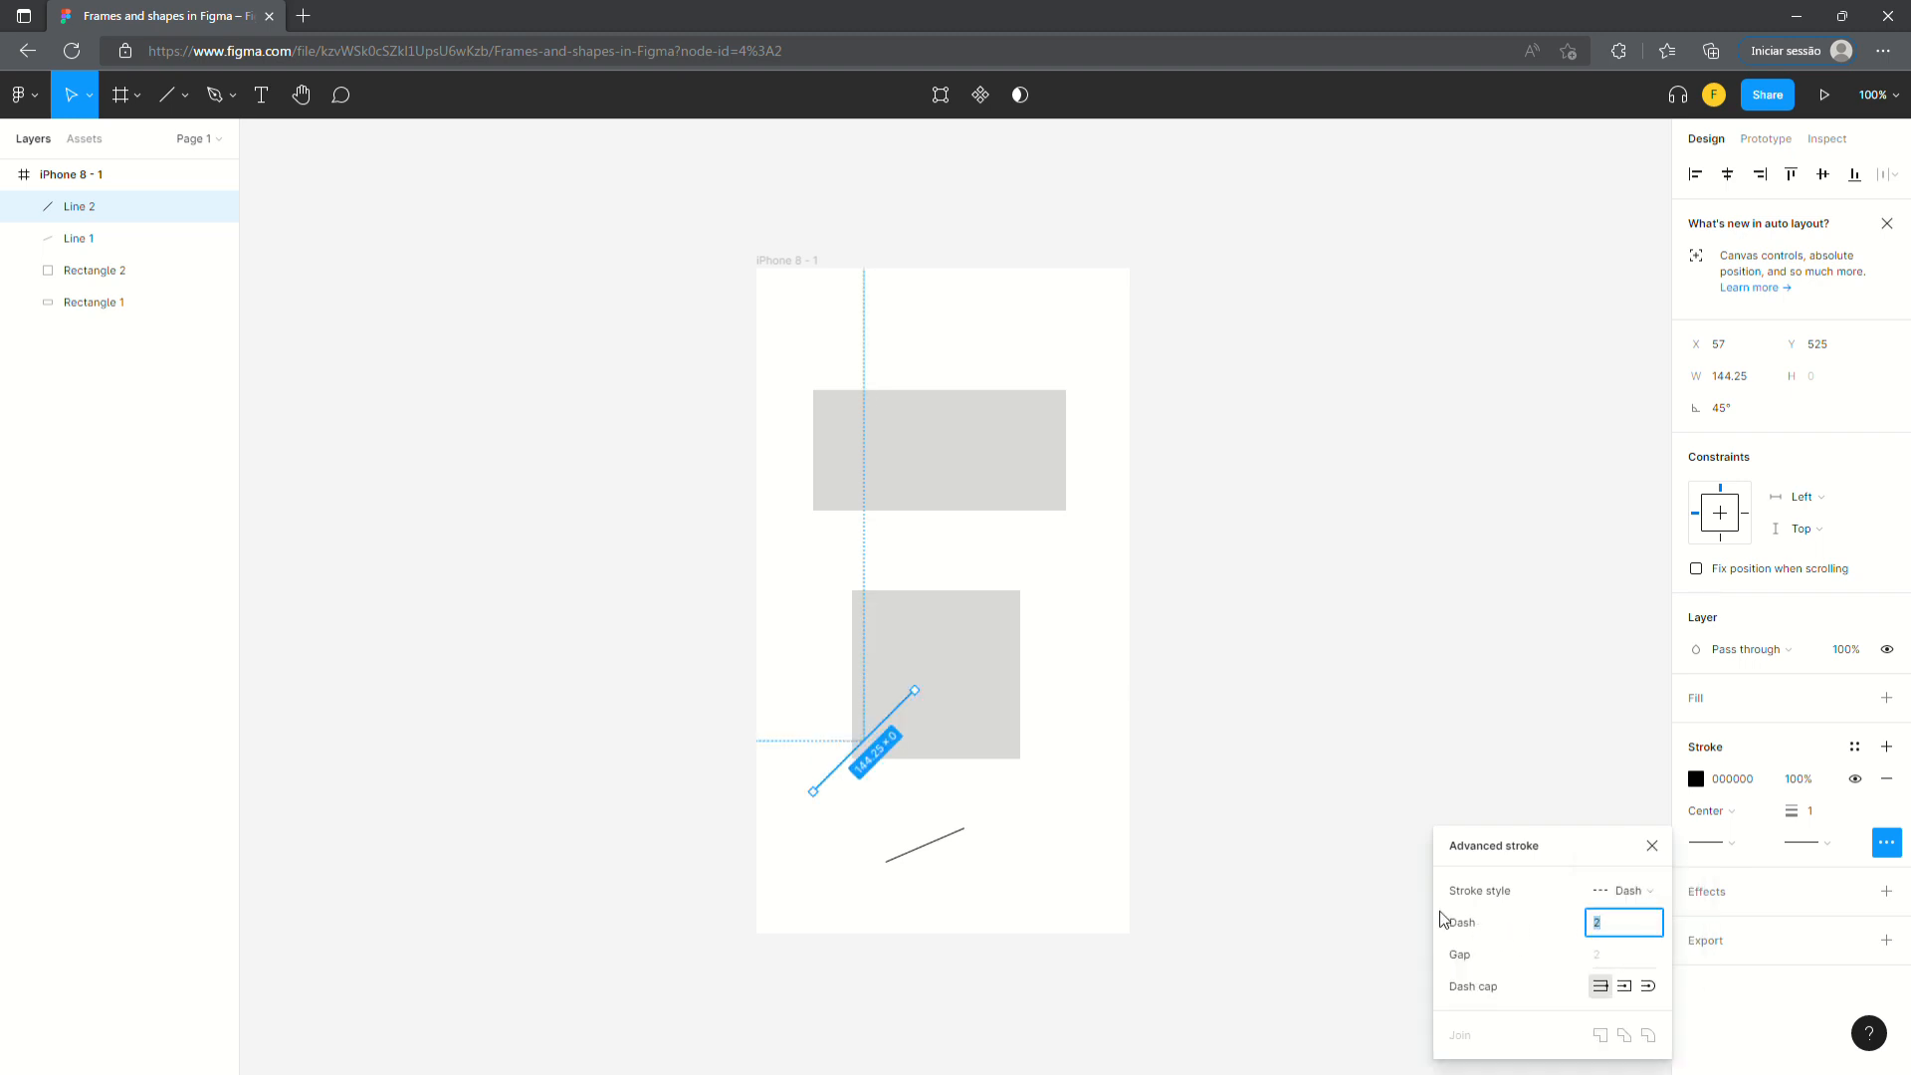
{"action": "left_click", "coordinate": [1095, 717]}
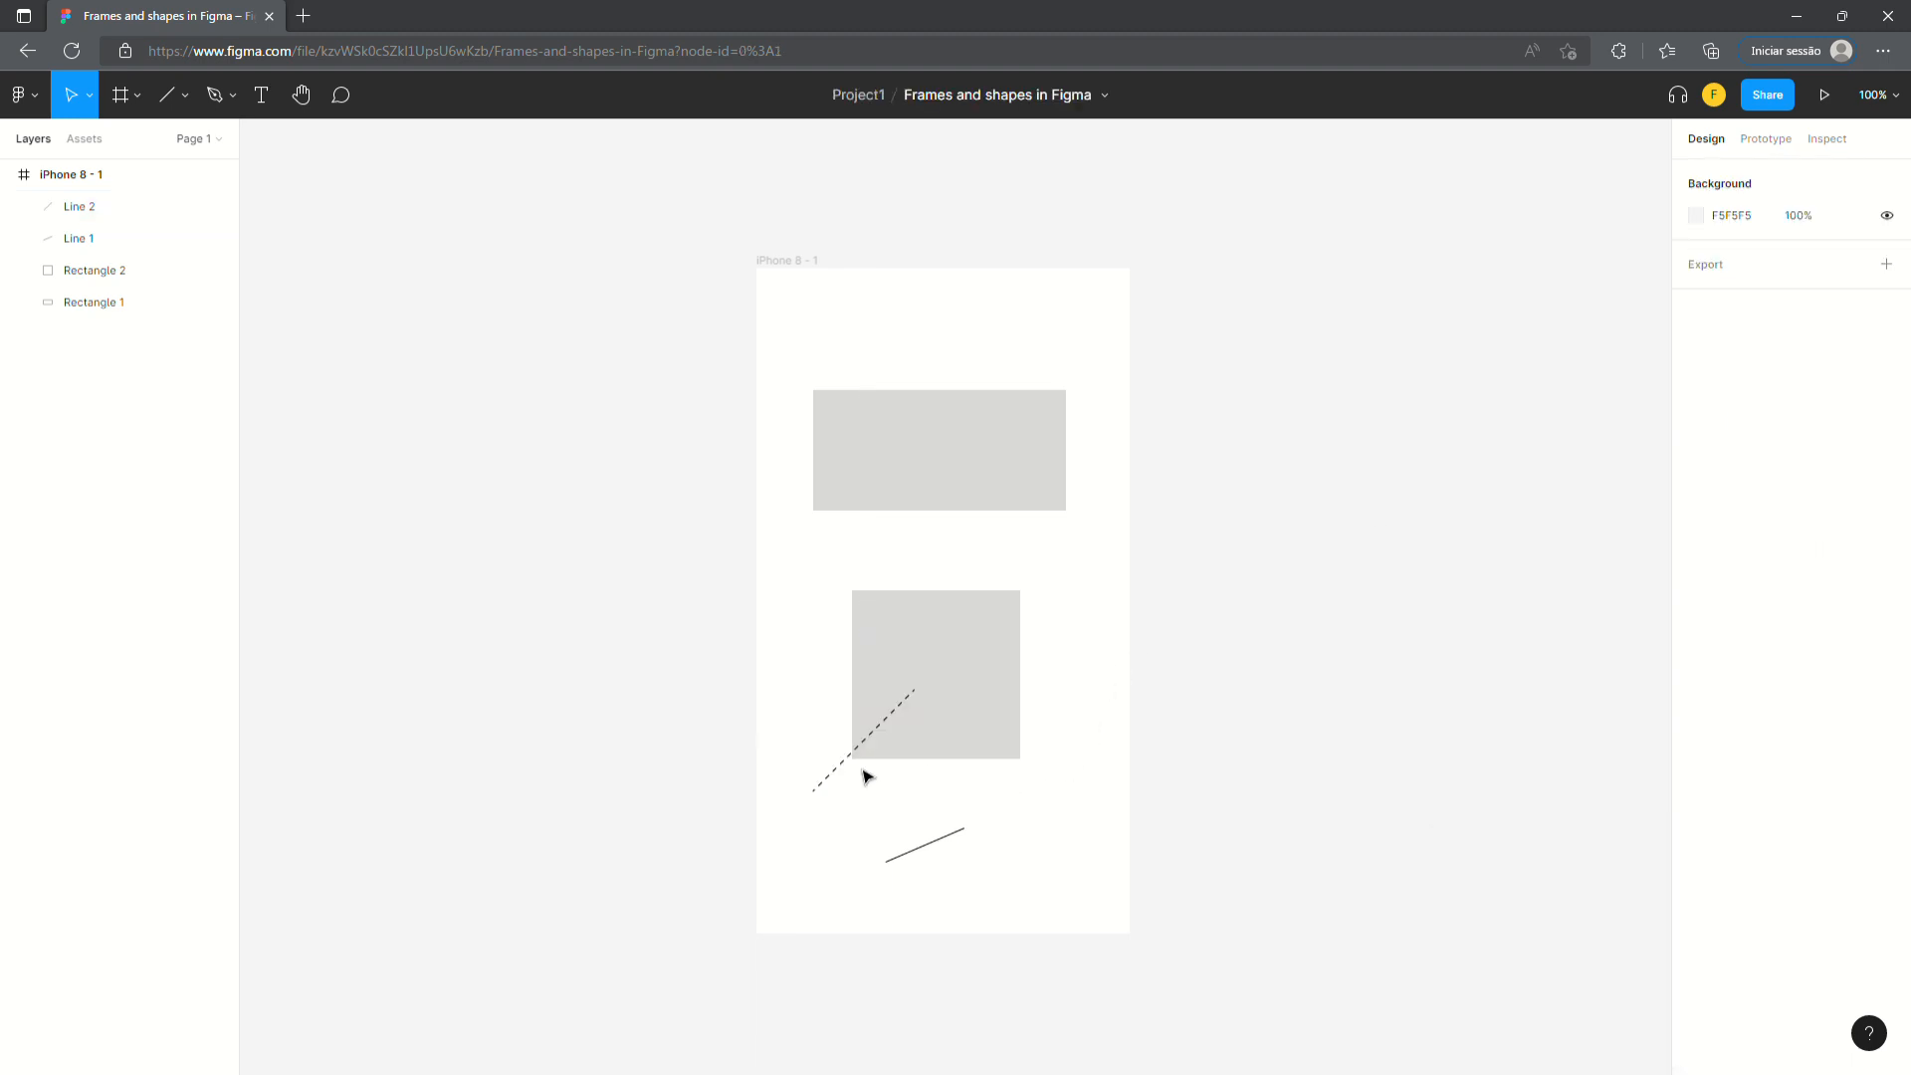
- Move the dashed line below the square to about X 28, Y 647 and give its upper end a Line arrow
{"action": "left_click_drag", "start_coordinate": [834, 777], "coordinate": [806, 897]}
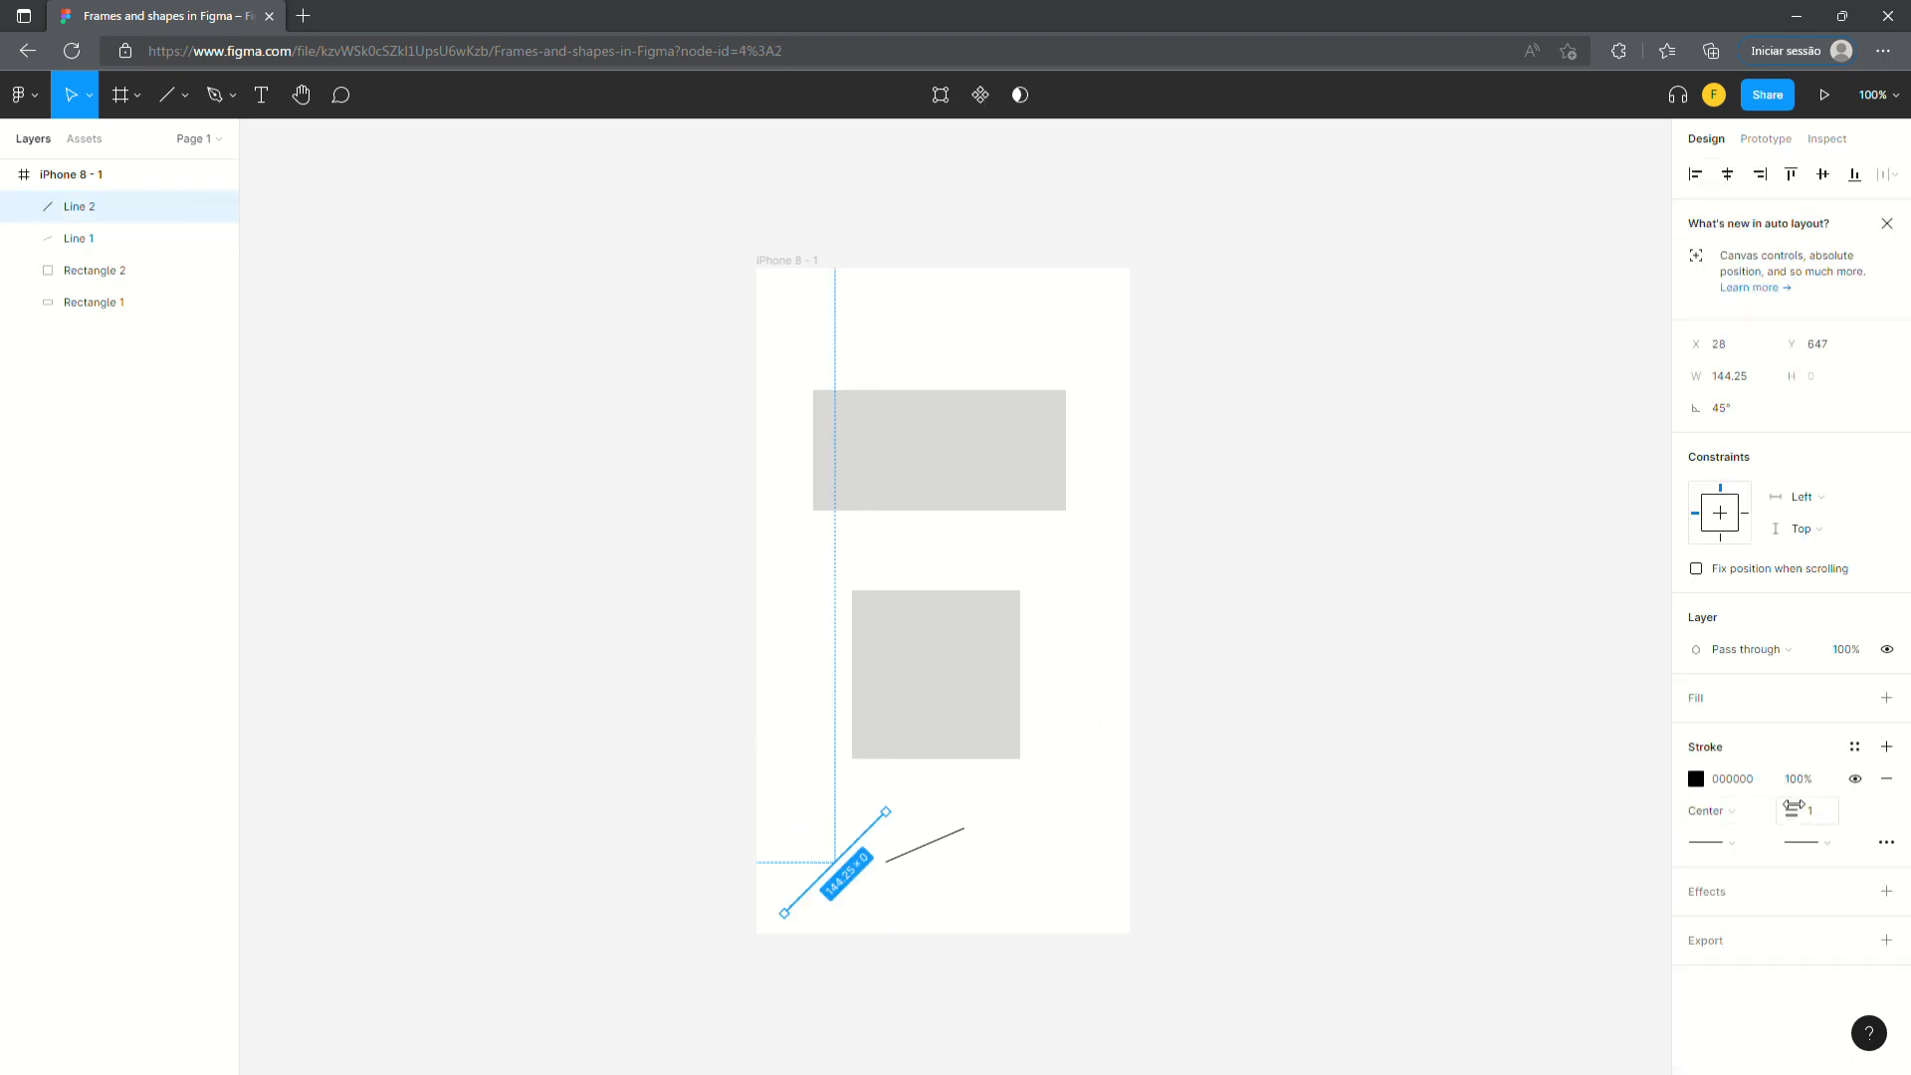
{"action": "left_click", "coordinate": [1827, 843]}
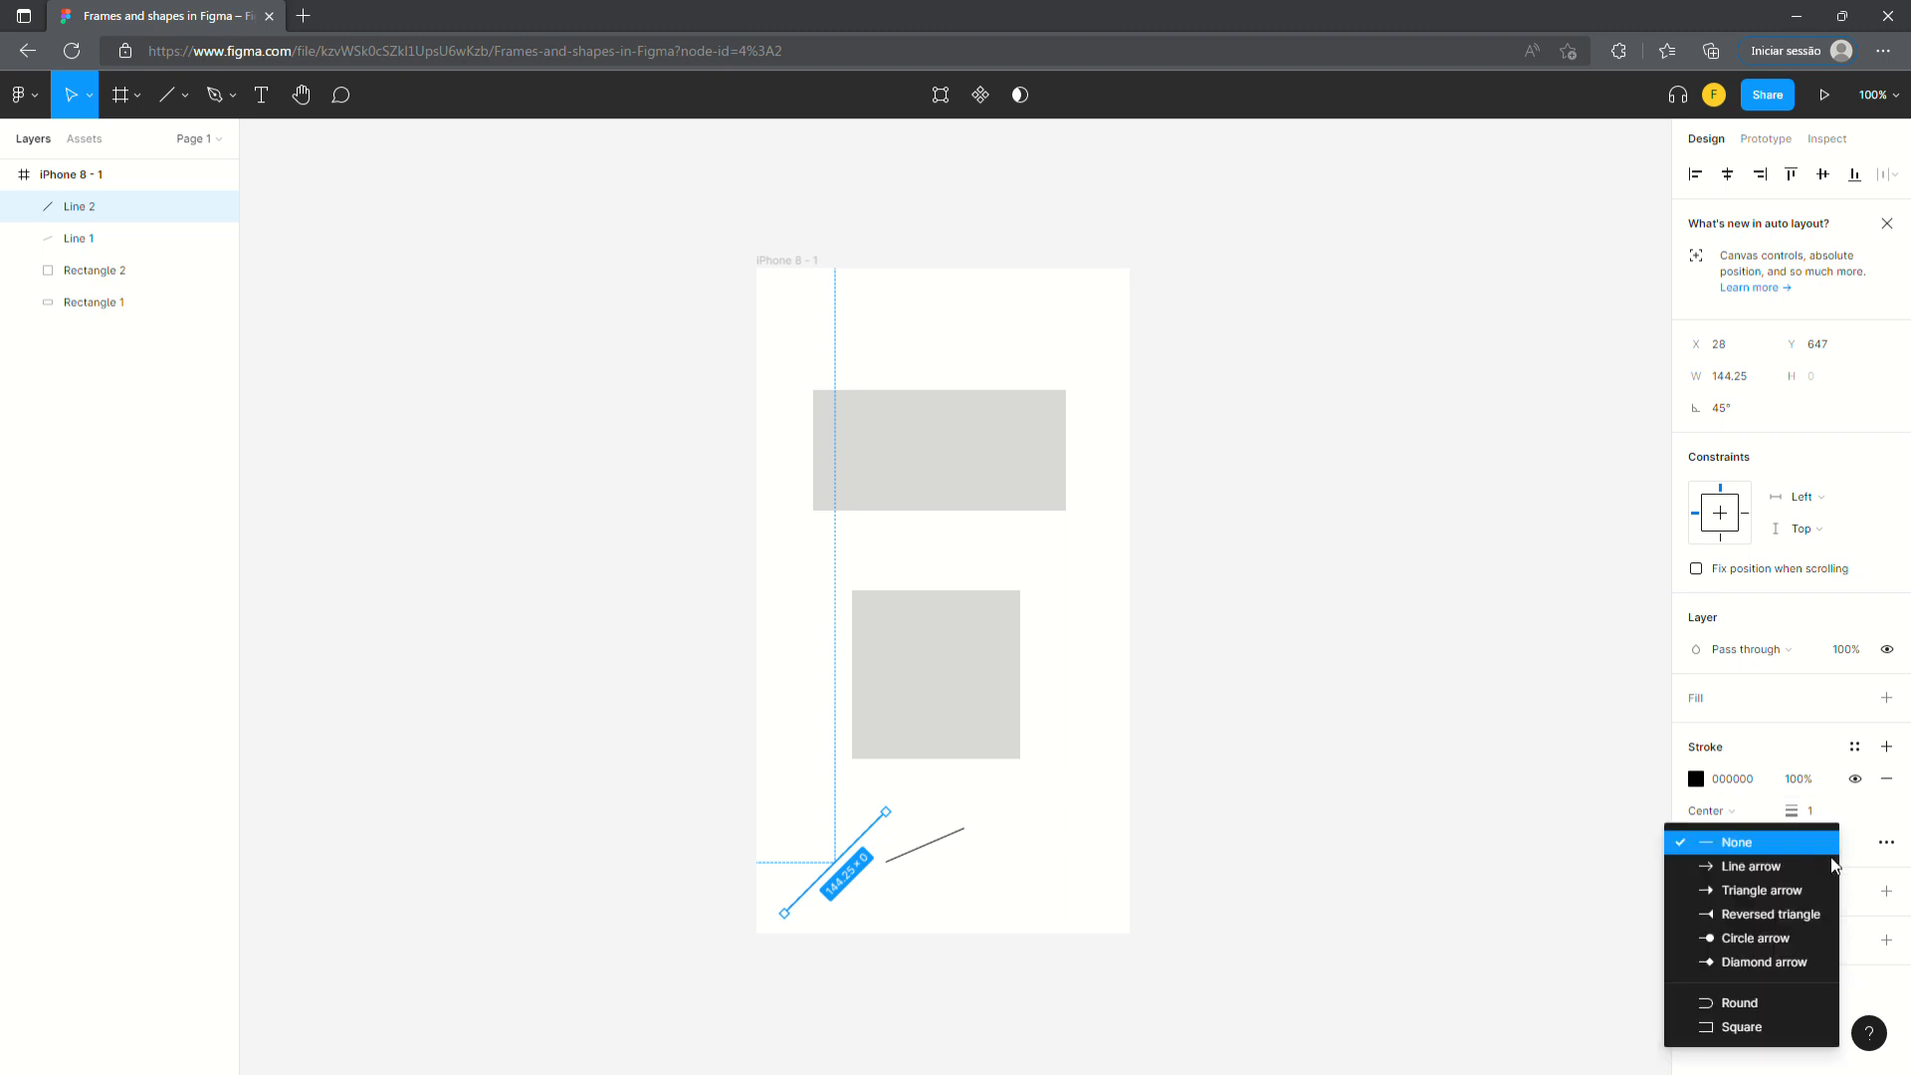
{"action": "left_click", "coordinate": [1804, 863]}
{"action": "scroll", "coordinate": [892, 842], "scroll_direction": "up", "scroll_amount": 2}
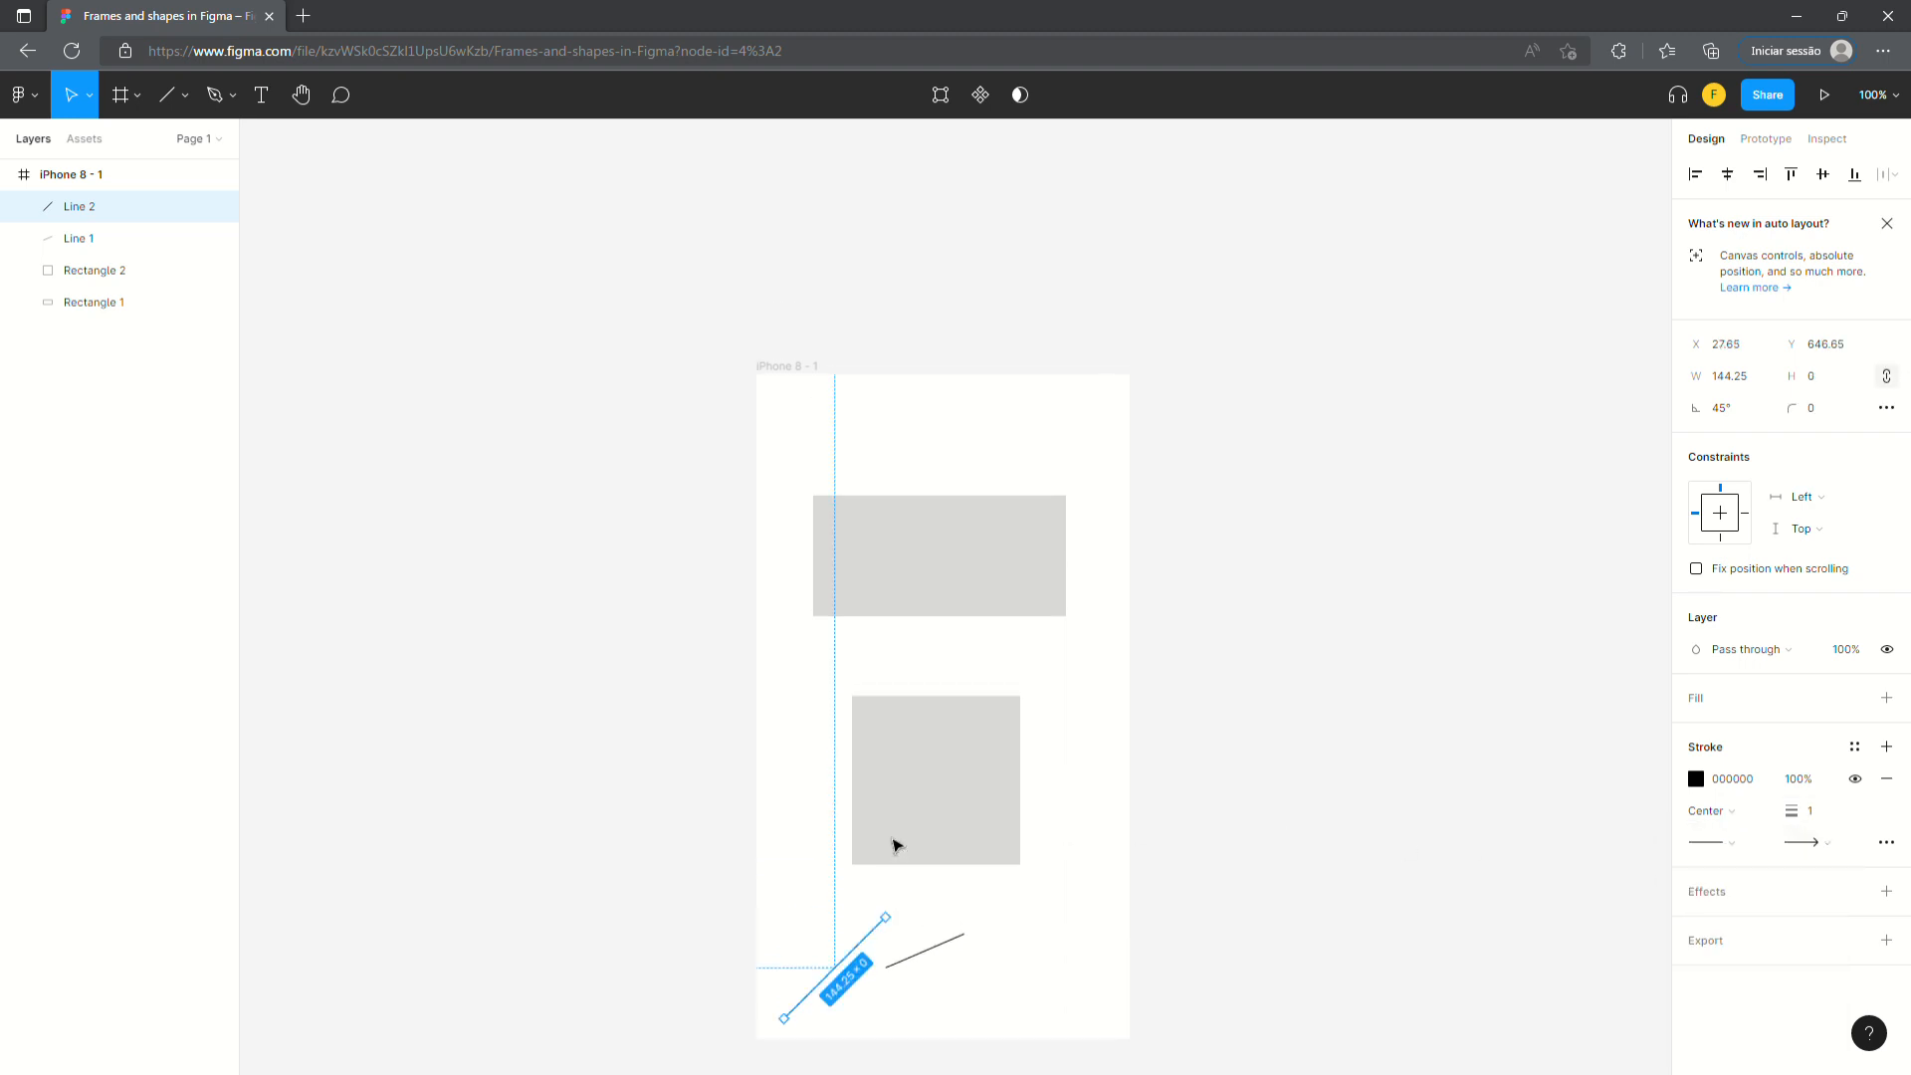
{"action": "scroll", "coordinate": [896, 870], "scroll_direction": "down", "scroll_amount": 1}
{"action": "scroll", "coordinate": [896, 886], "scroll_direction": "up", "scroll_amount": 5, "text": "ctrl"}
{"action": "scroll", "coordinate": [1007, 858], "scroll_direction": "up", "scroll_amount": 1, "text": "ctrl"}
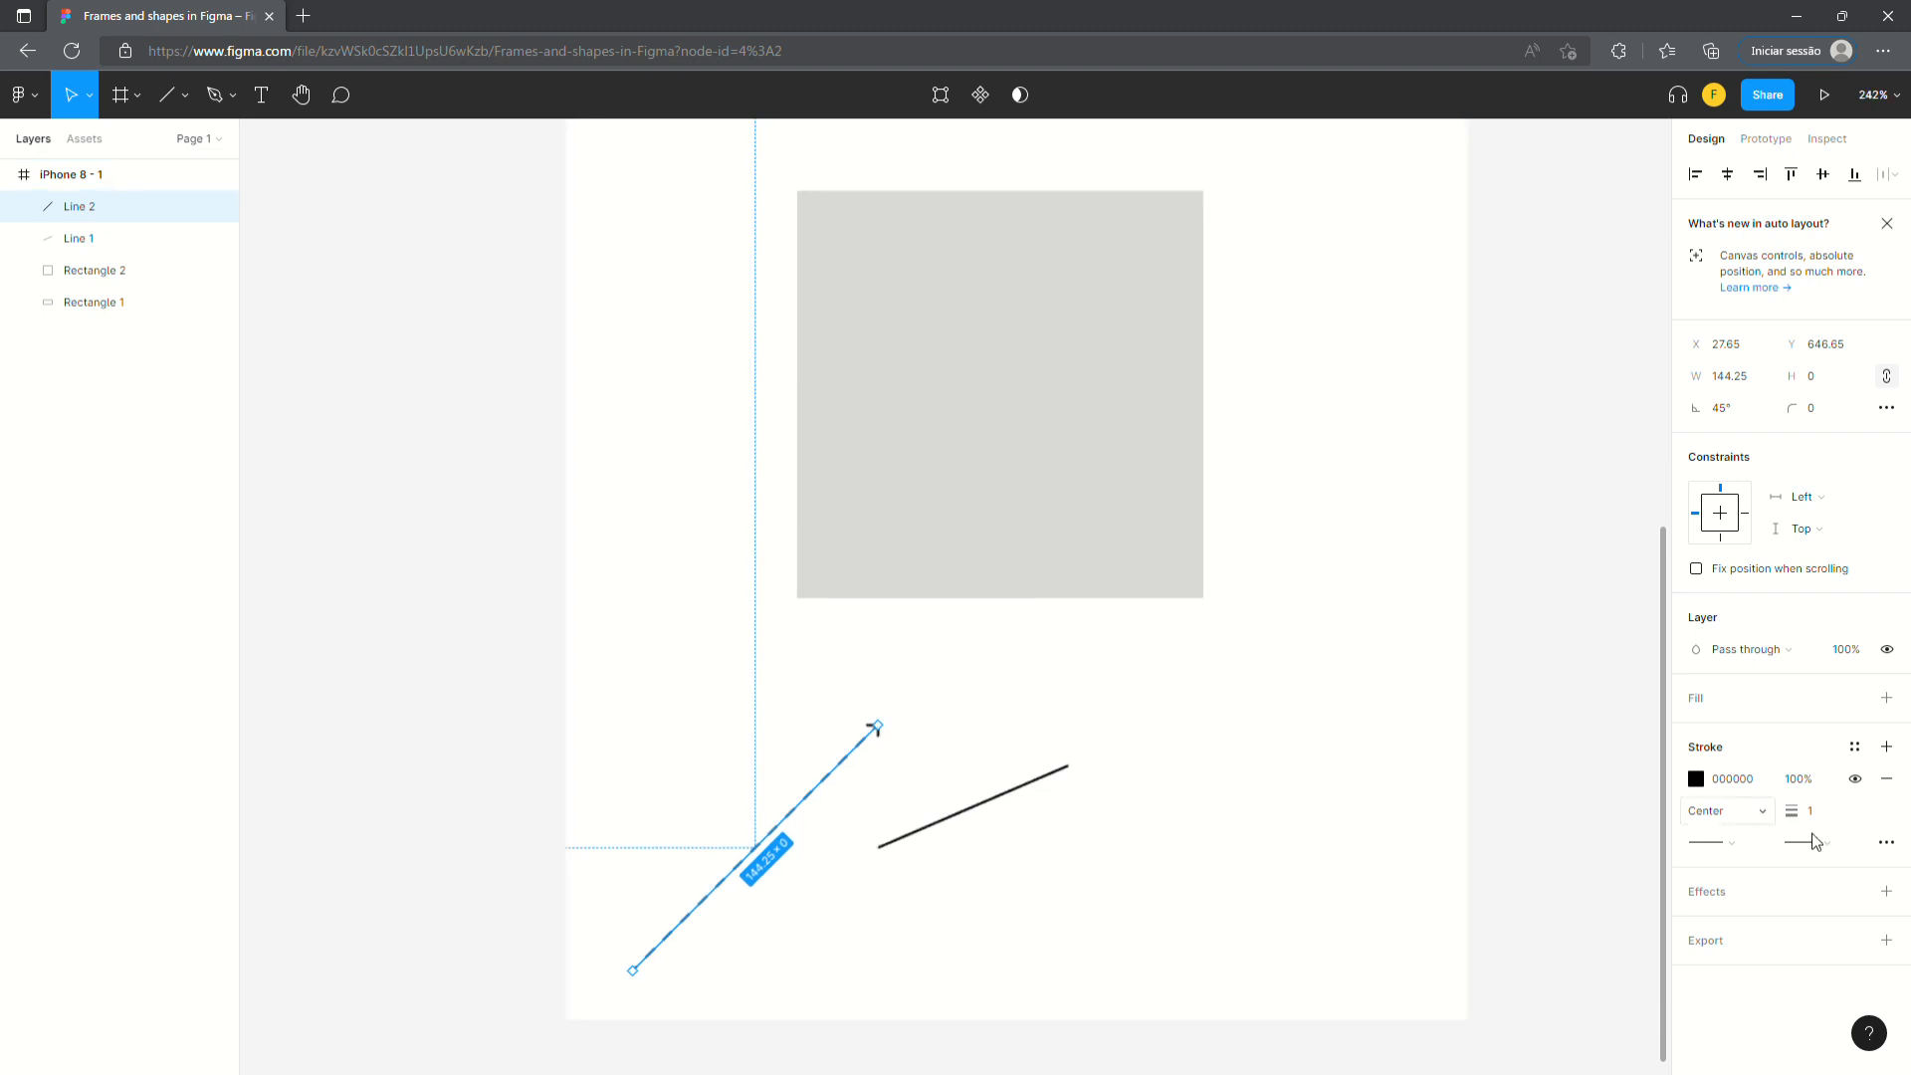
- Give the lower end of the dashed line a Triangle arrow
{"action": "left_click", "coordinate": [1730, 842]}
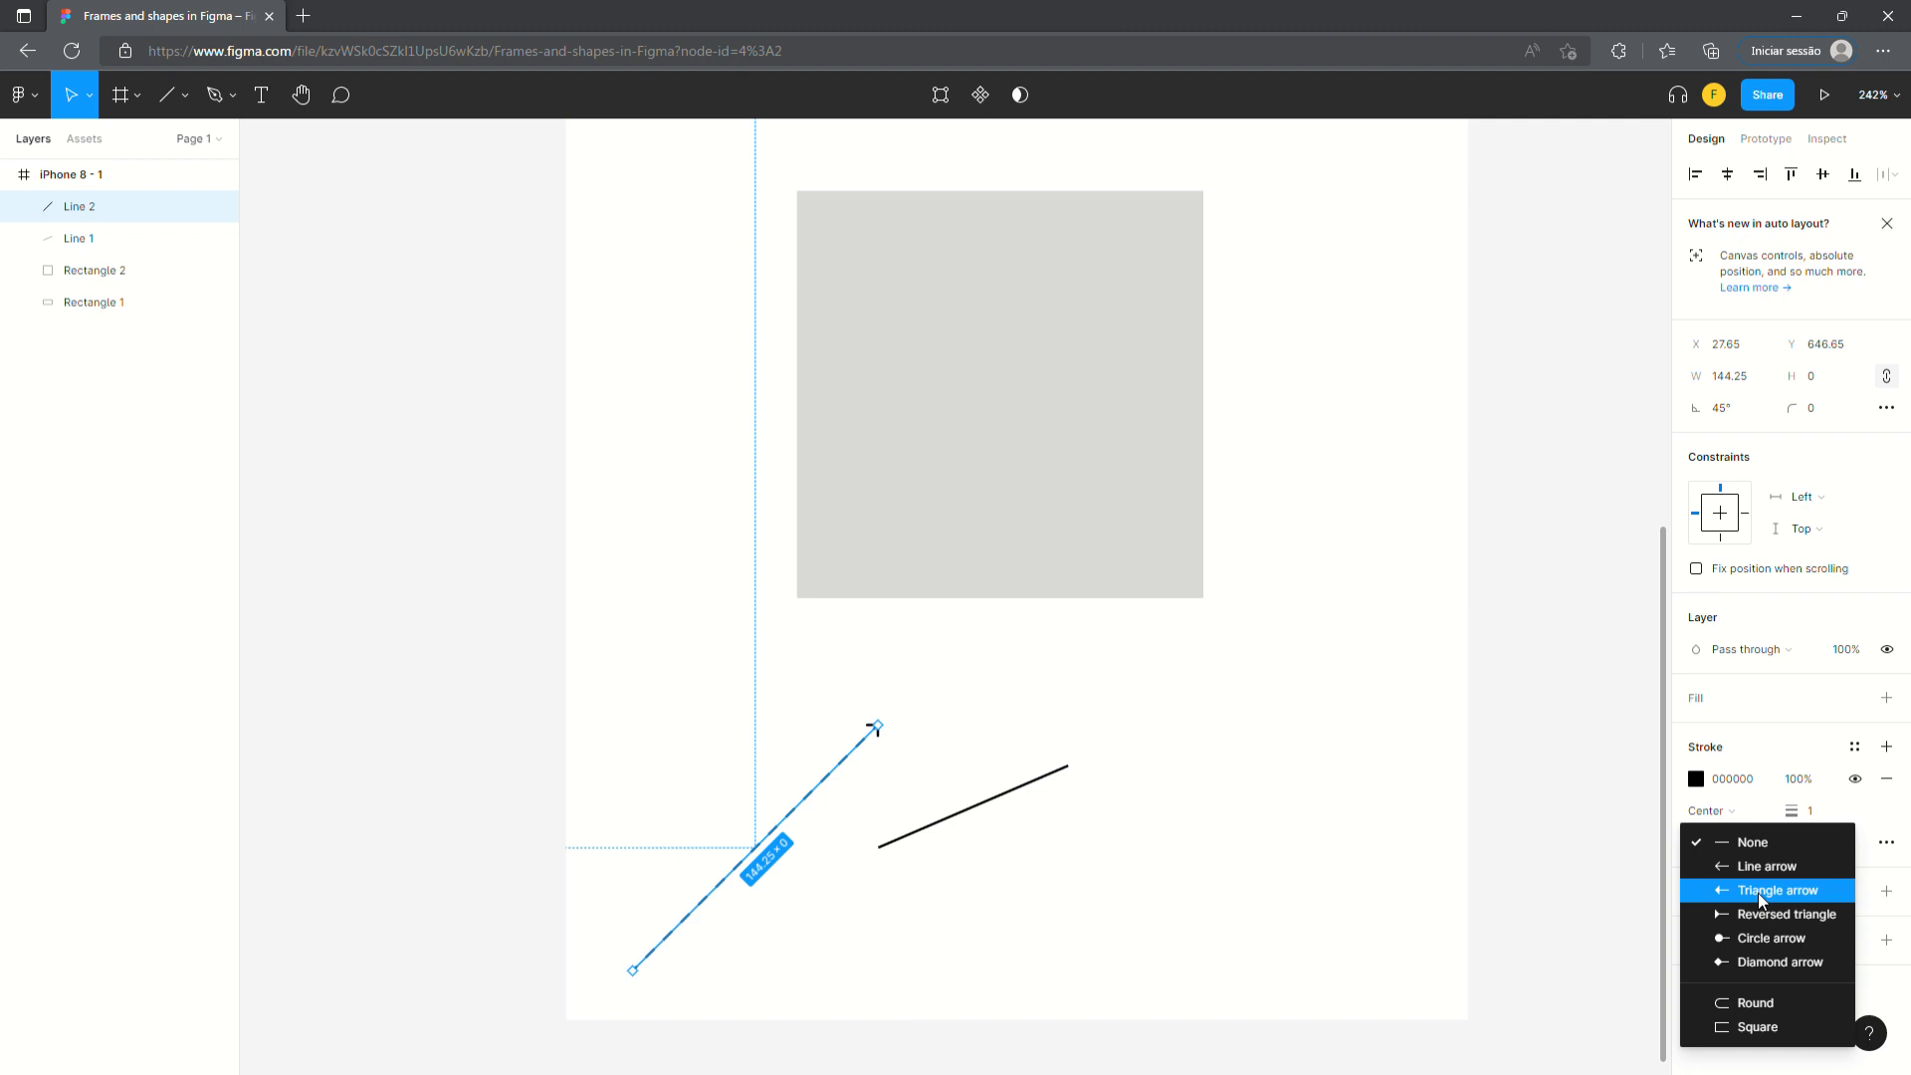
{"action": "left_click", "coordinate": [1758, 893]}
{"action": "left_click", "coordinate": [860, 931]}
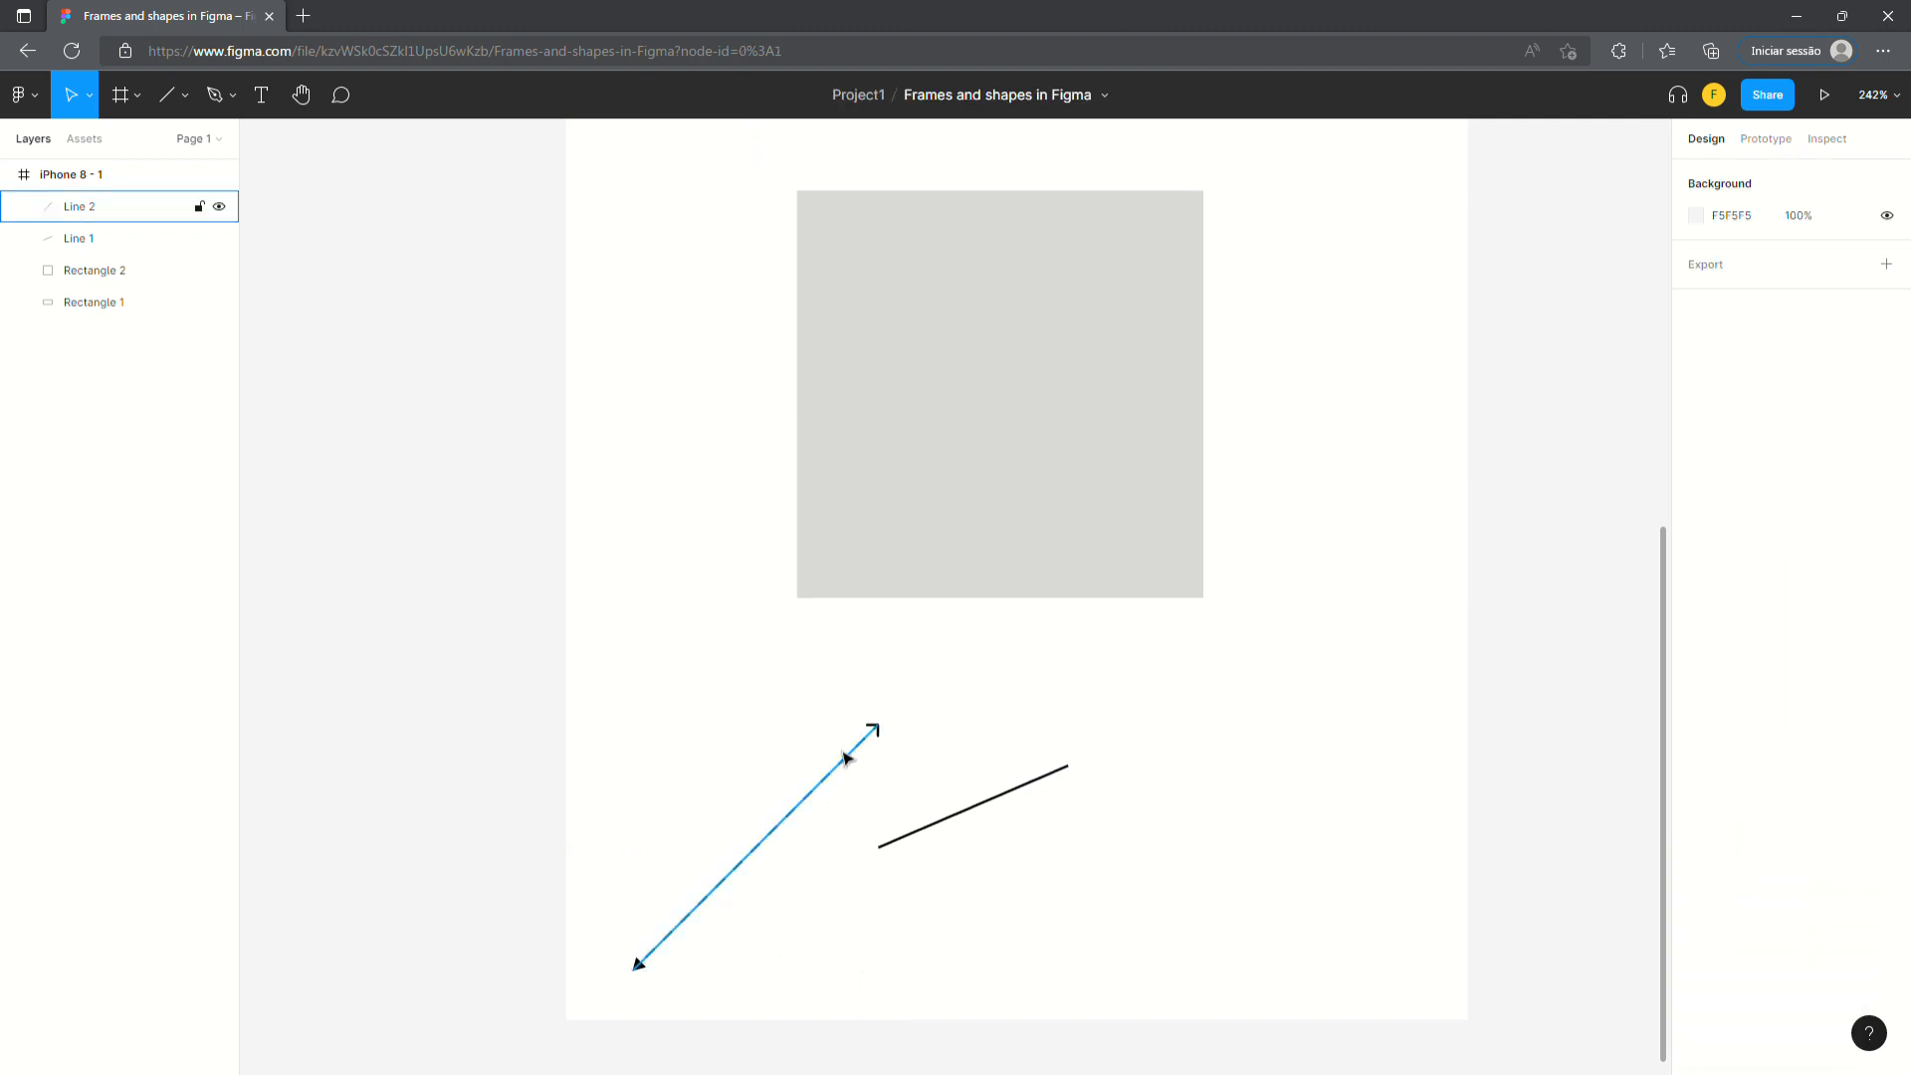
- Change the upper end of the dashed line to a Circle arrow
{"action": "left_click", "coordinate": [872, 734]}
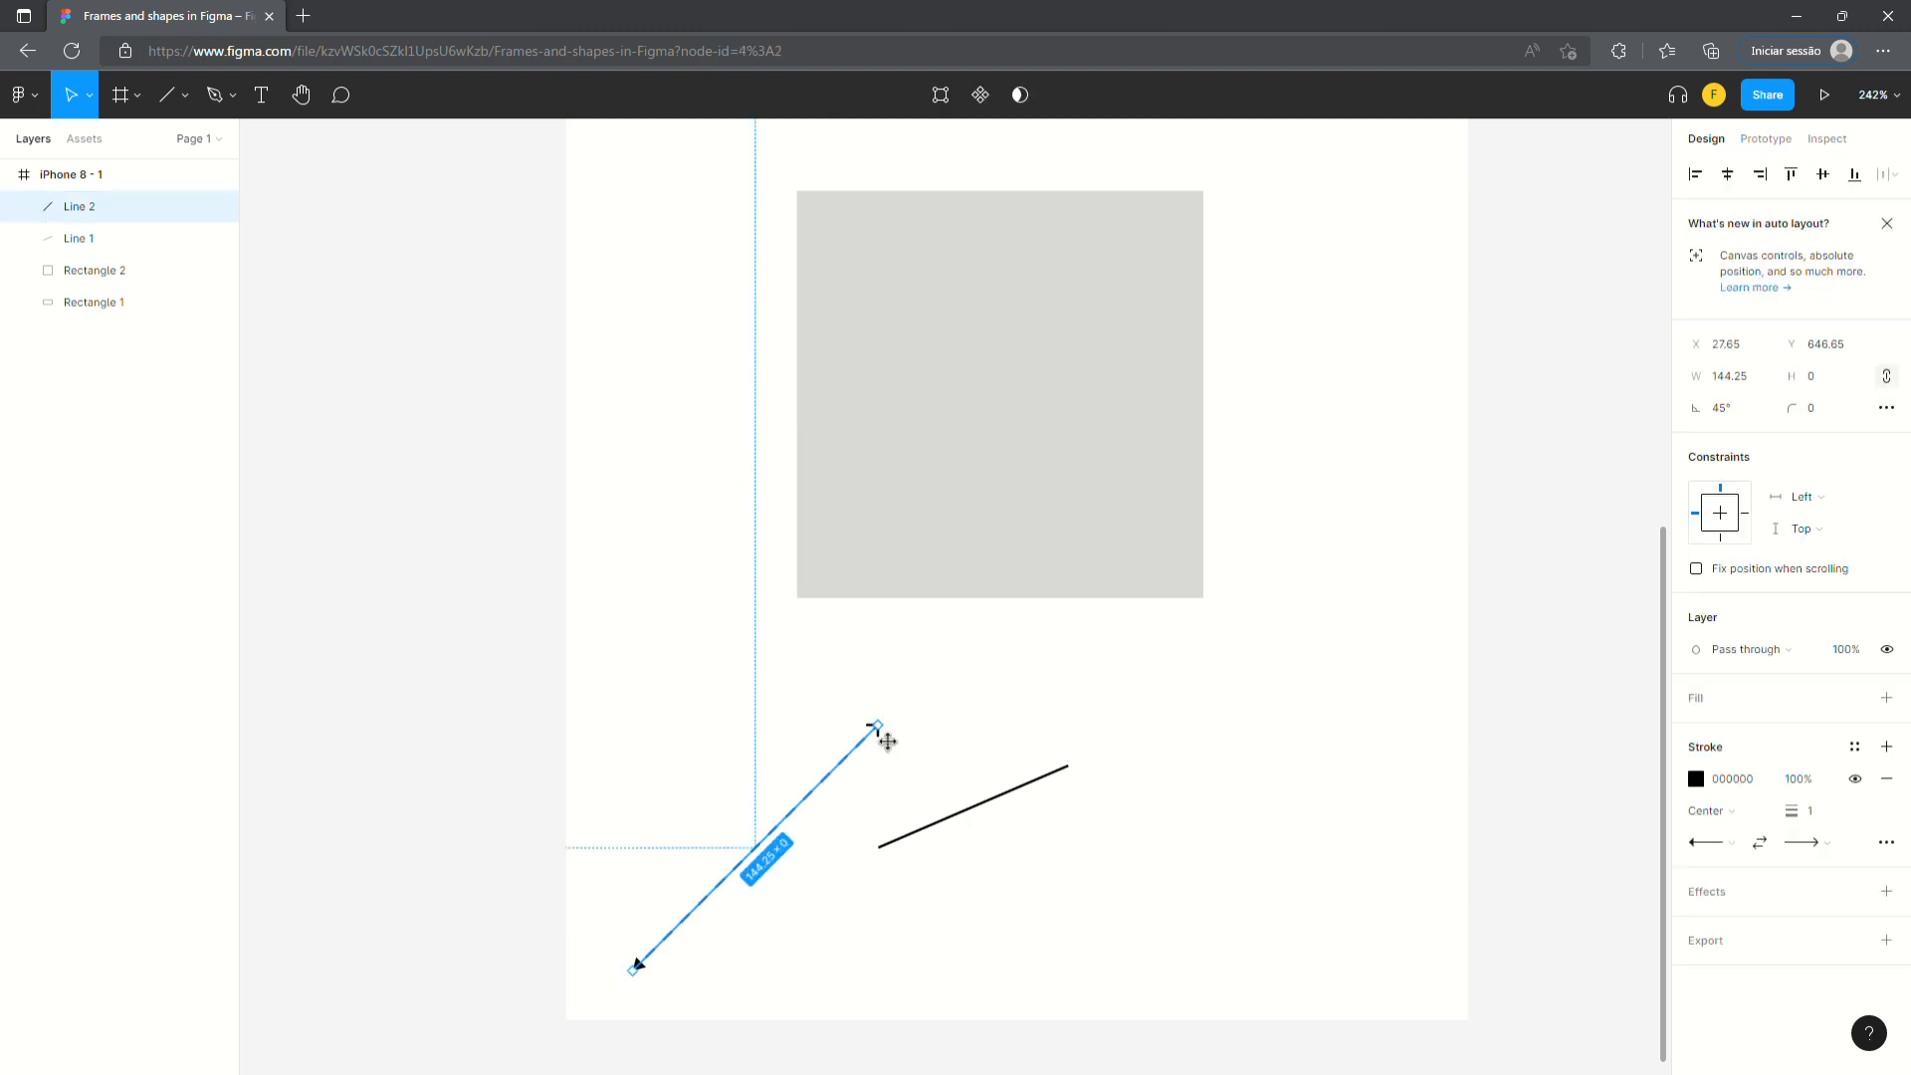
{"action": "left_click", "coordinate": [1827, 846]}
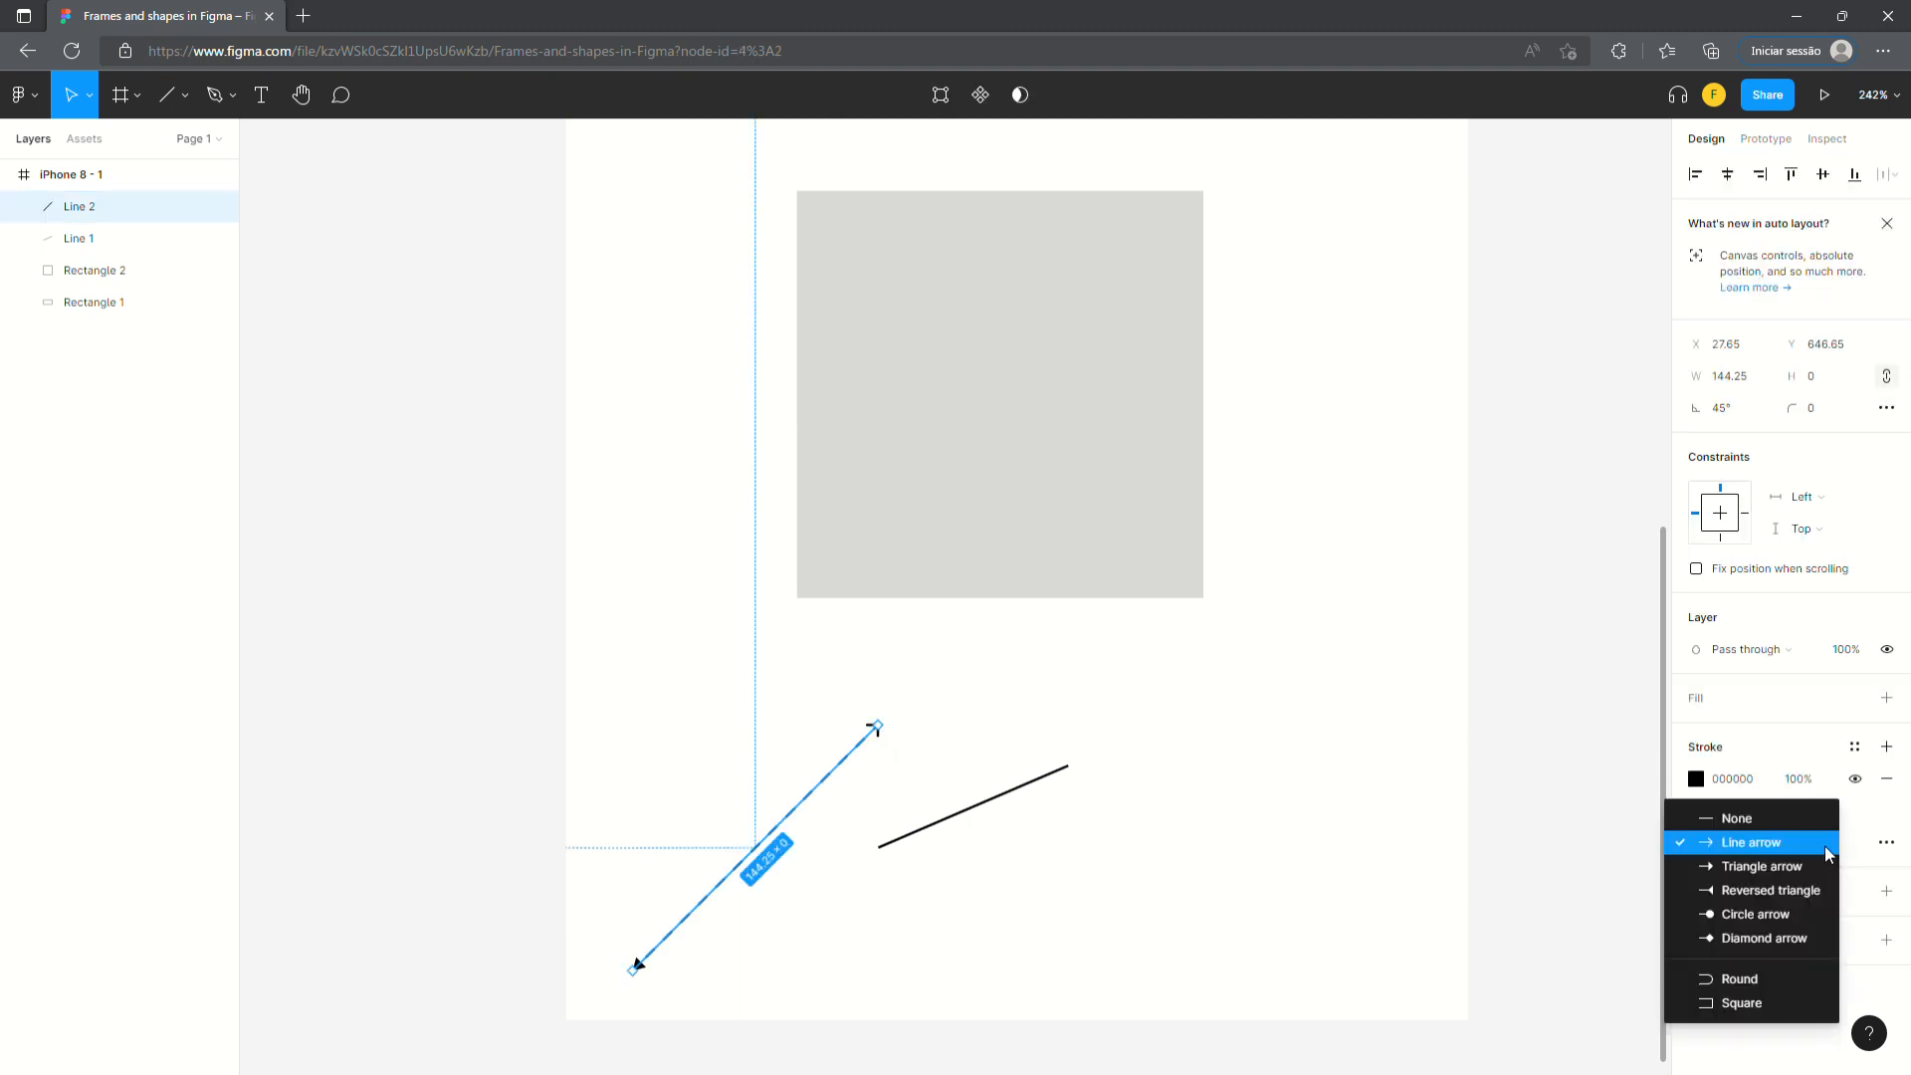
{"action": "left_click", "coordinate": [1780, 919]}
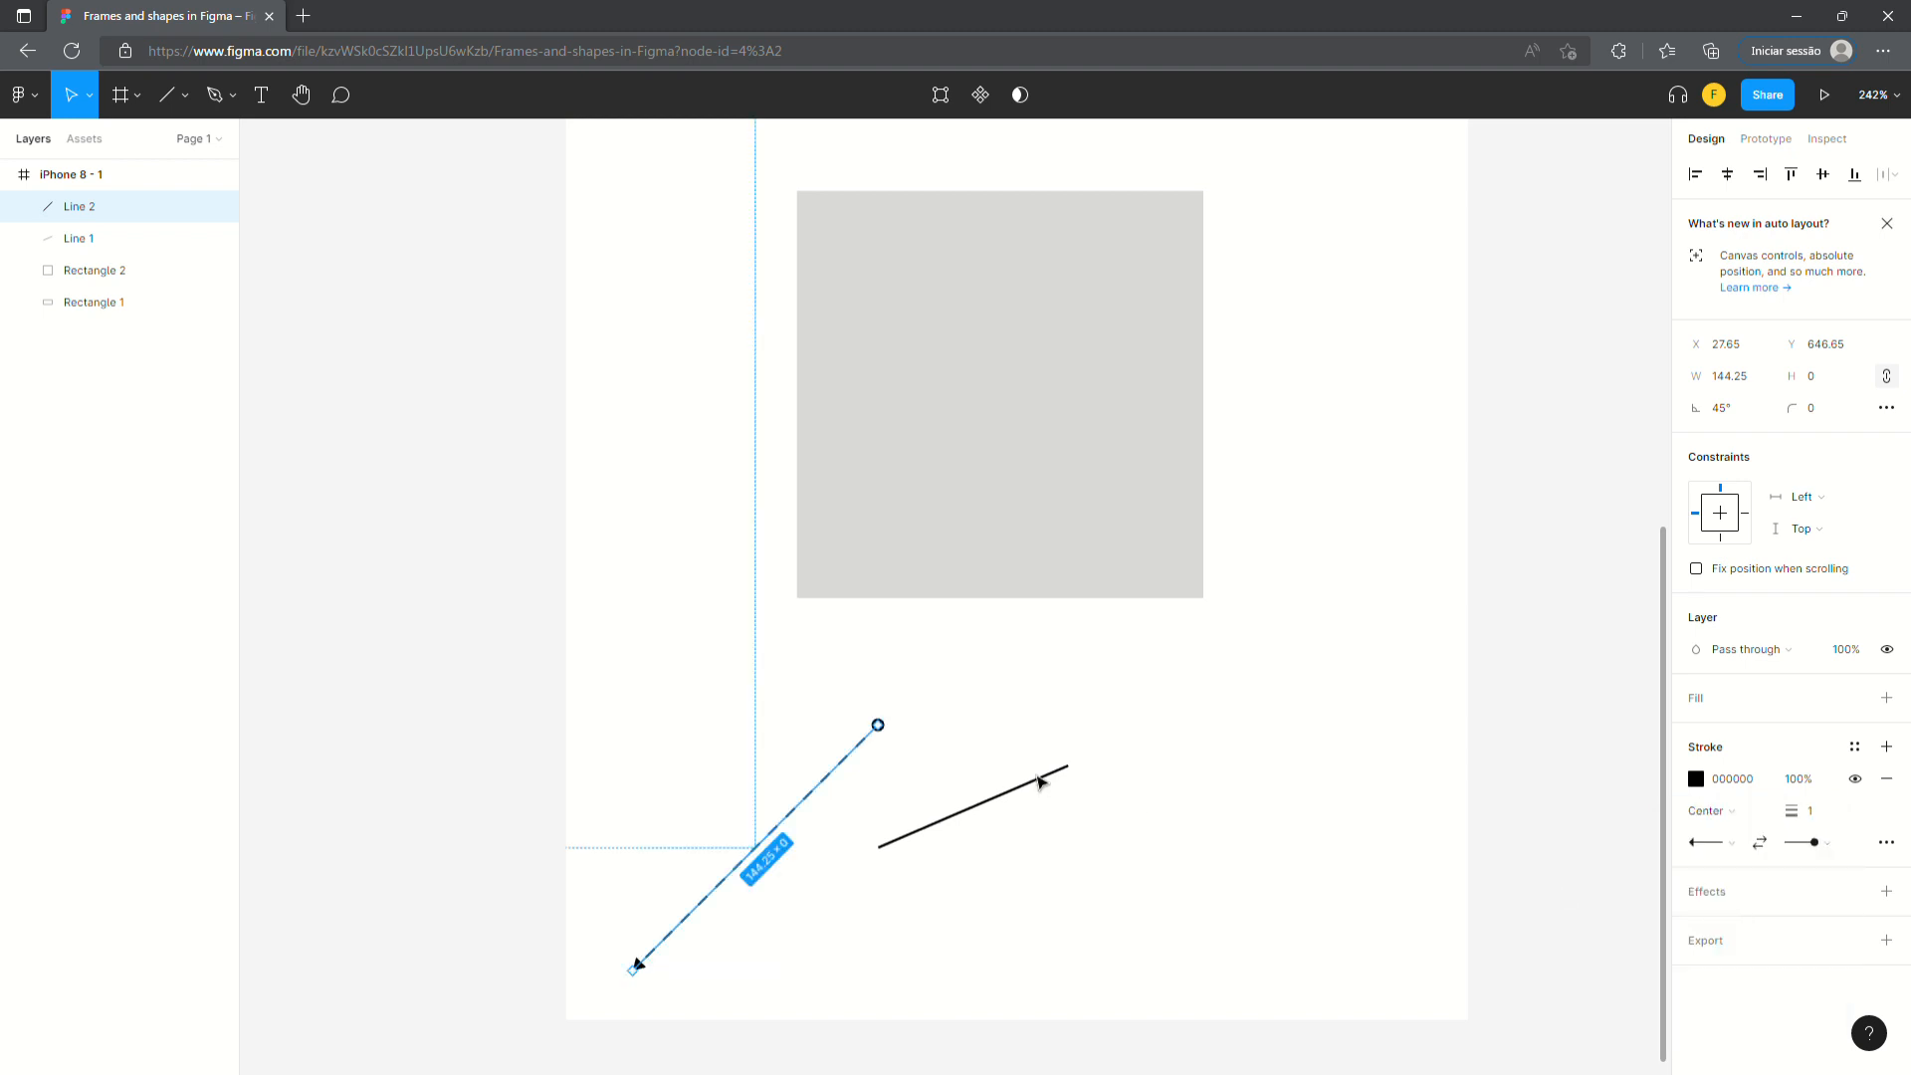
{"action": "left_click", "coordinate": [1363, 777]}
{"action": "left_click", "coordinate": [878, 737]}
- Draw a five-pointed star about 113 × 113 to the right of the two lines, at about X 229, Y 517
{"action": "left_click", "coordinate": [186, 96]}
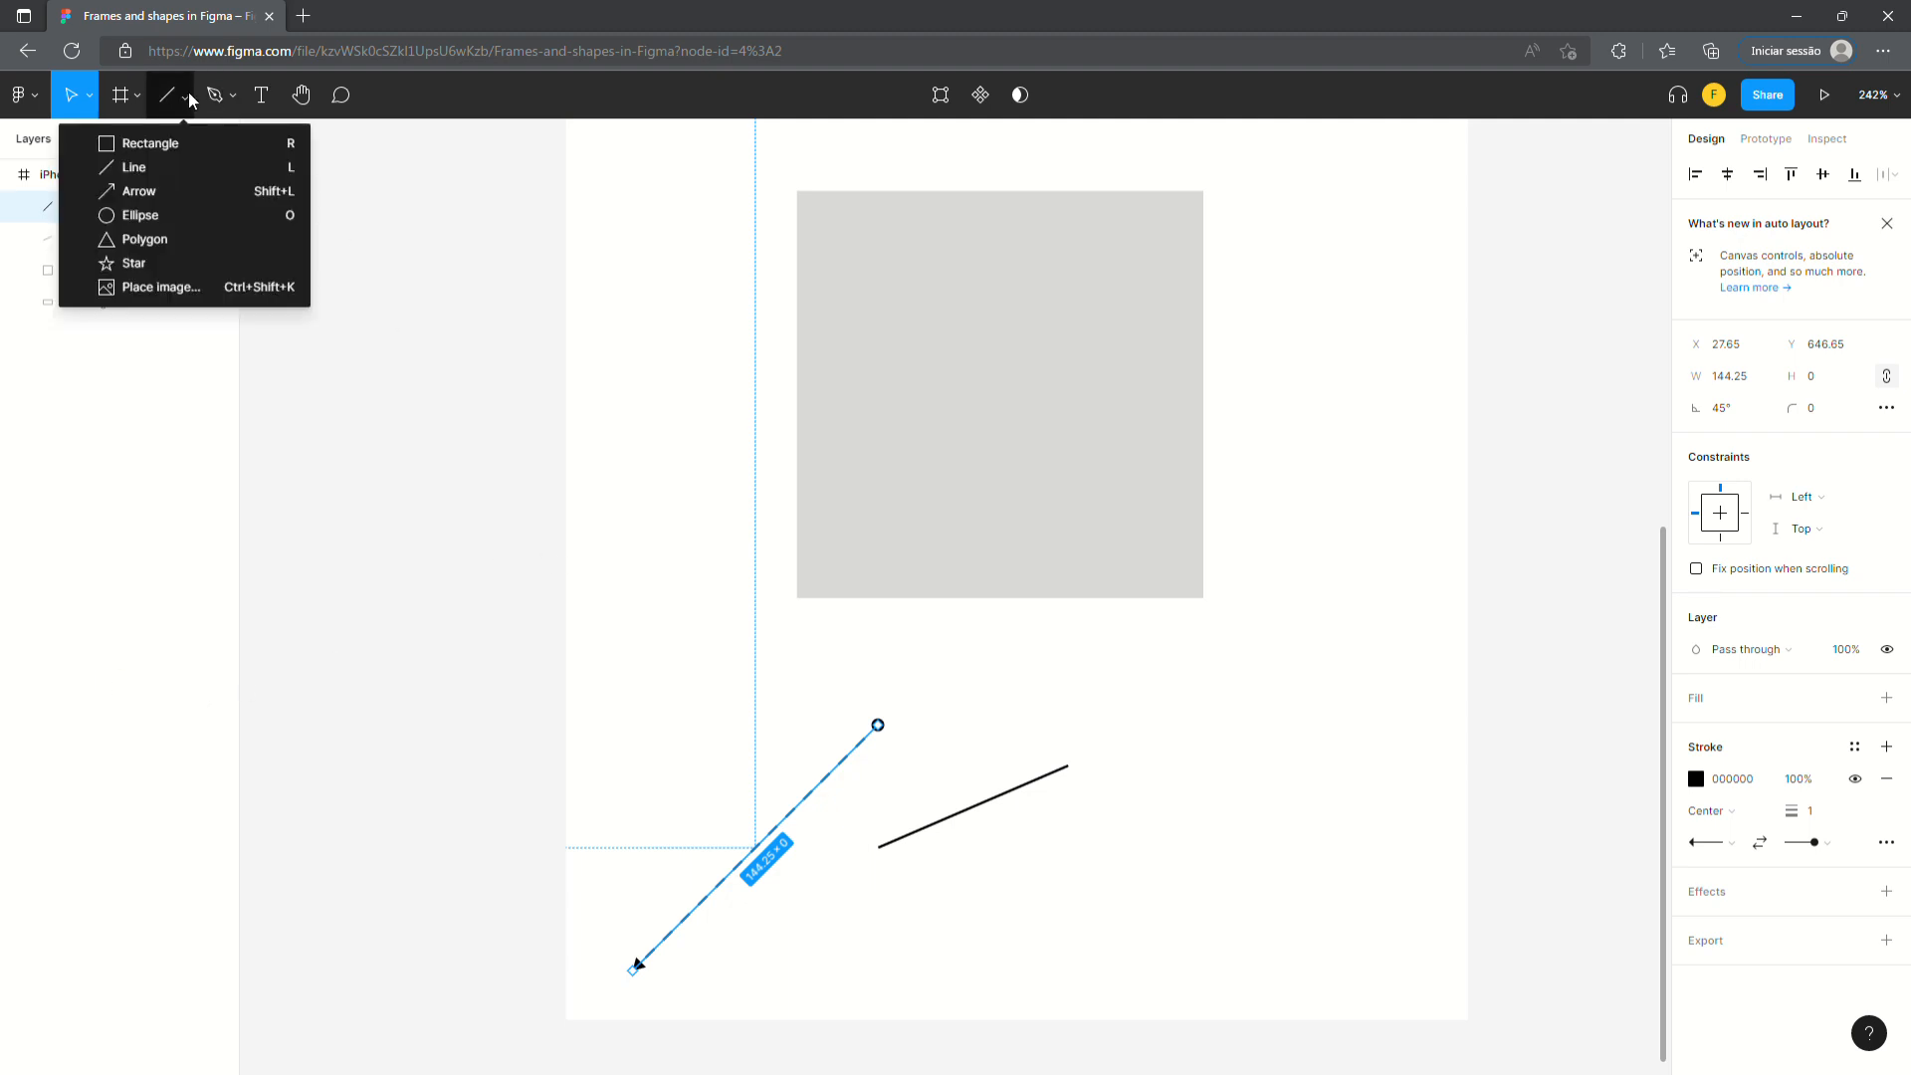
{"action": "left_click", "coordinate": [184, 264]}
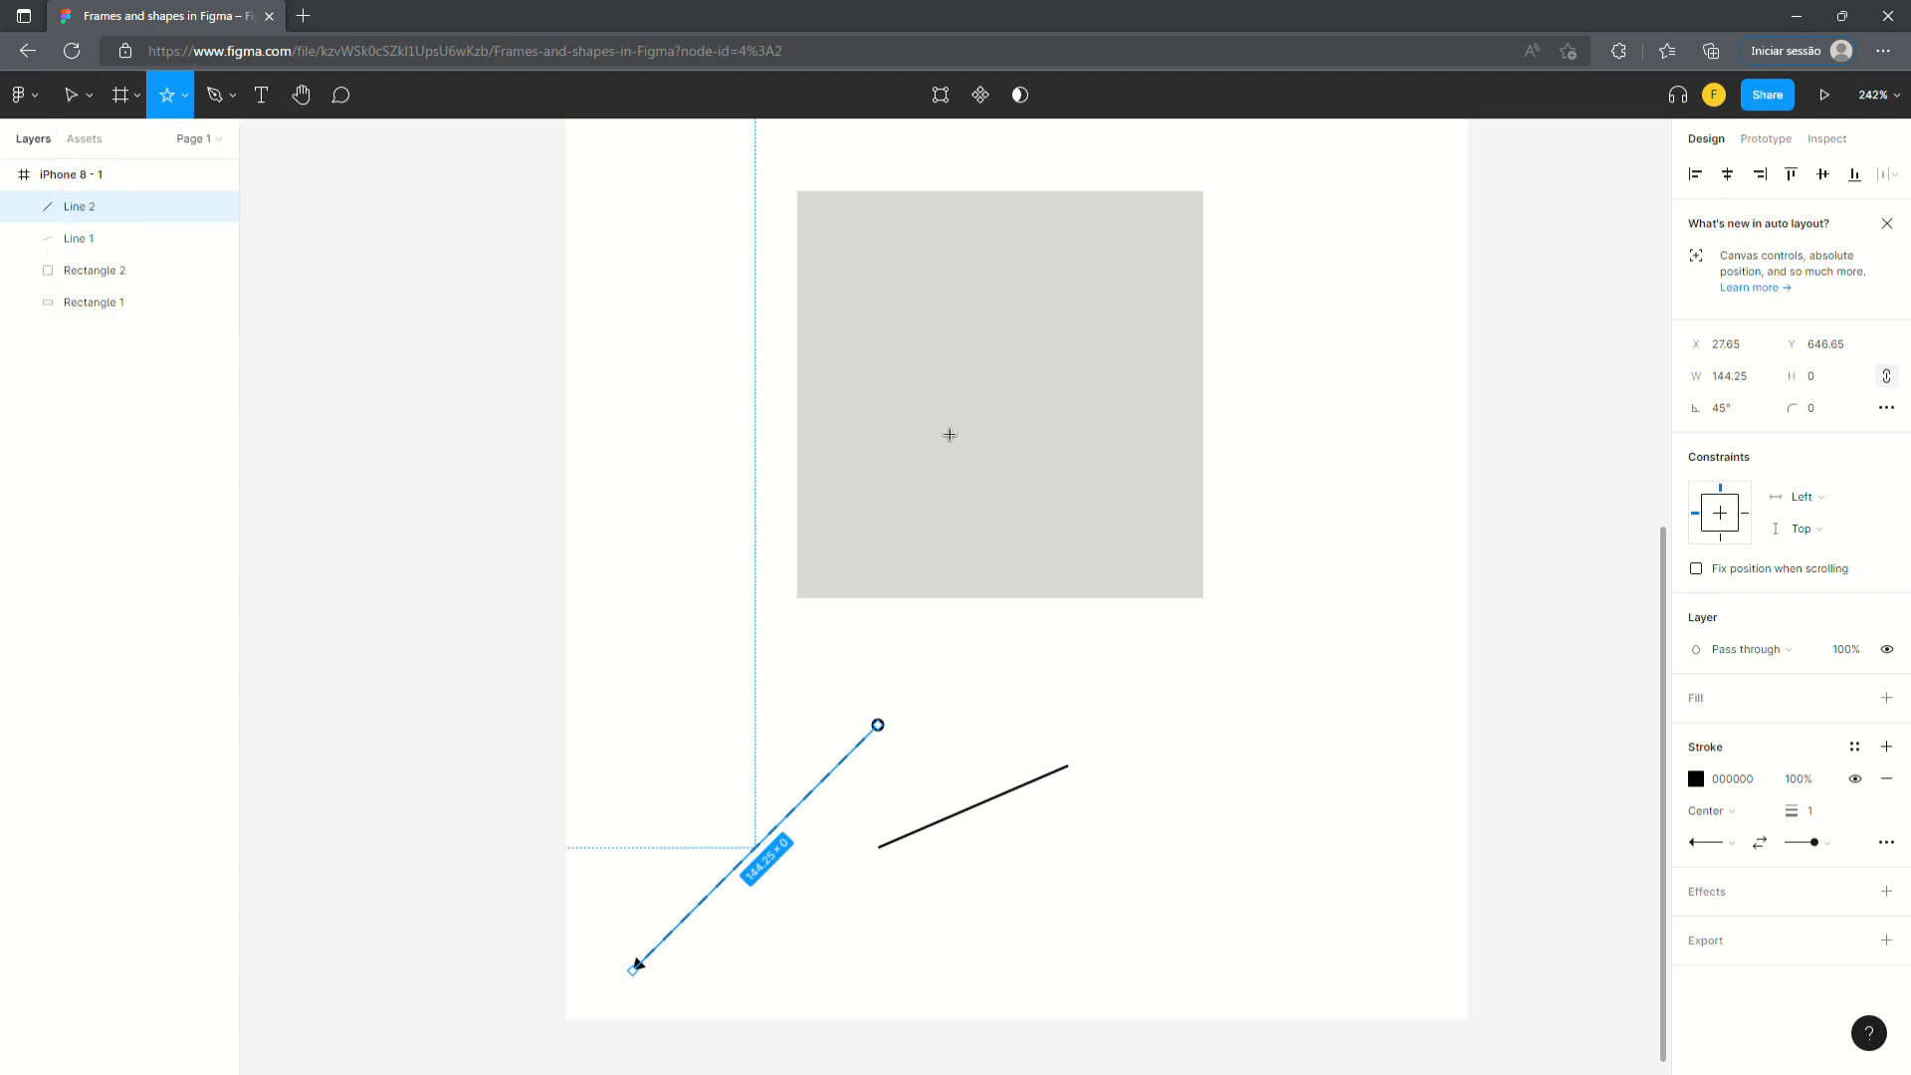
{"action": "left_click_drag", "start_coordinate": [884, 444], "coordinate": [1144, 731]}
{"action": "left_click_drag", "start_coordinate": [1020, 611], "coordinate": [1265, 822]}
{"action": "left_click", "coordinate": [1280, 823]}
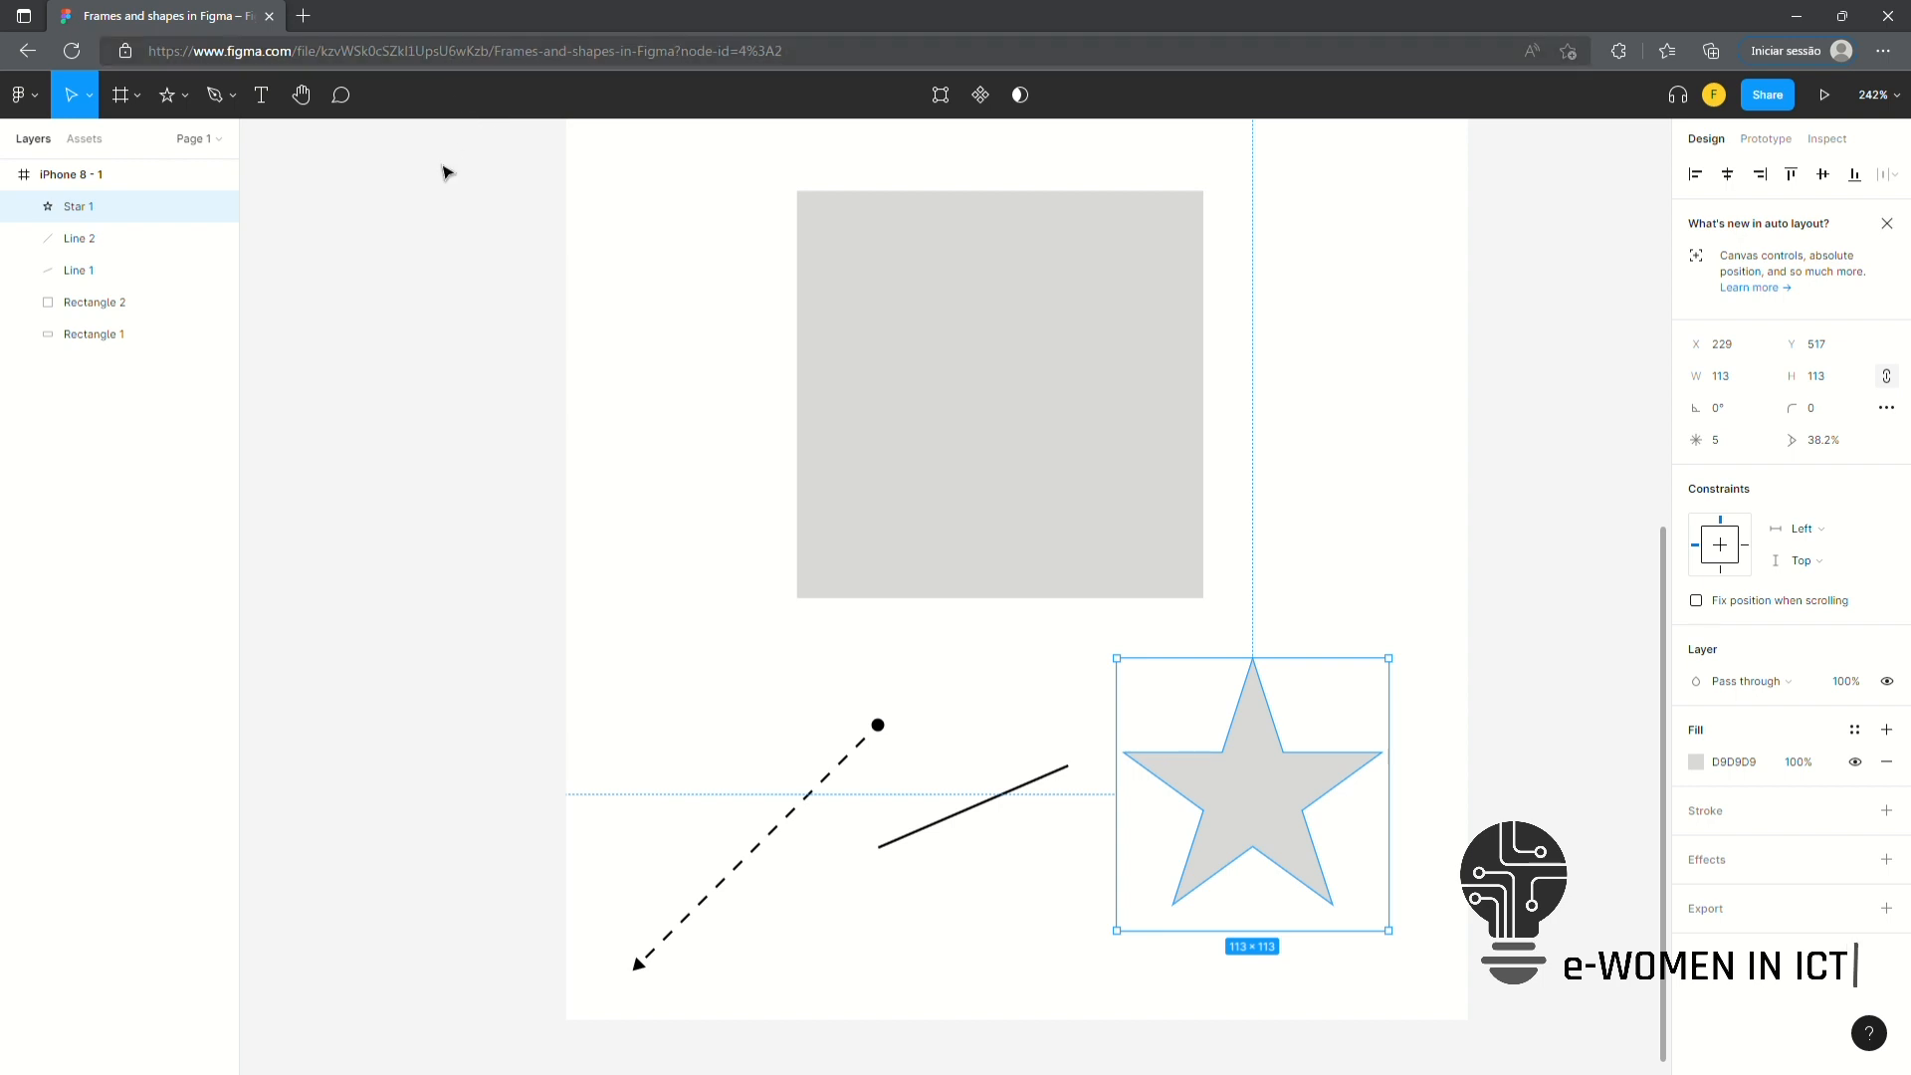
- Draw a tall ellipse about 60 × 147 to the left of the square, at about X 9, Y 394
{"action": "left_click", "coordinate": [169, 96]}
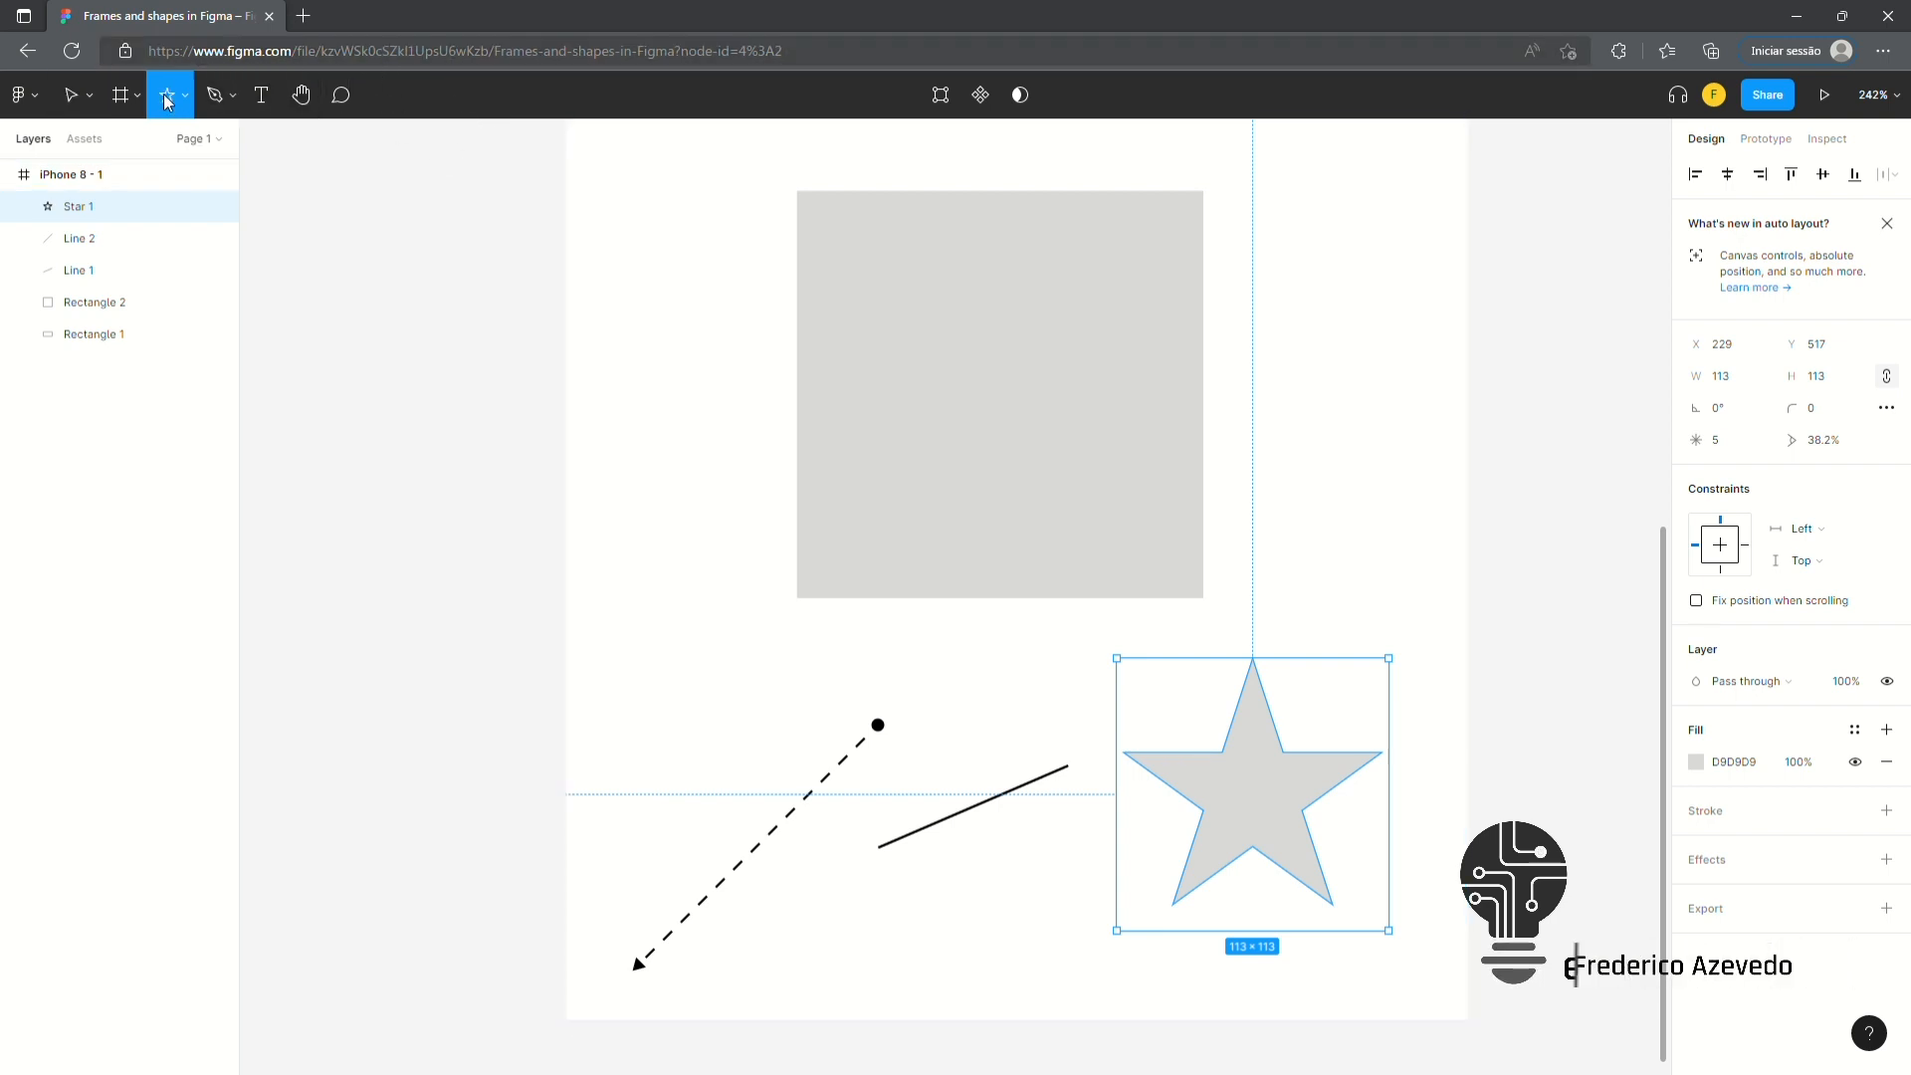
{"action": "left_click", "coordinate": [184, 96]}
{"action": "left_click", "coordinate": [139, 213]}
{"action": "mouse_move", "coordinate": [660, 430]}
{"action": "left_mouse_down"}
{"action": "mouse_move", "coordinate": [756, 538]}
{"action": "mouse_move", "coordinate": [702, 450]}
{"action": "mouse_move", "coordinate": [792, 575]}
{"action": "mouse_move", "coordinate": [677, 468]}
{"action": "mouse_move", "coordinate": [713, 642]}
{"action": "left_mouse_up"}
{"action": "left_click_drag", "start_coordinate": [733, 718], "coordinate": [748, 728]}
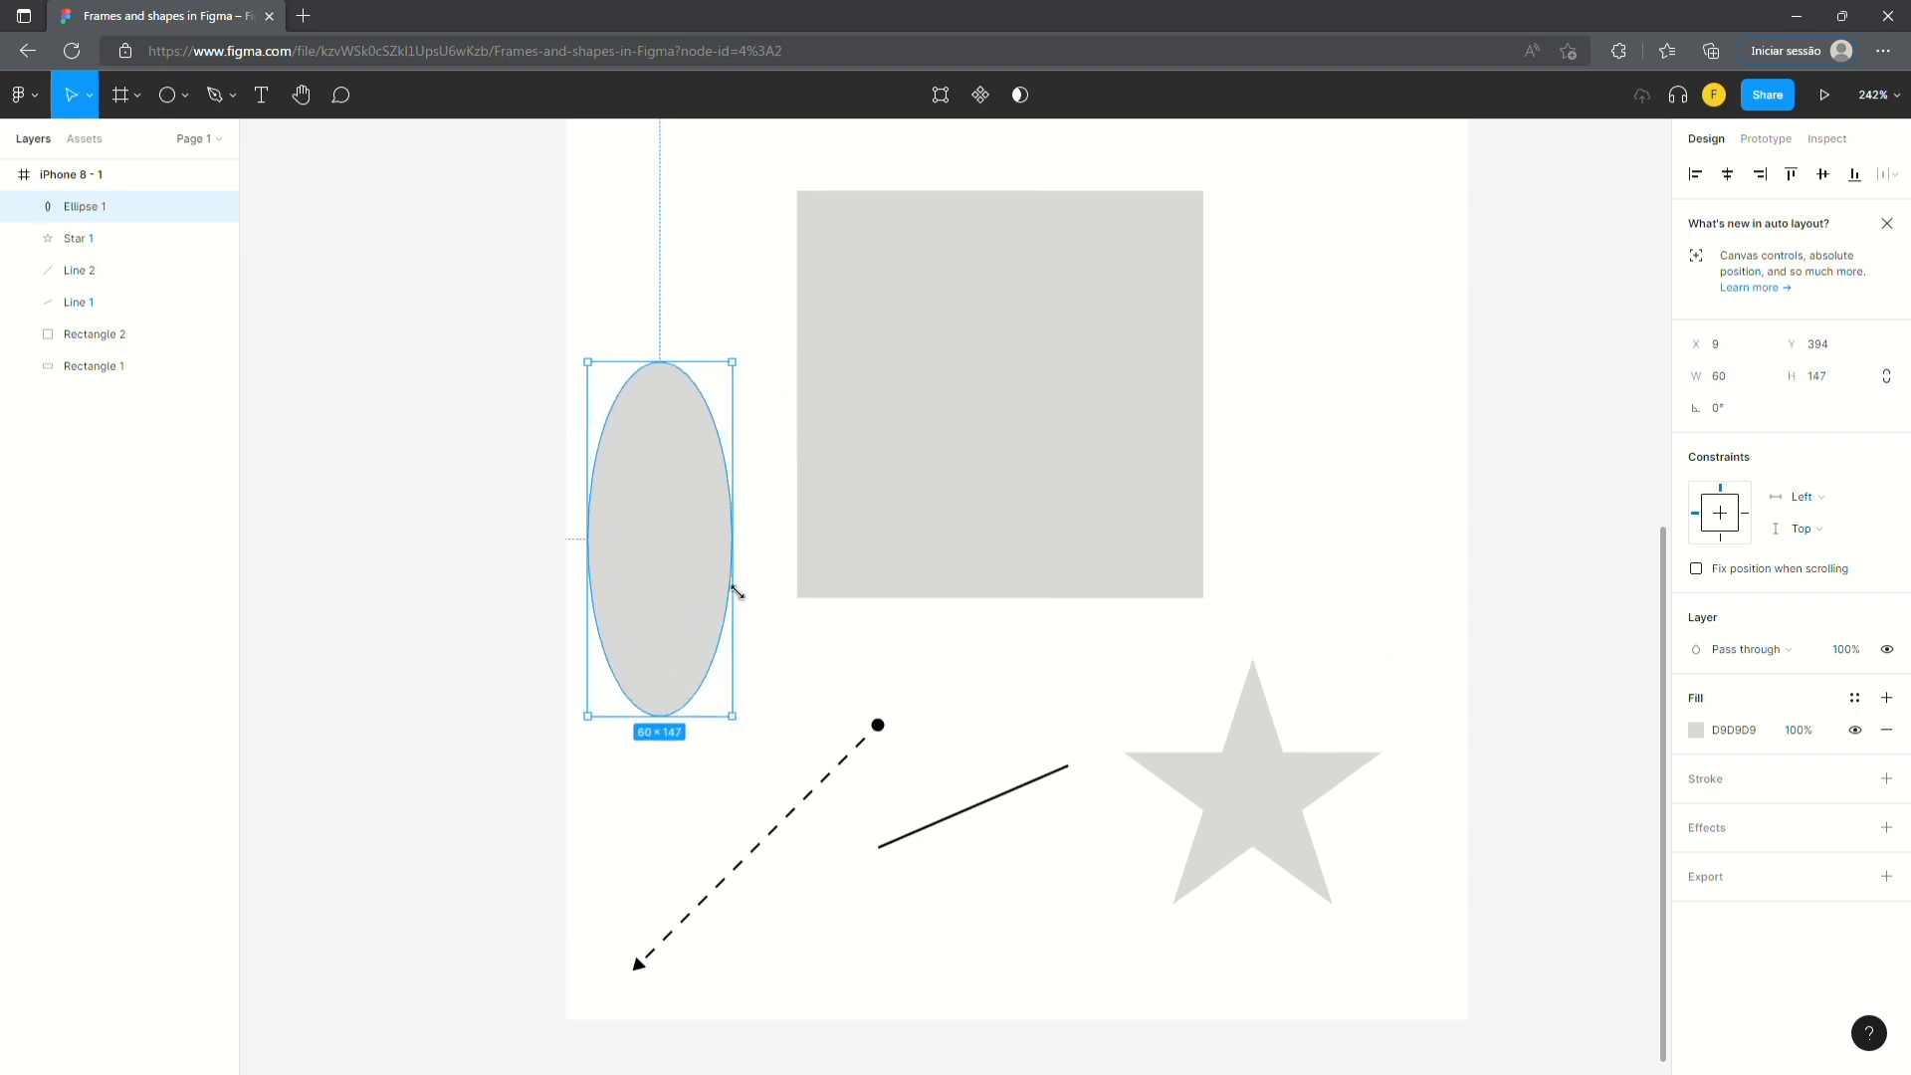
- Add a 100 × 100 circle above the ellipse, move it to about X -2, Y 286, and finish editing it
{"action": "left_click", "coordinate": [169, 96]}
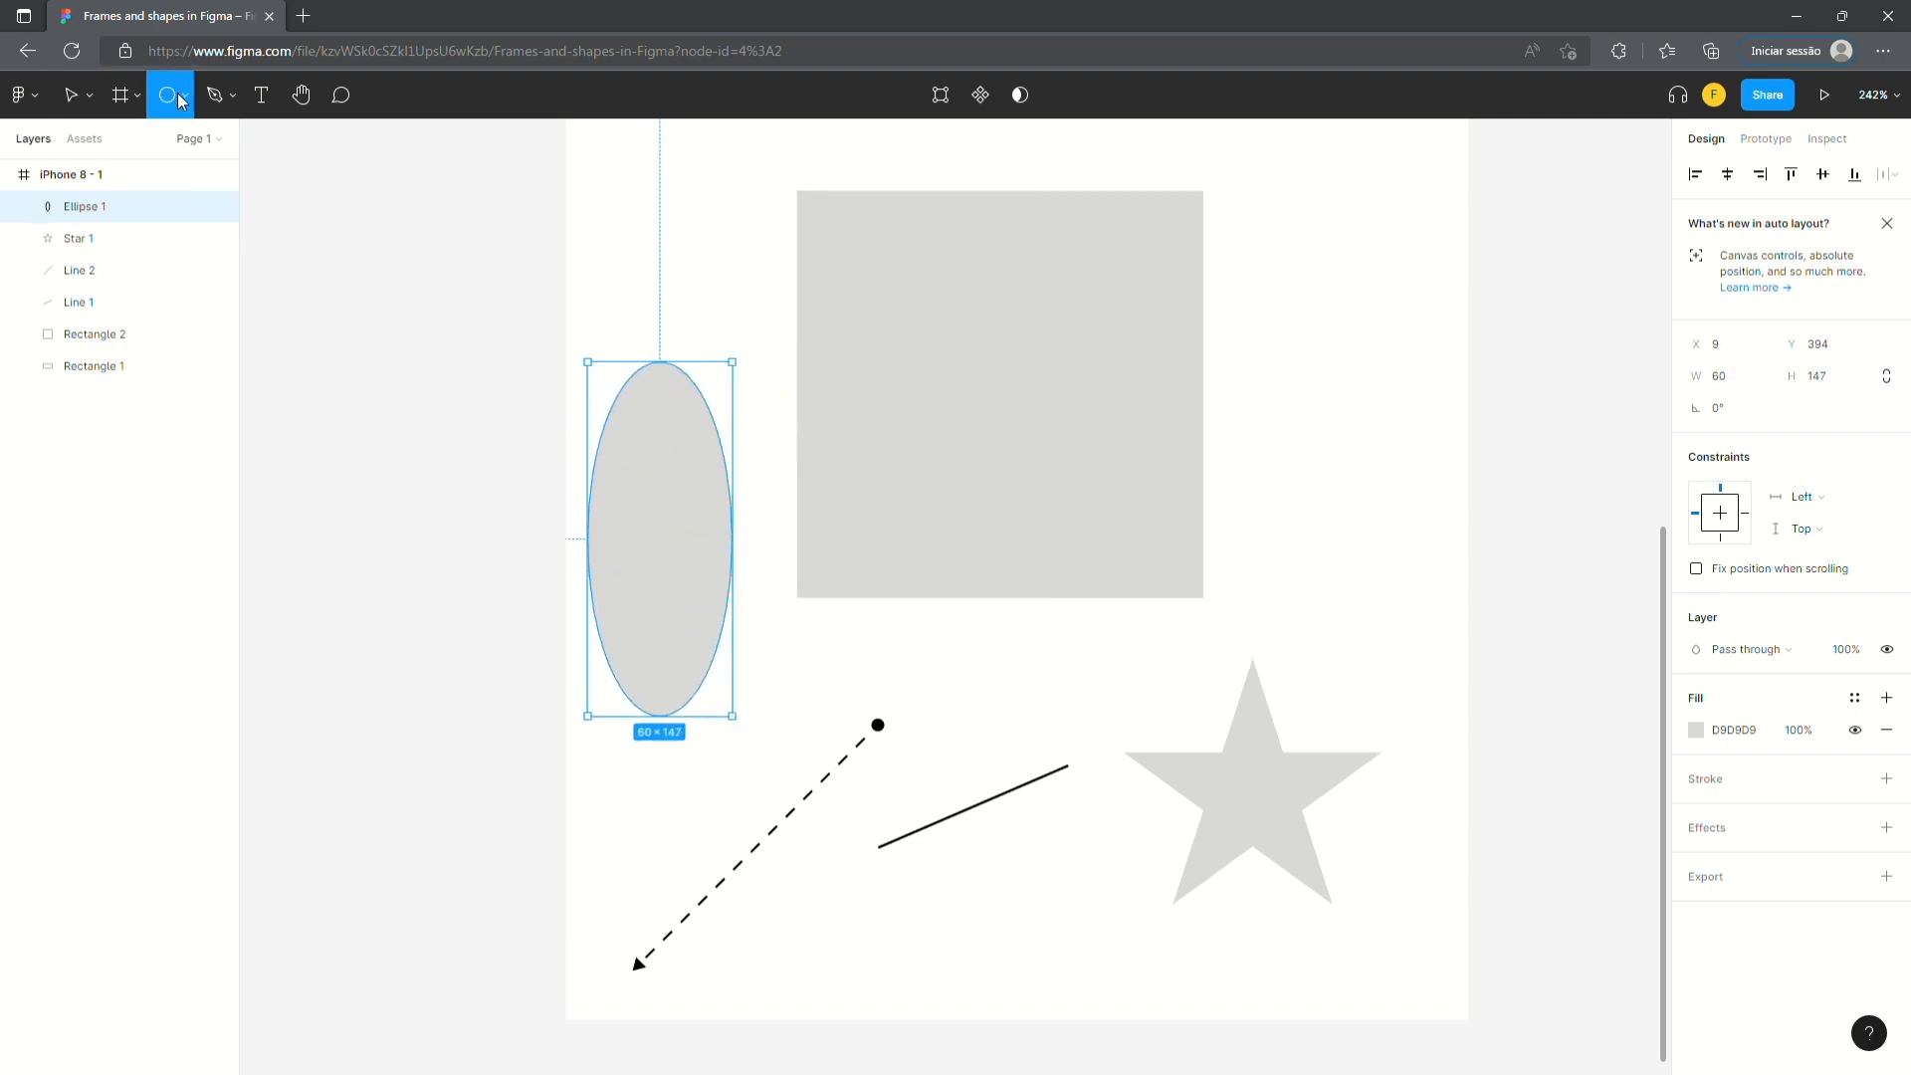
{"action": "left_click", "coordinate": [183, 105]}
{"action": "left_click", "coordinate": [181, 217]}
{"action": "double_click", "coordinate": [655, 225]}
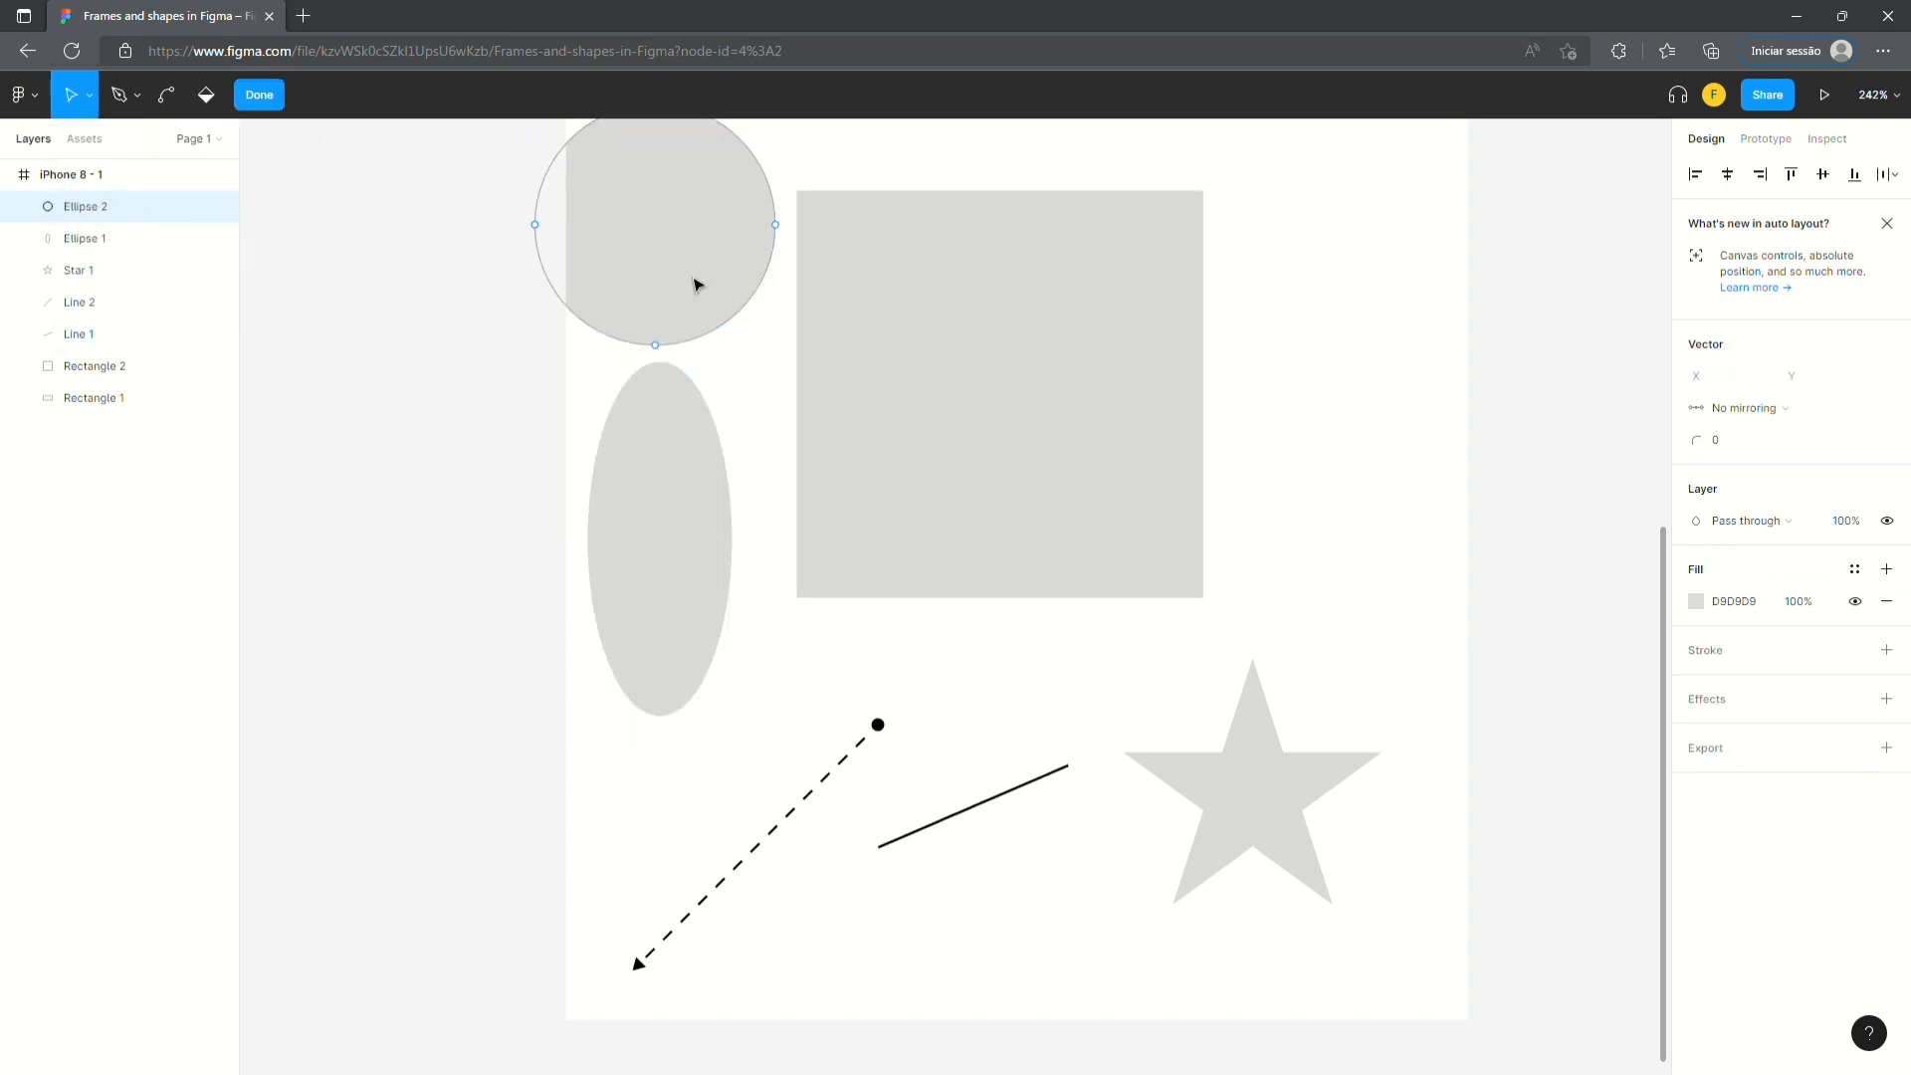
{"action": "mouse_move", "coordinate": [670, 248]}
{"action": "left_mouse_down"}
{"action": "mouse_move", "coordinate": [734, 255]}
{"action": "mouse_move", "coordinate": [689, 242]}
{"action": "left_mouse_up"}
{"action": "left_click_drag", "start_coordinate": [924, 327], "coordinate": [1073, 335]}
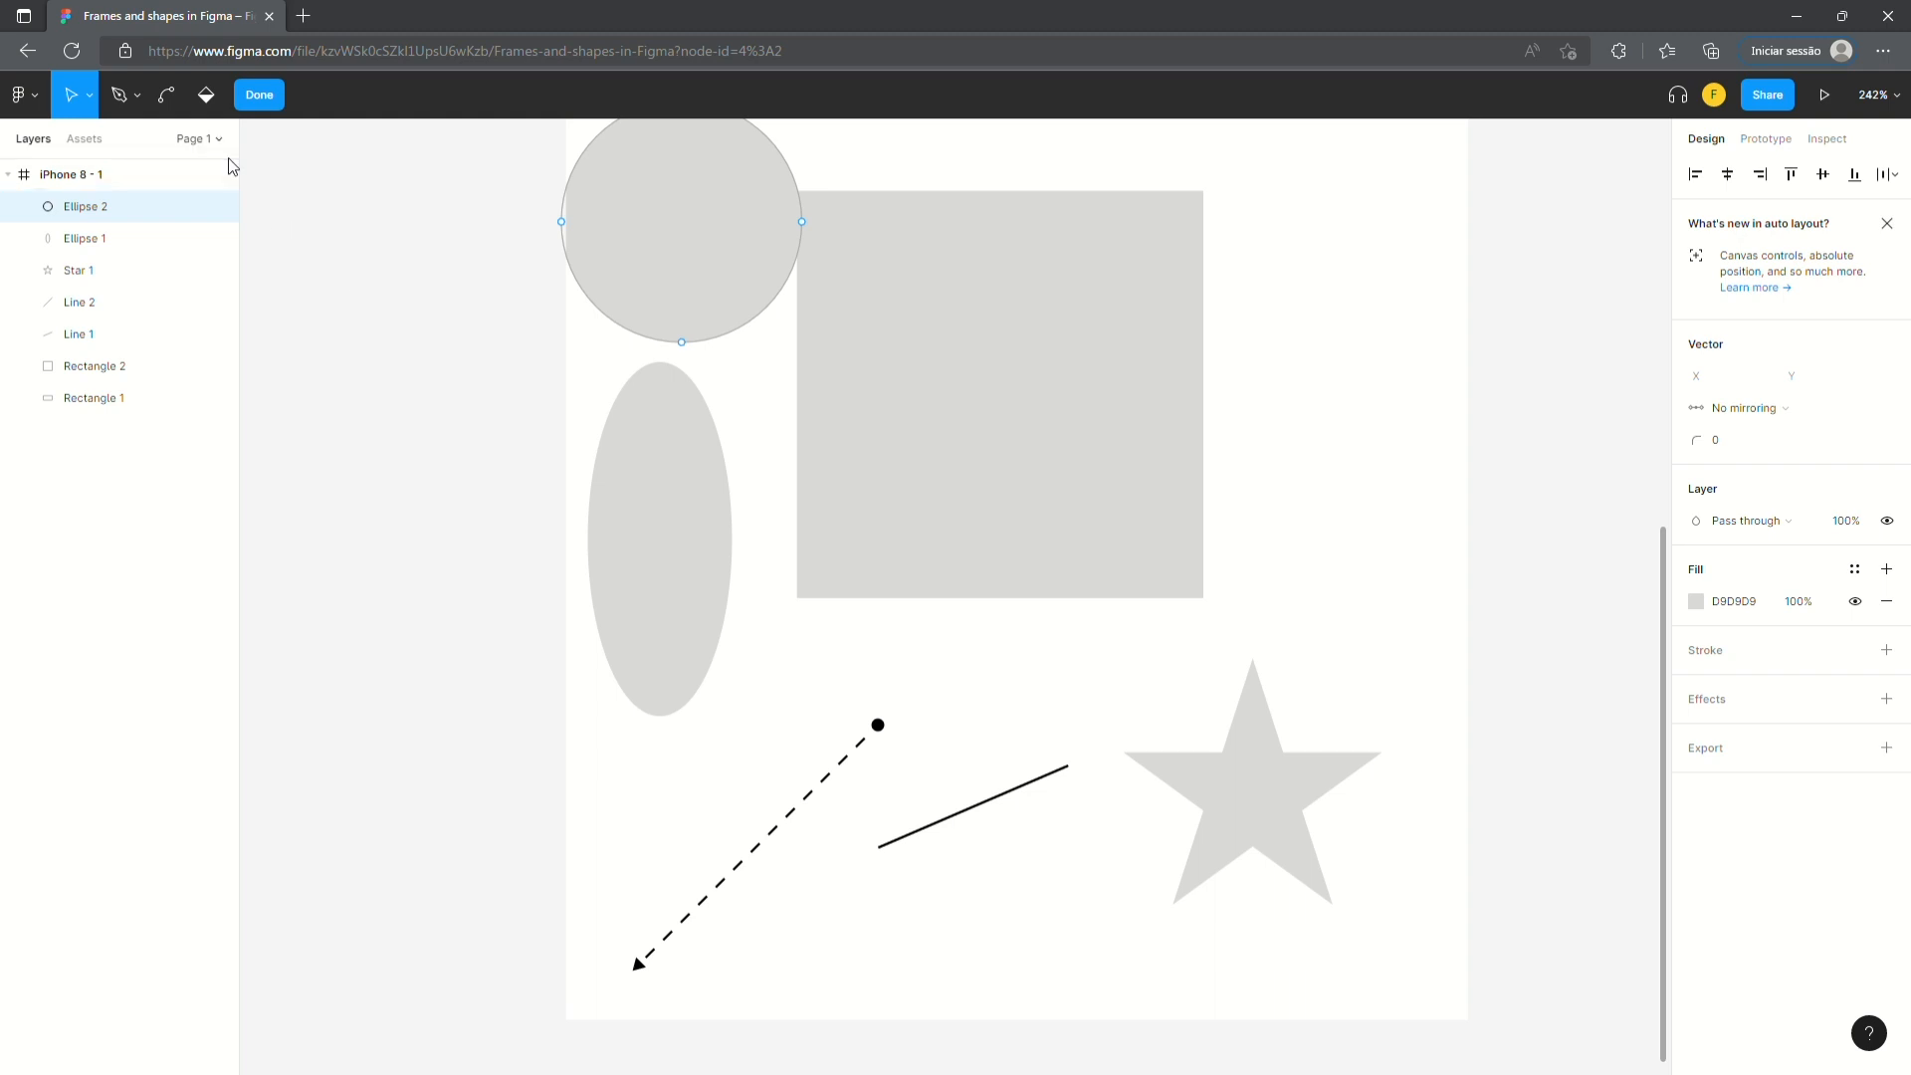
{"action": "left_click", "coordinate": [258, 94]}
- Draw a triangle with the Polygon tool, about 161 × 161, below the square at about X 75, Y 501
{"action": "left_click", "coordinate": [167, 95]}
{"action": "left_click", "coordinate": [184, 97]}
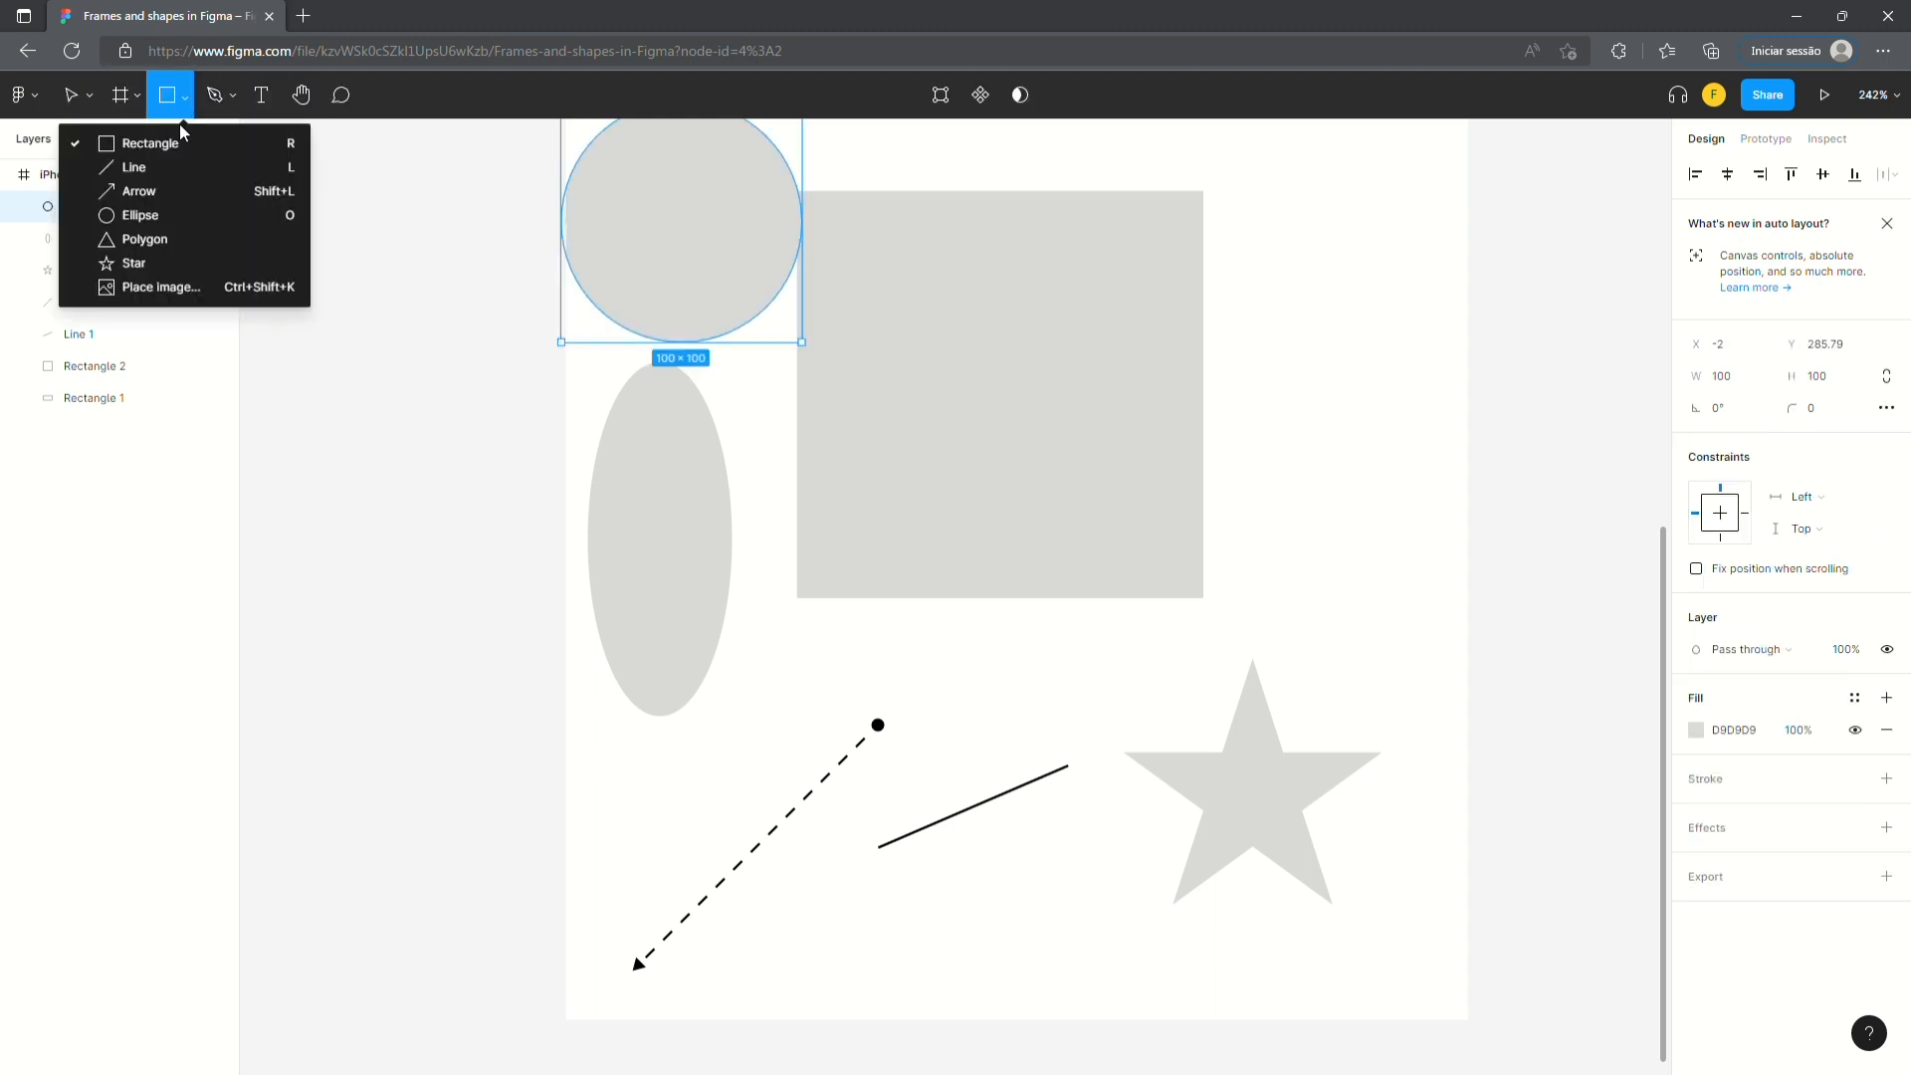
{"action": "left_click", "coordinate": [144, 239]}
{"action": "left_click_drag", "start_coordinate": [800, 683], "coordinate": [1138, 987]}
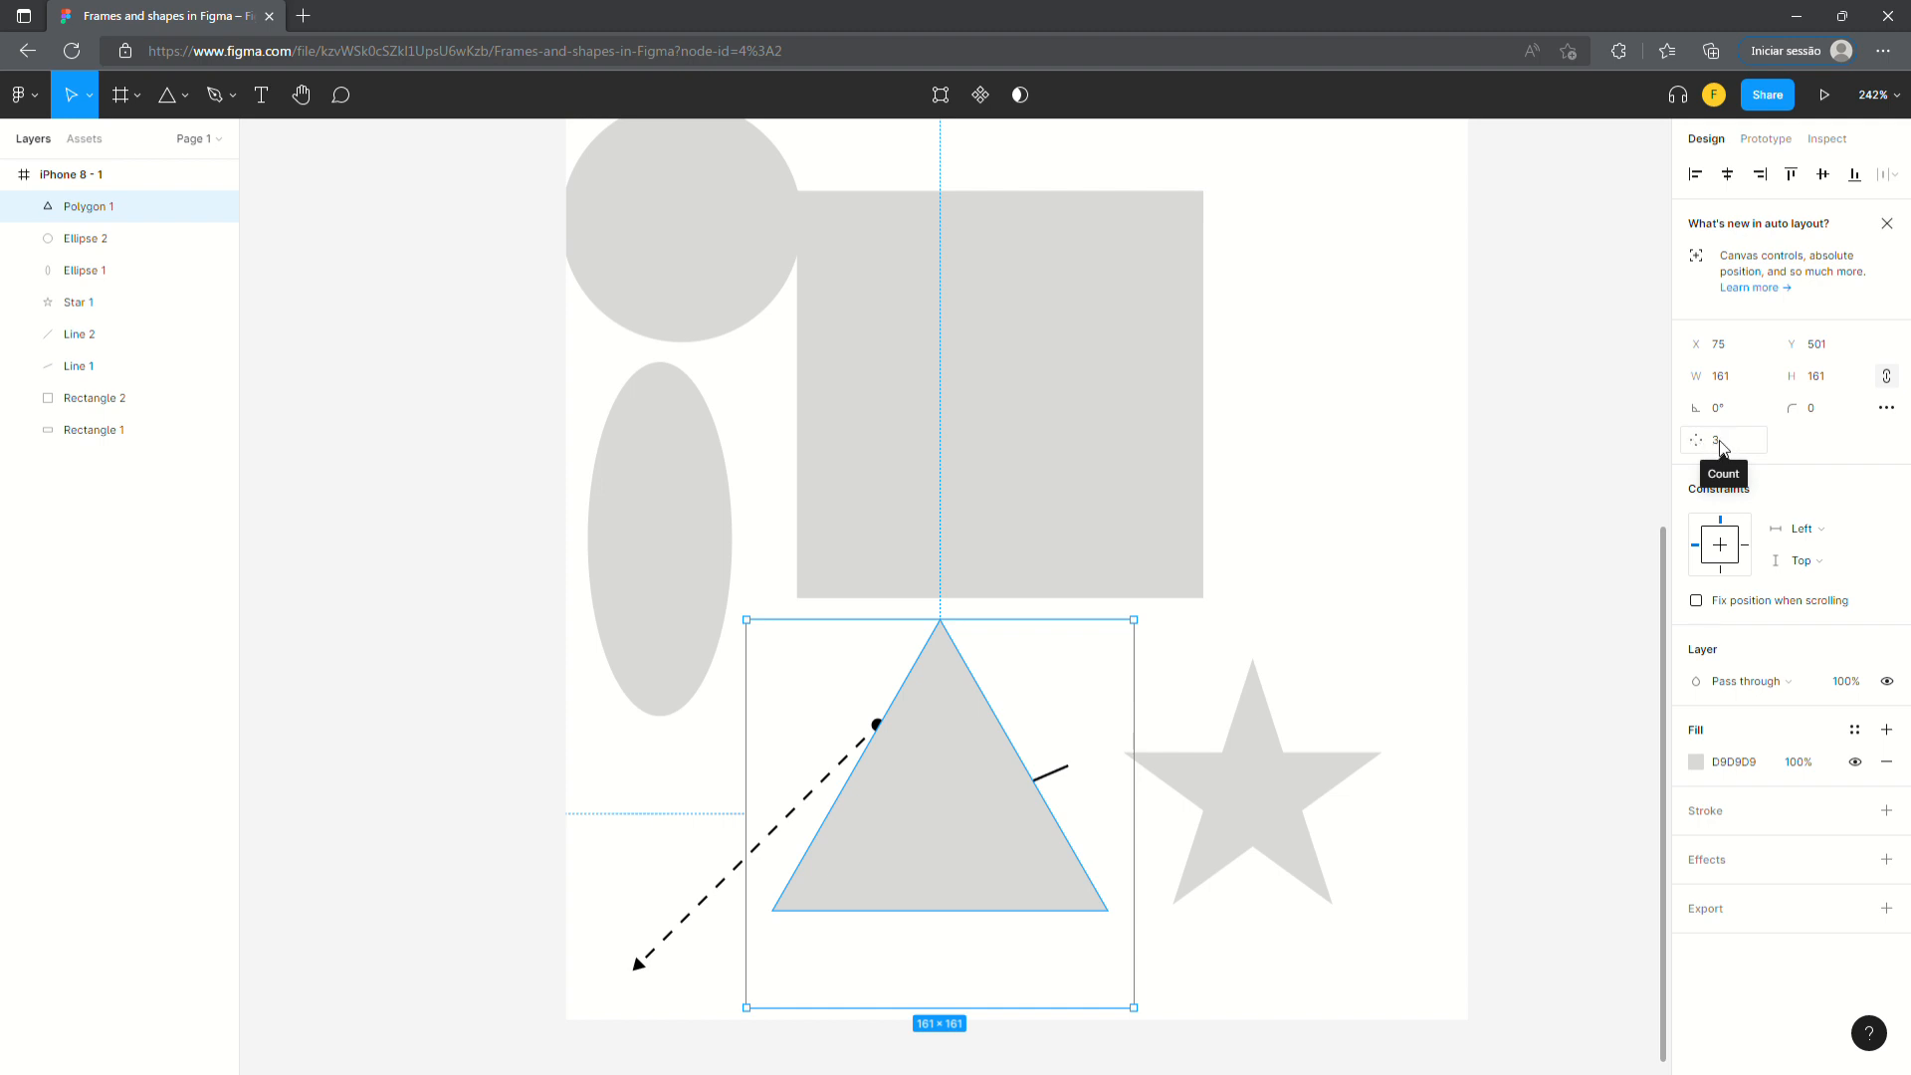
- Set the polygon's corner count to 5 and move it right to about X 107, Y 498
{"action": "left_click", "coordinate": [1698, 441]}
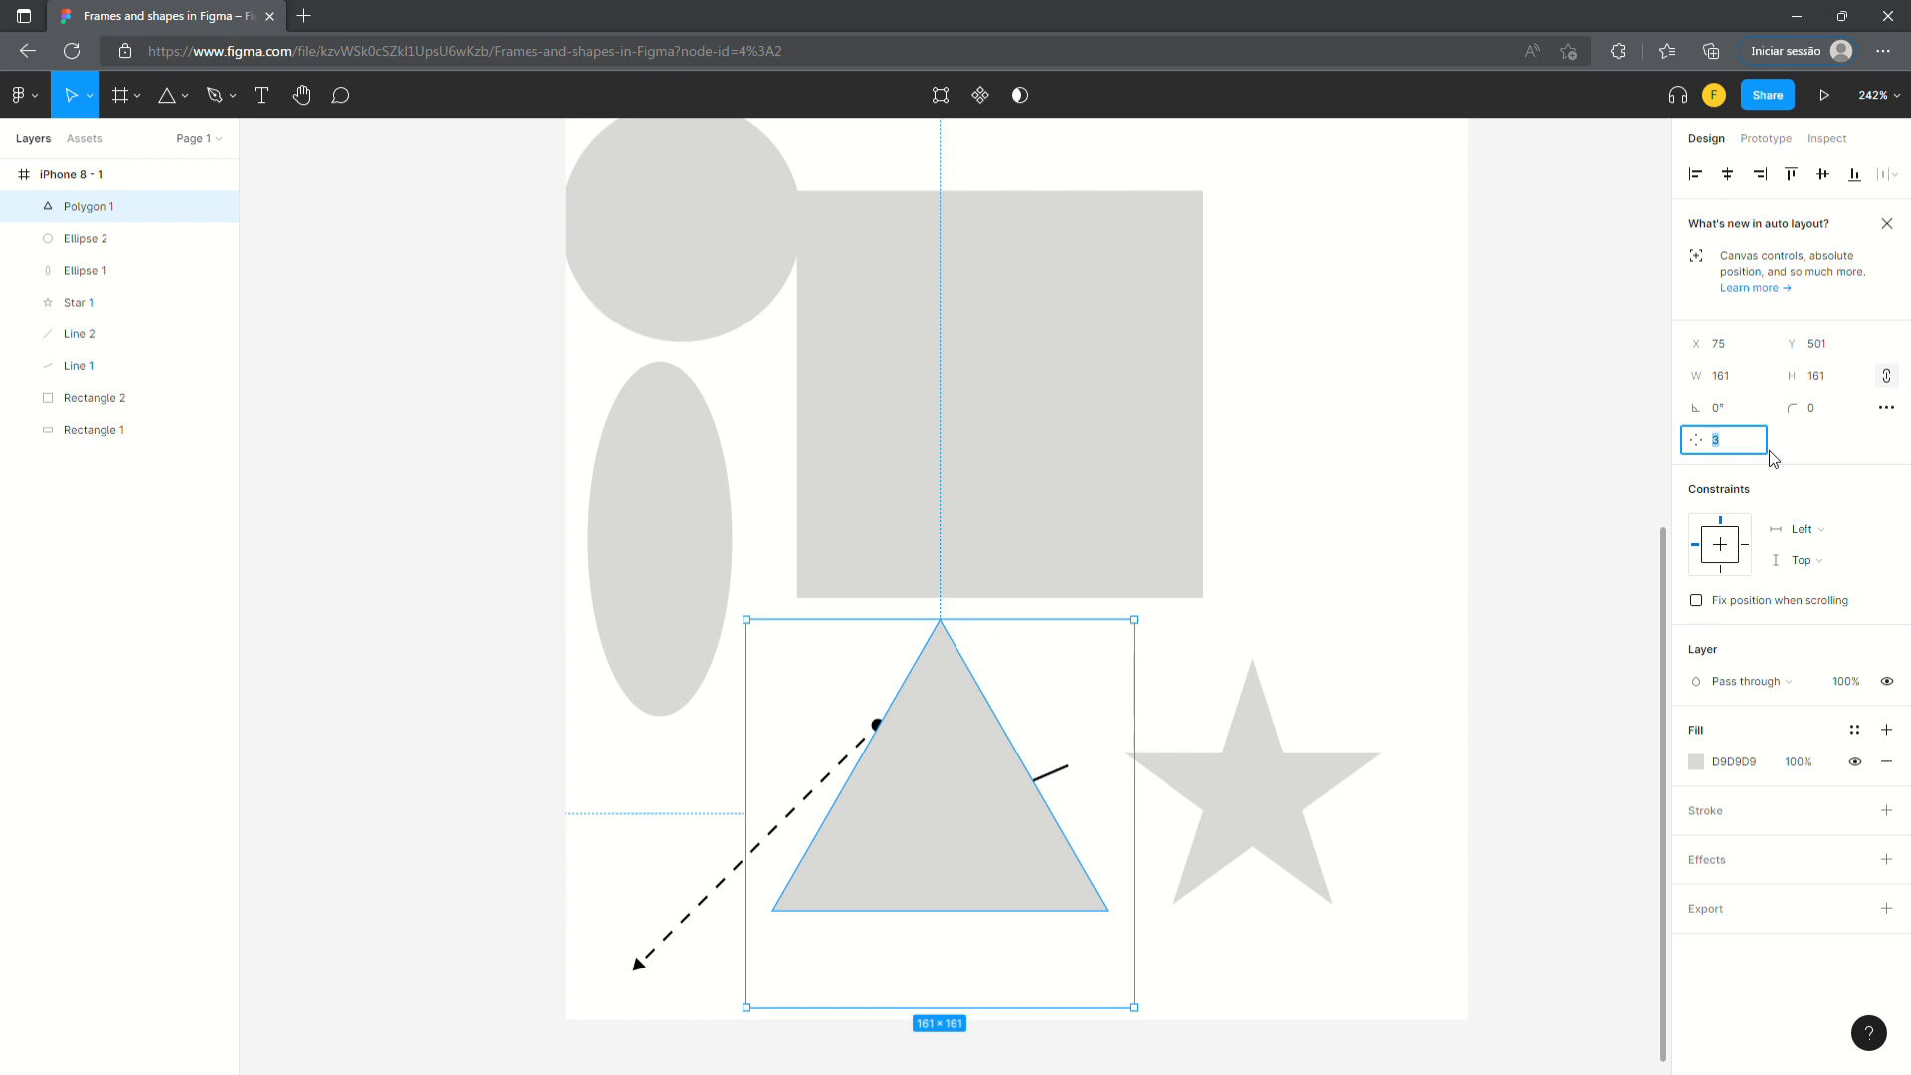
{"action": "key", "text": "Return"}
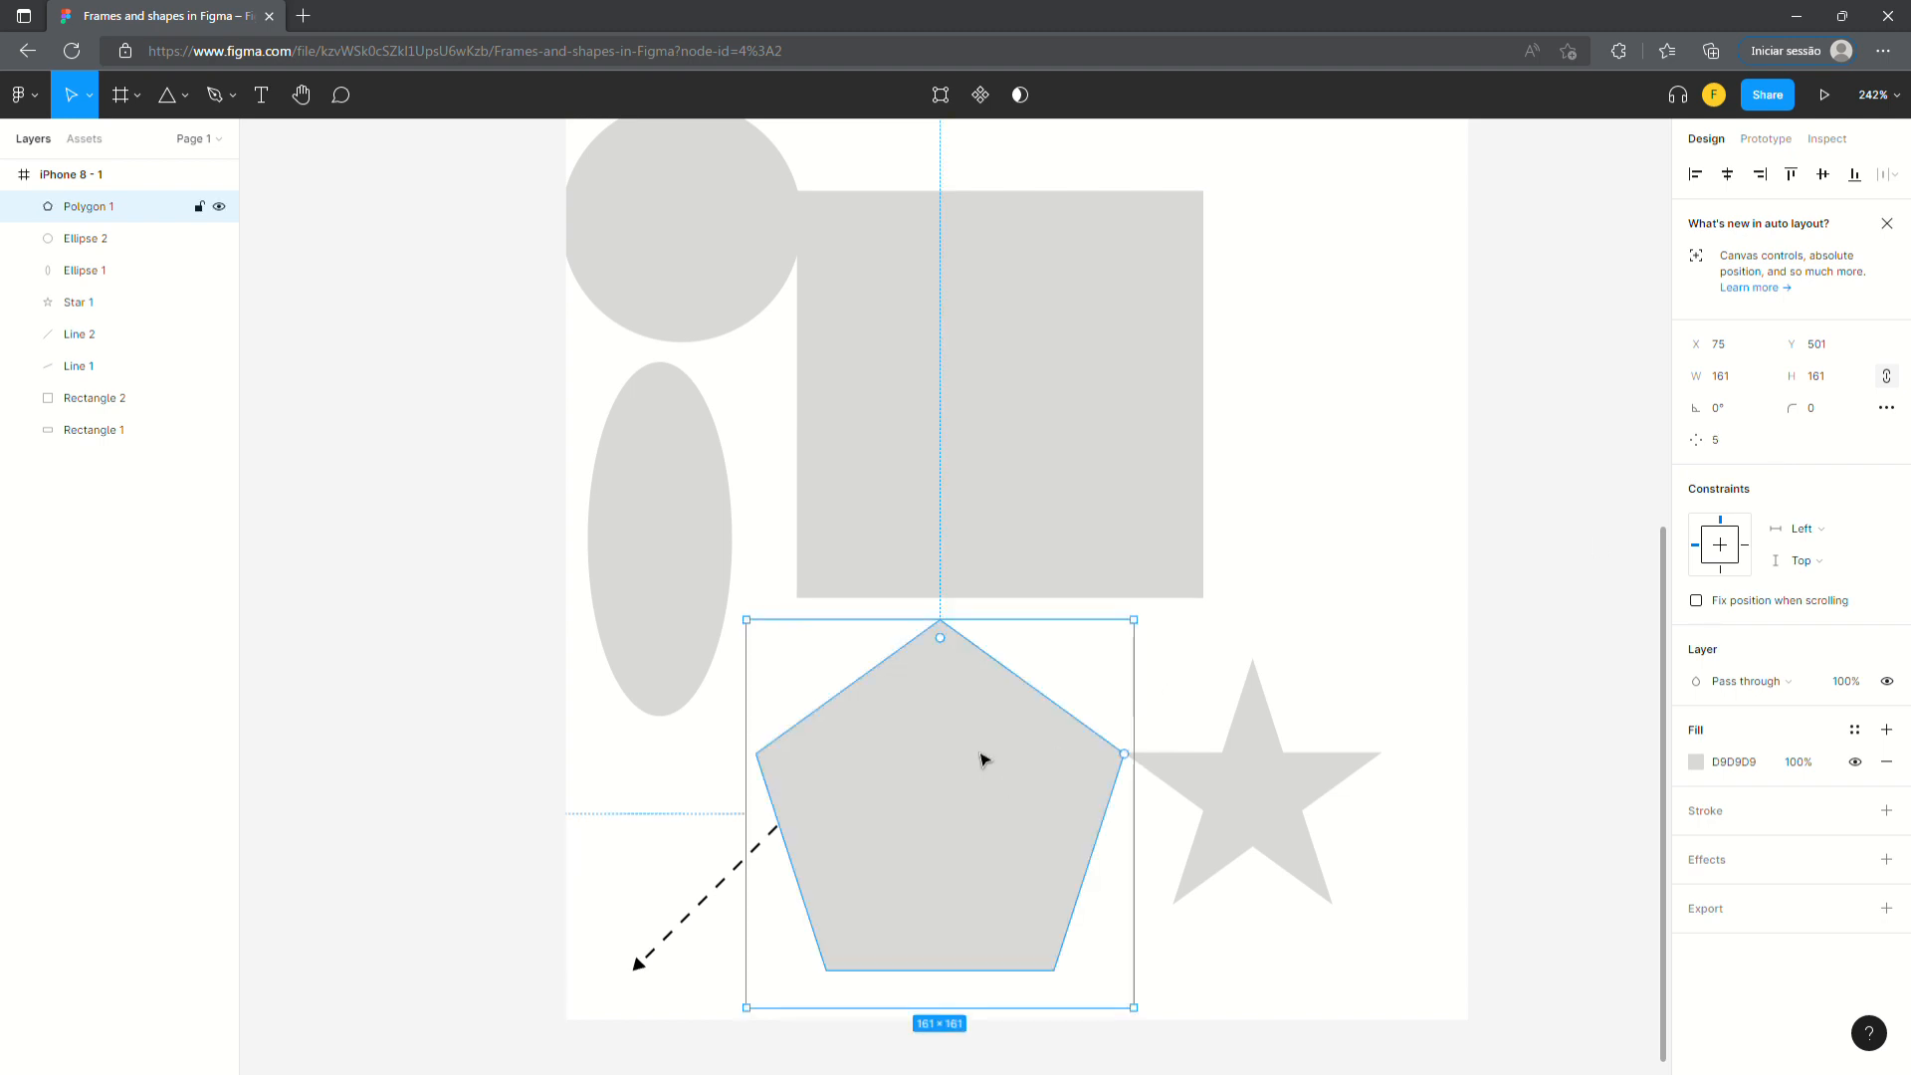
{"action": "left_click_drag", "start_coordinate": [998, 763], "coordinate": [1075, 756]}
- Set the polygon's corner count to 6
{"action": "left_click", "coordinate": [1721, 448]}
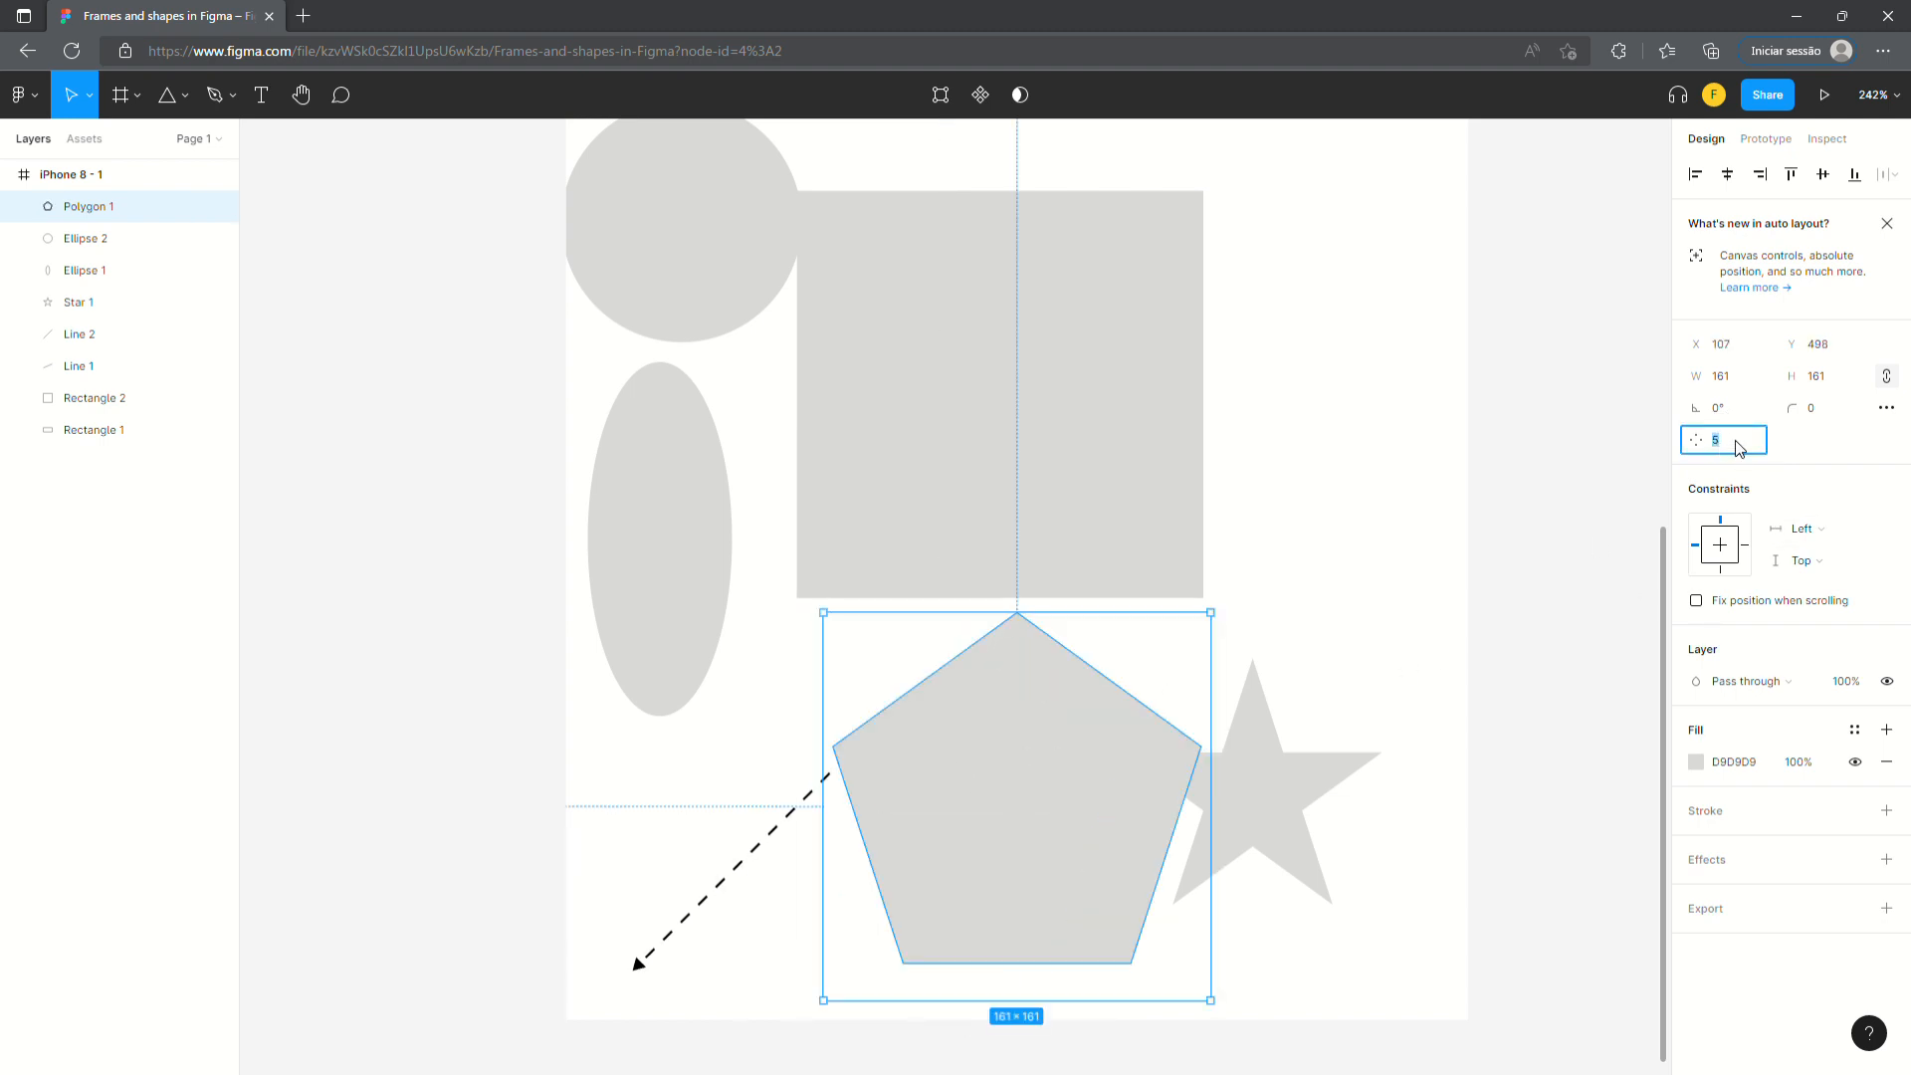
{"action": "type", "text": "6"}
{"action": "key", "text": "Return"}
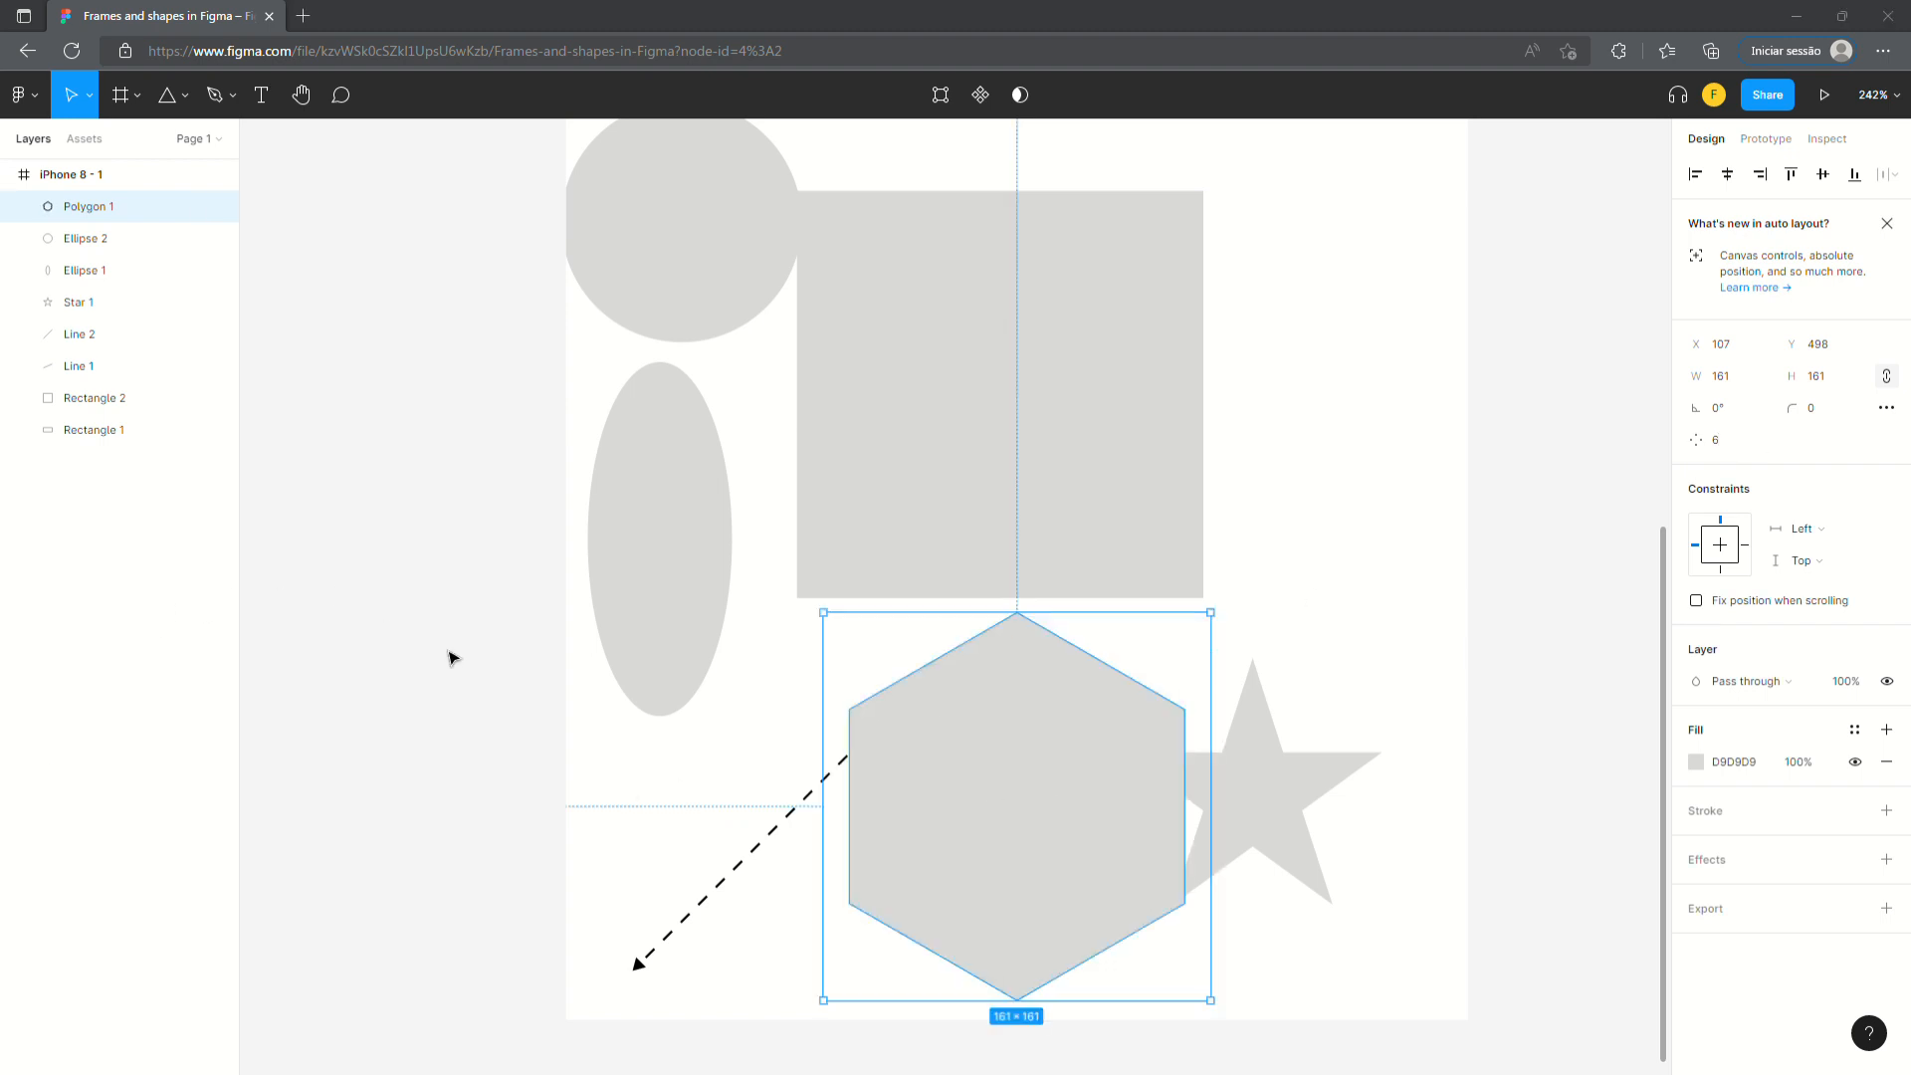
- Delete the circle, ellipse, square, hexagon, star, dashed line and solid line from the frame
{"action": "left_click", "coordinate": [631, 239]}
{"action": "left_click", "coordinate": [653, 533], "text": "shift"}
{"action": "left_click", "coordinate": [896, 497], "text": "shift"}
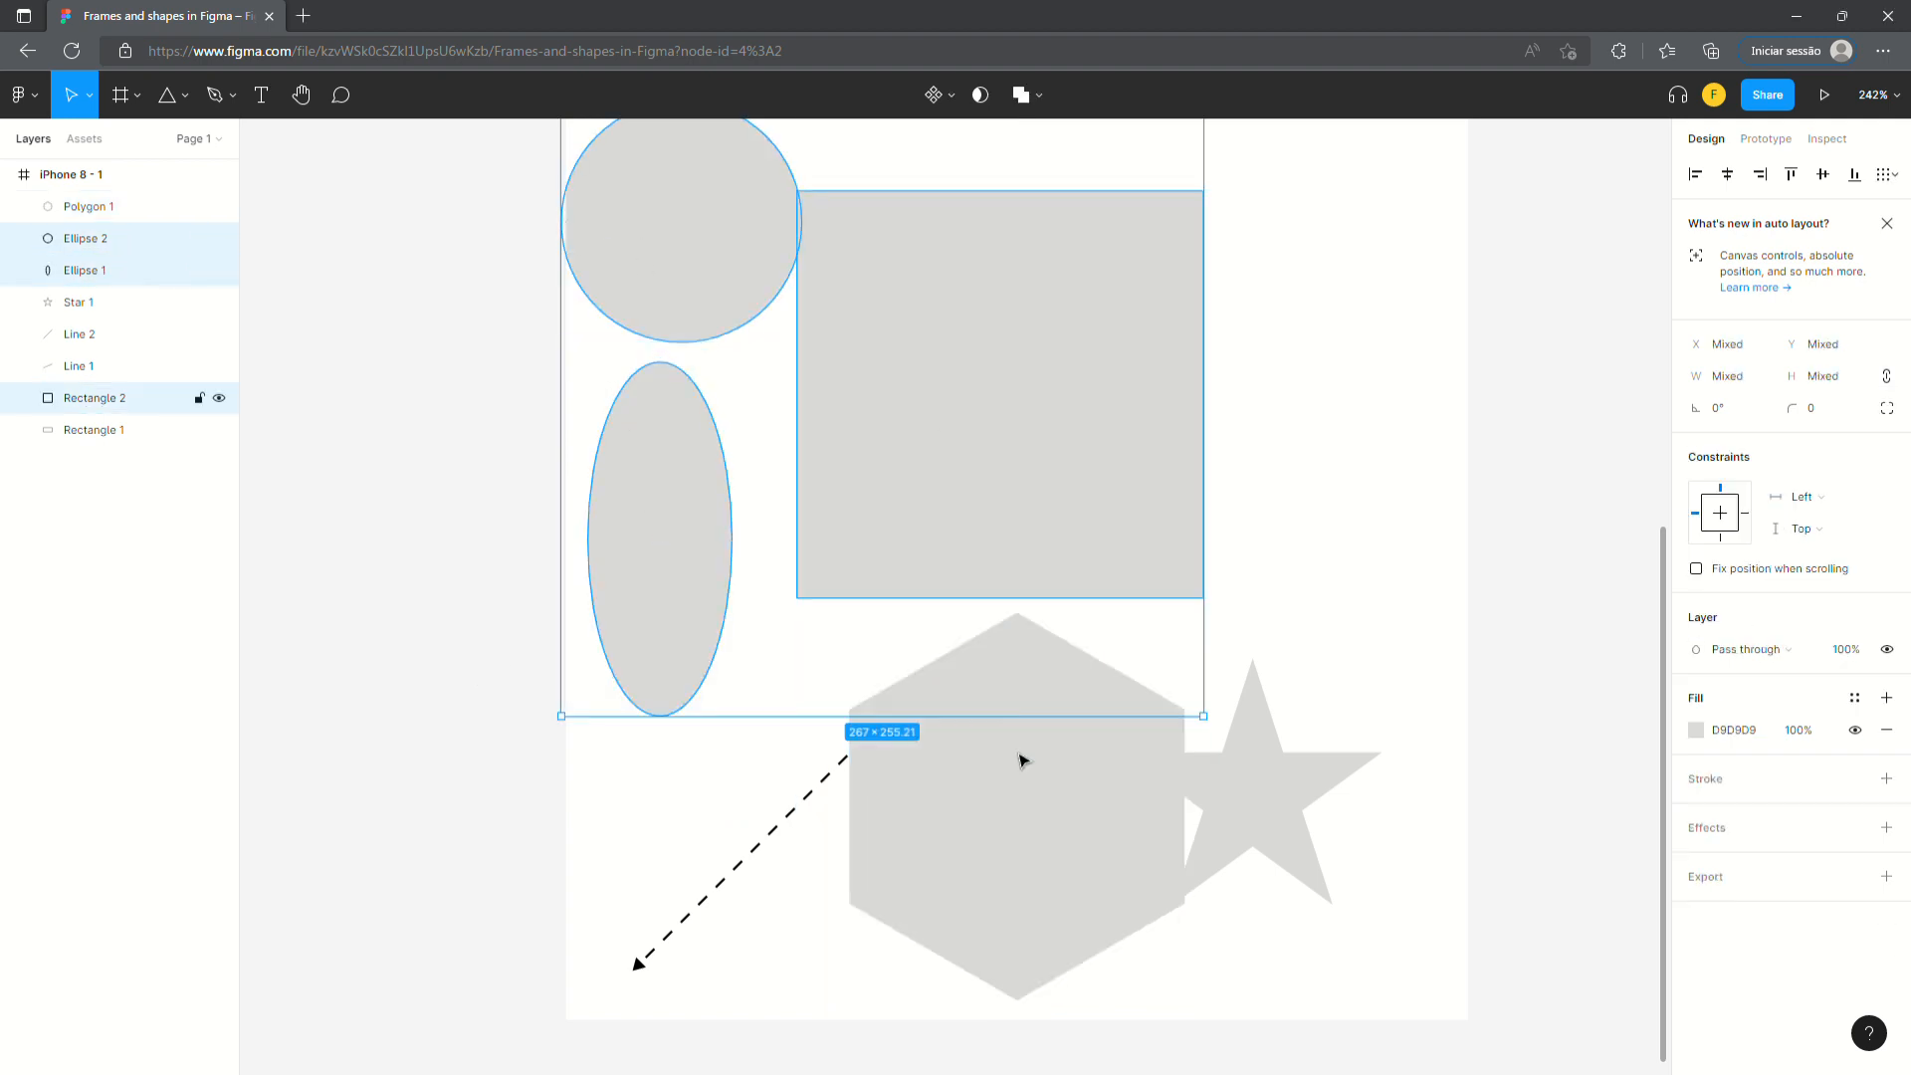
{"action": "left_click", "coordinate": [956, 786], "text": "shift"}
{"action": "left_click", "coordinate": [782, 835], "text": "shift"}
{"action": "left_click", "coordinate": [1271, 823], "text": "shift"}
{"action": "key", "text": "Delete"}
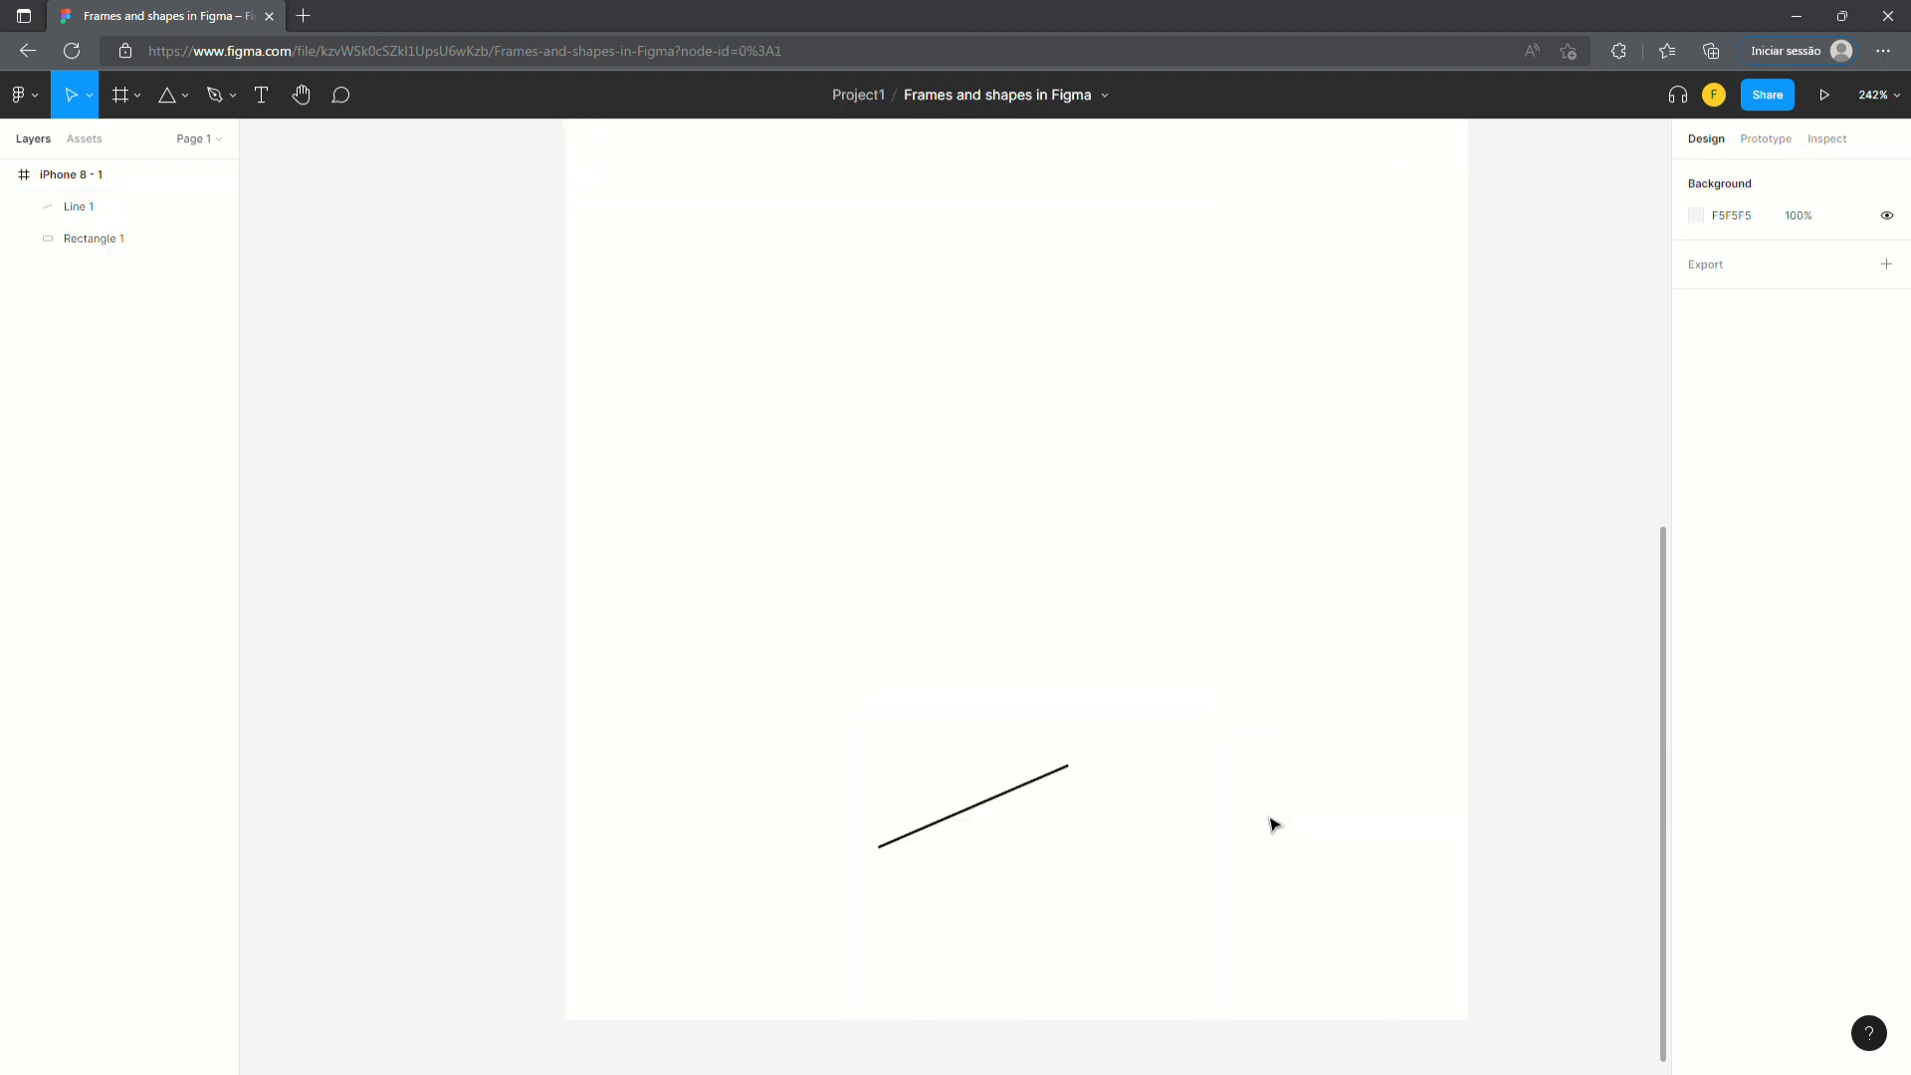
{"action": "left_click", "coordinate": [1002, 806]}
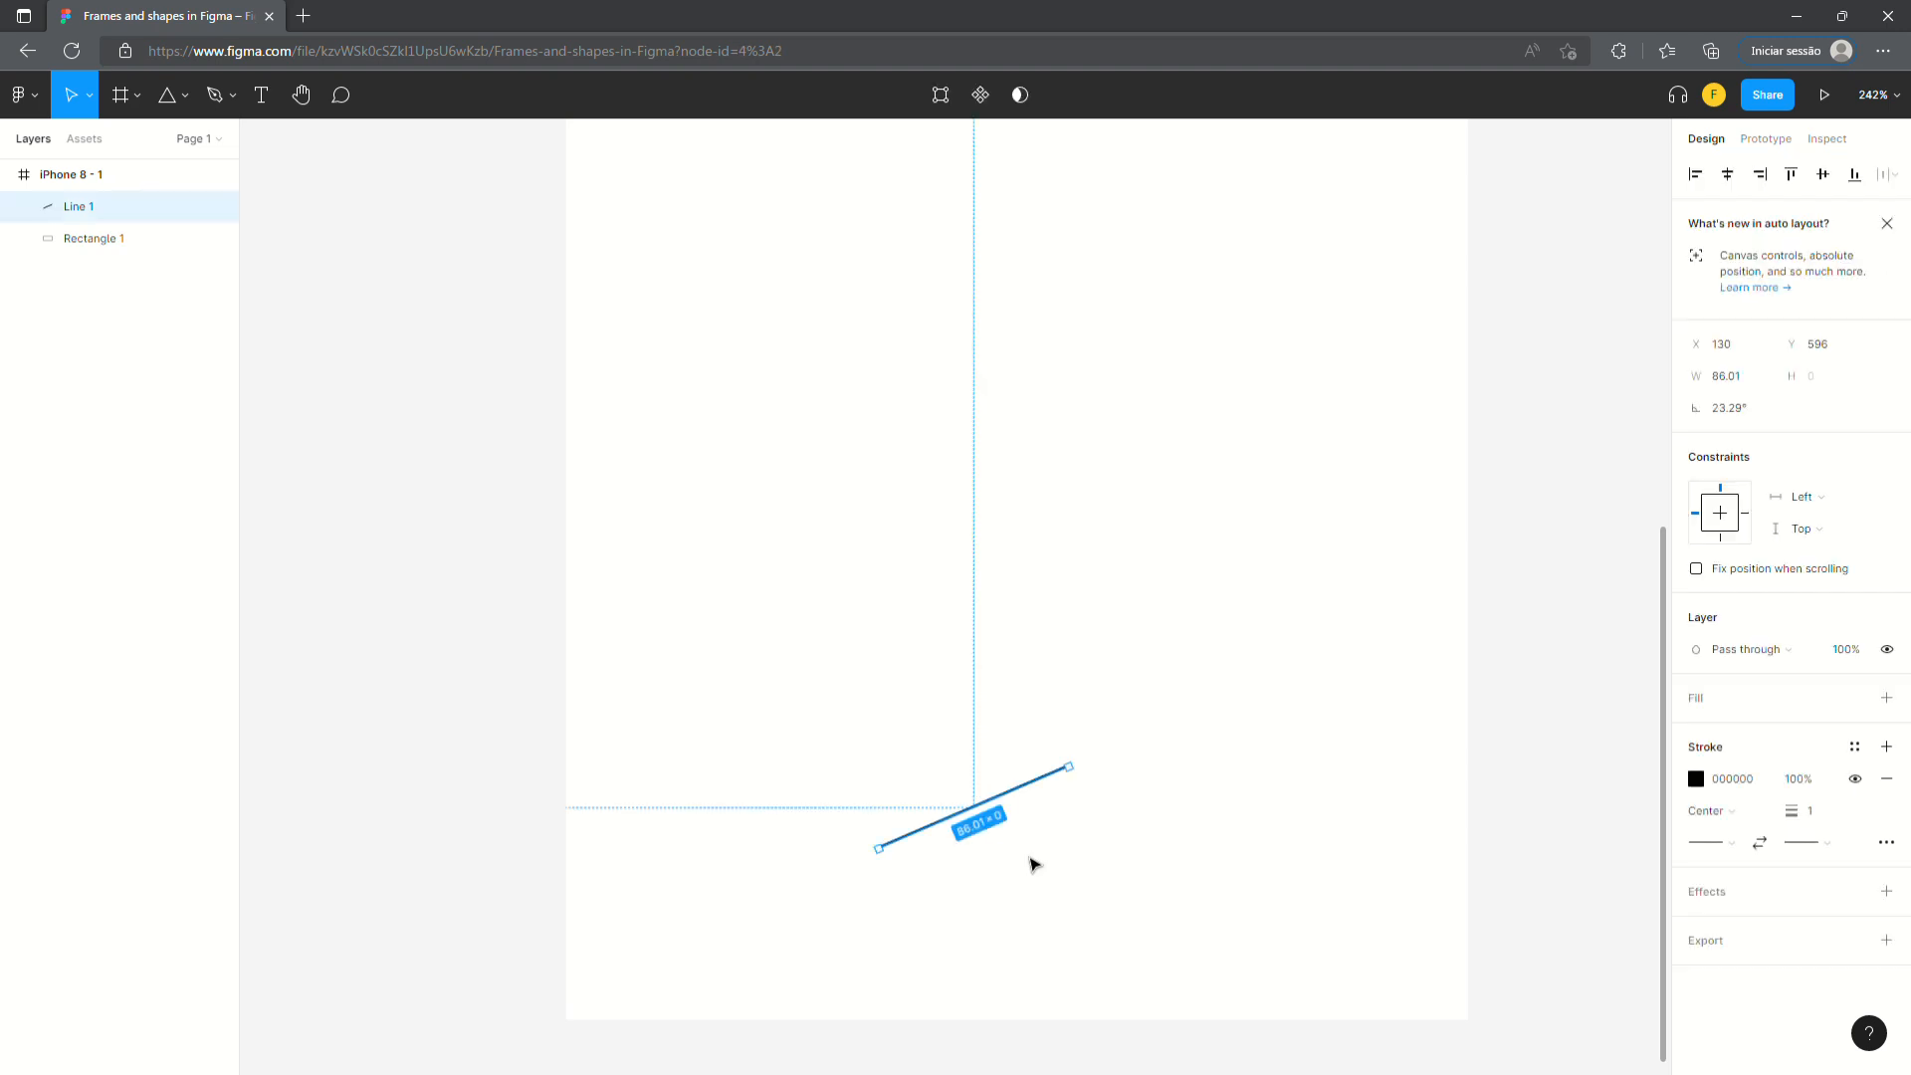
{"action": "key", "text": "Delete"}
- Draw a closed, irregular six-sided outline with the Pen tool in the upper part of the visible frame area
{"action": "left_click", "coordinate": [231, 99]}
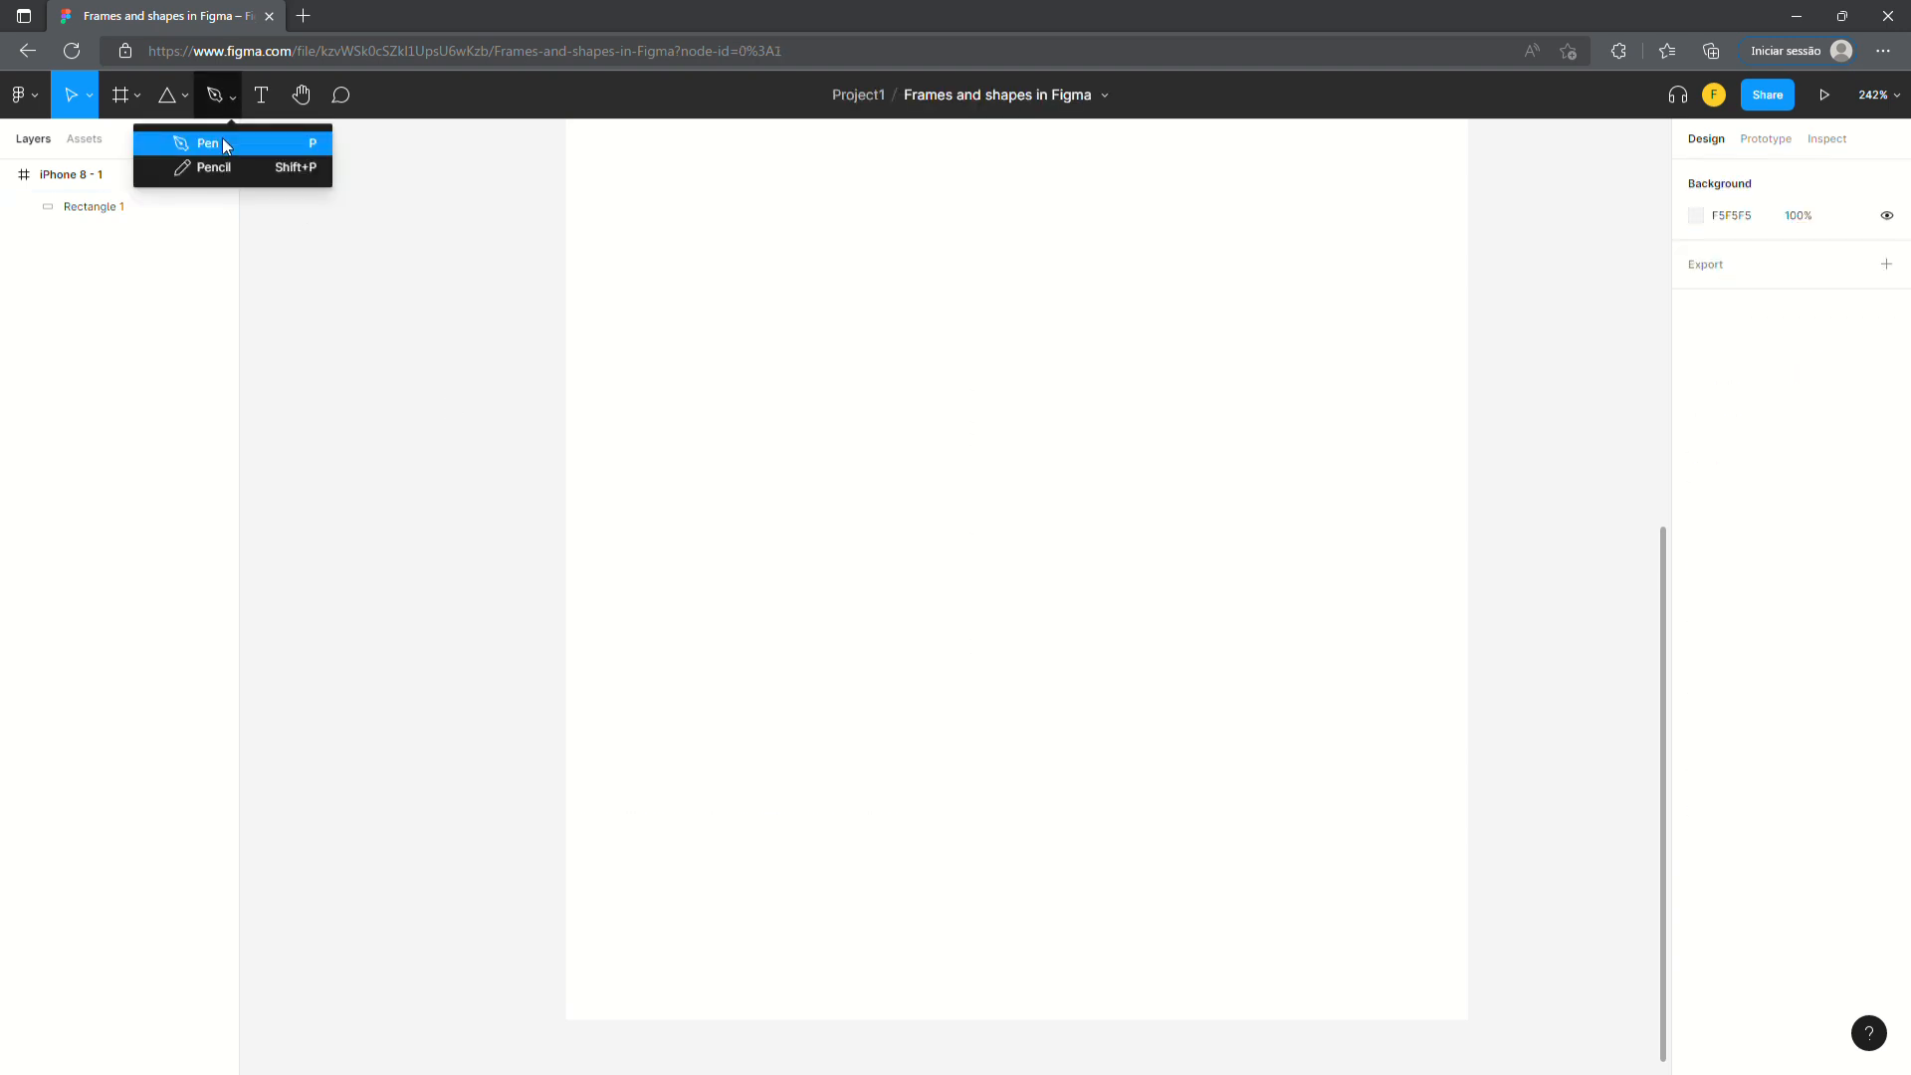
{"action": "left_click", "coordinate": [223, 141]}
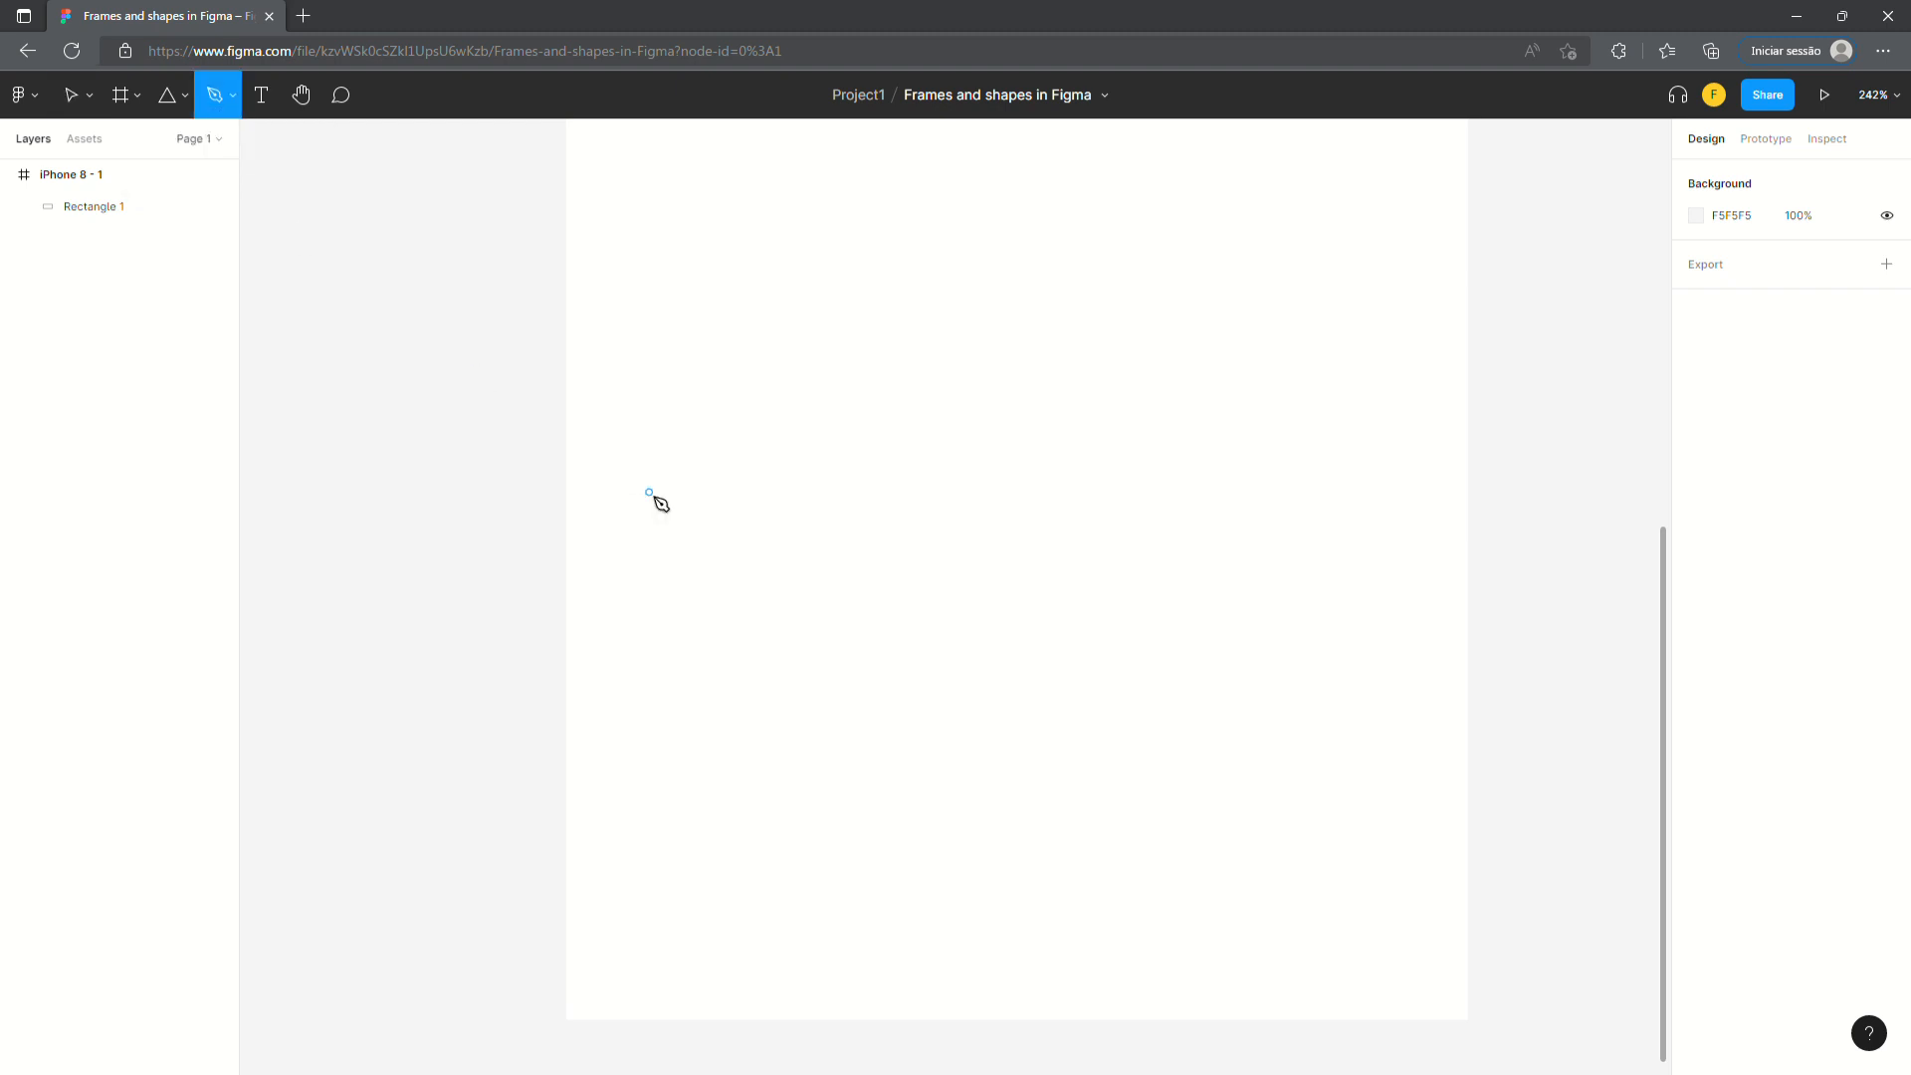
{"action": "left_click", "coordinate": [772, 326]}
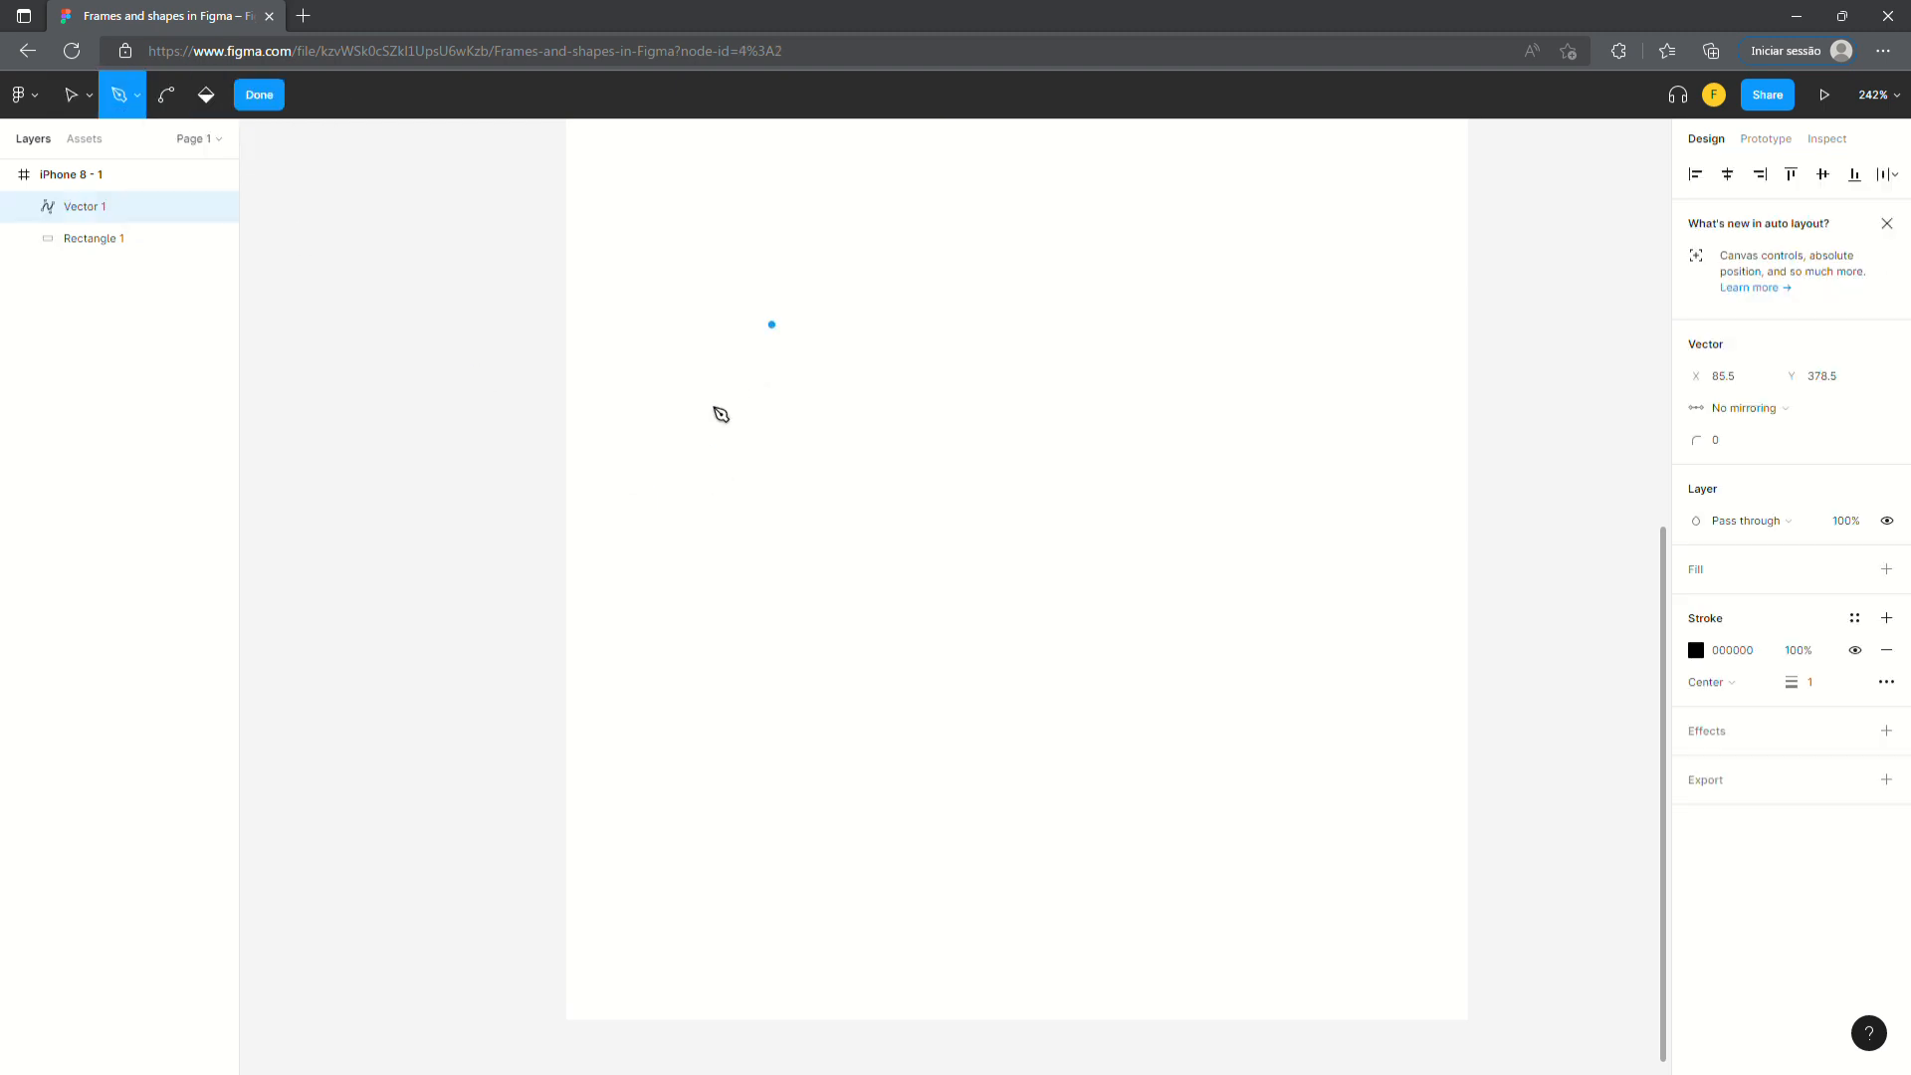
{"action": "left_click", "coordinate": [655, 454]}
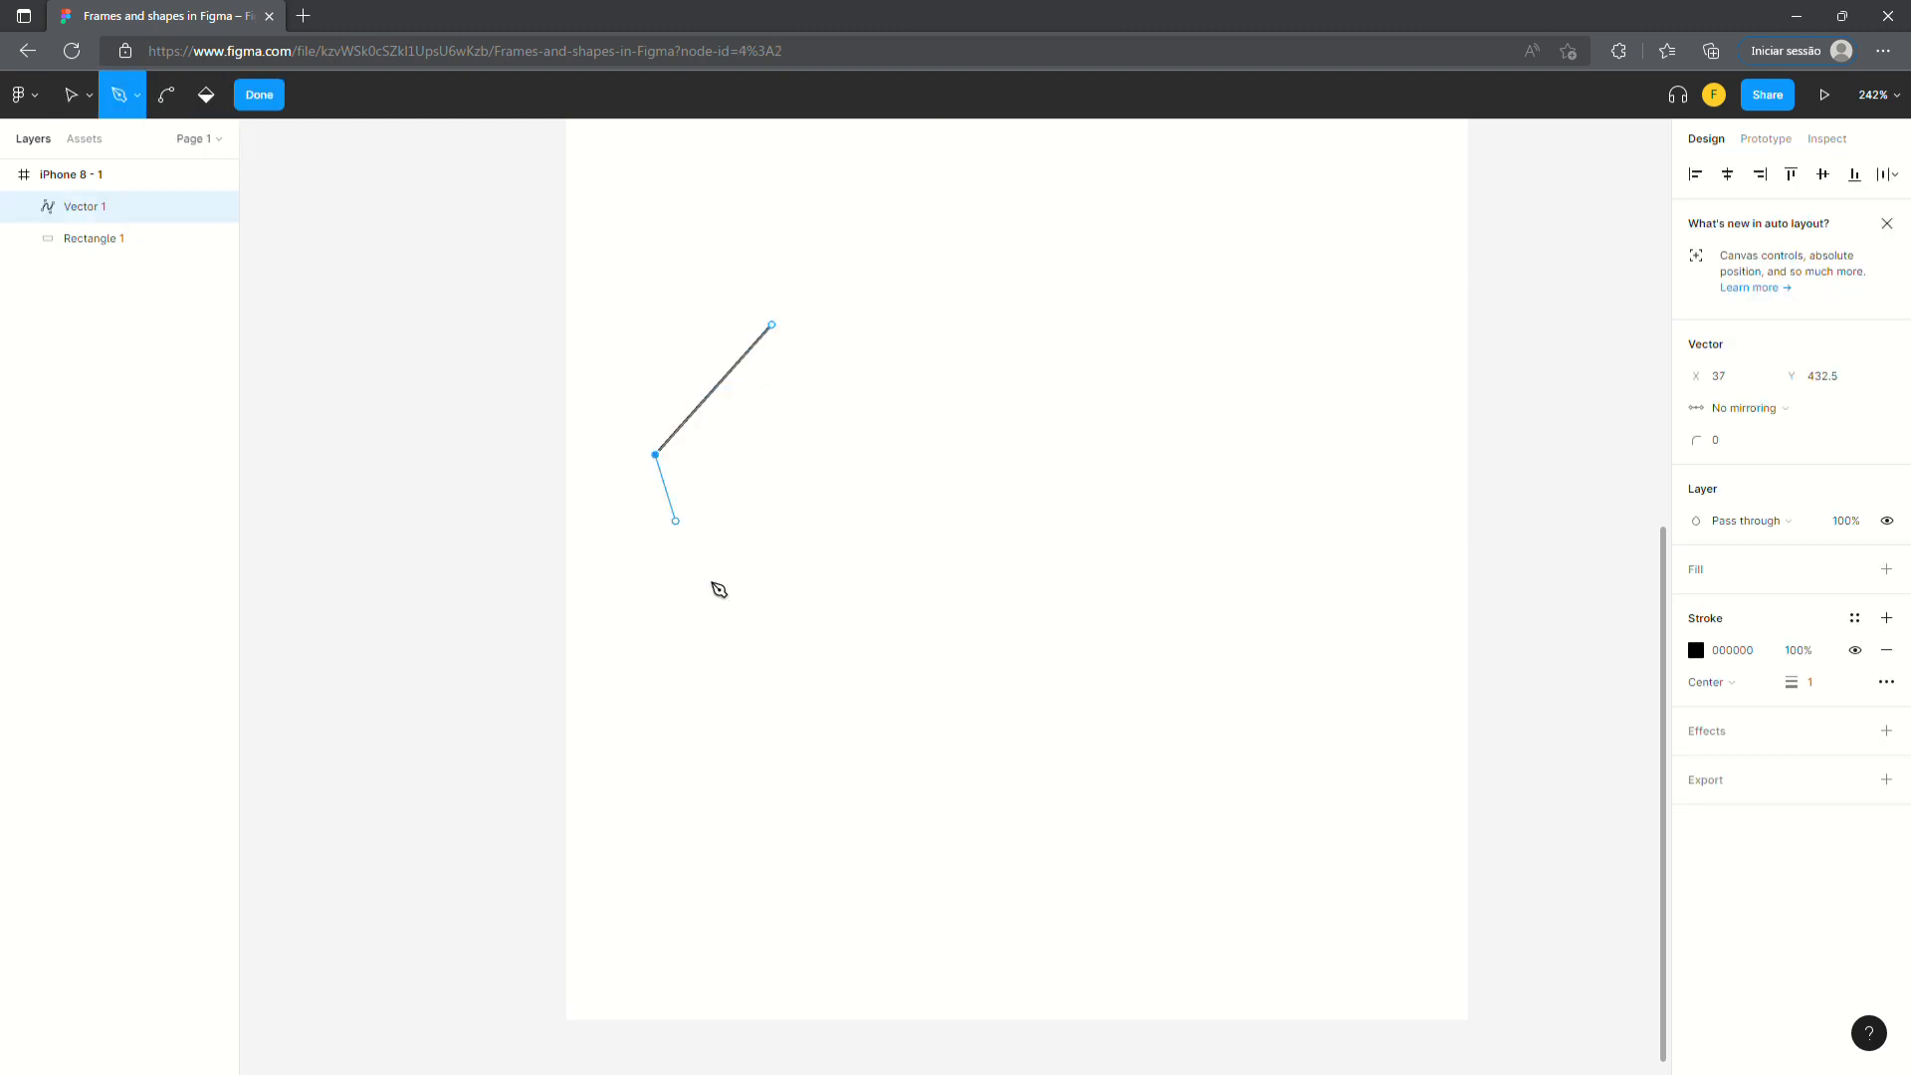
{"action": "left_click", "coordinate": [720, 635]}
{"action": "left_click", "coordinate": [966, 635]}
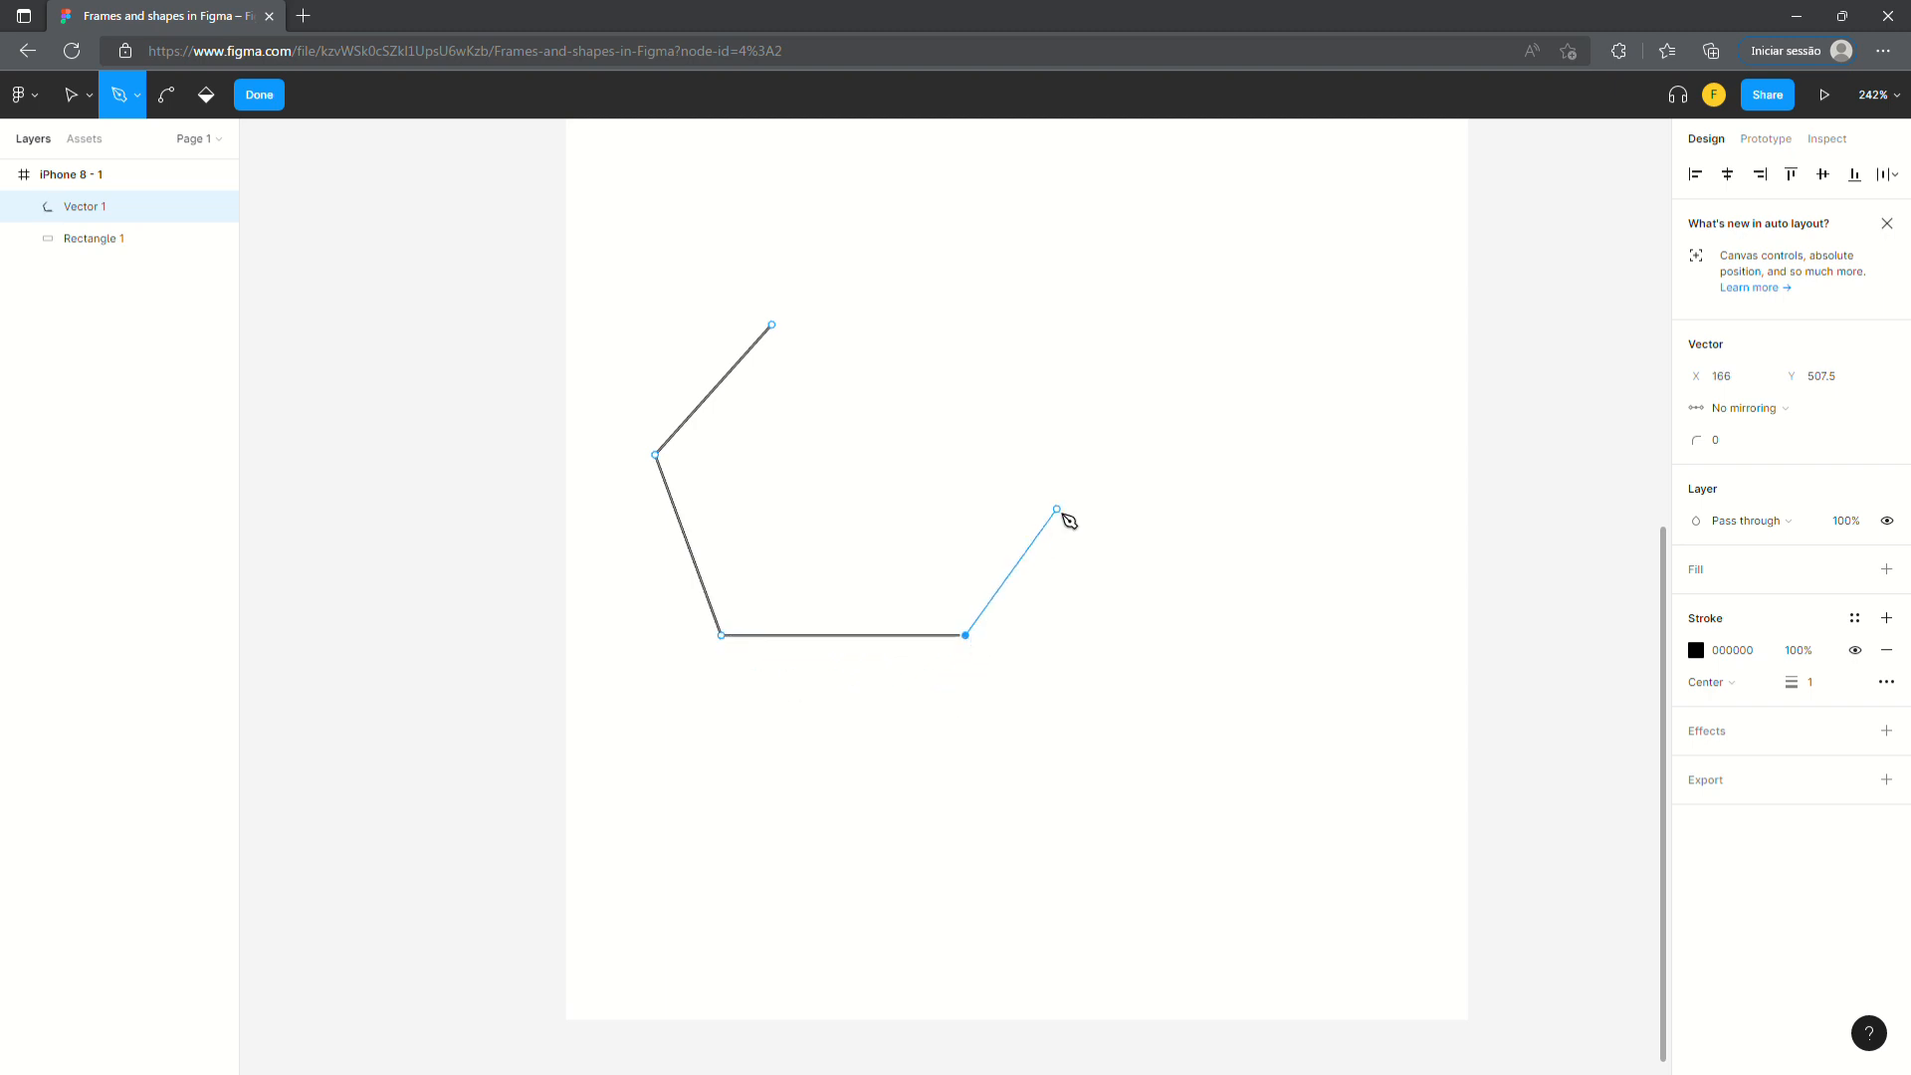
{"action": "left_click", "coordinate": [1058, 489]}
{"action": "left_click", "coordinate": [958, 331]}
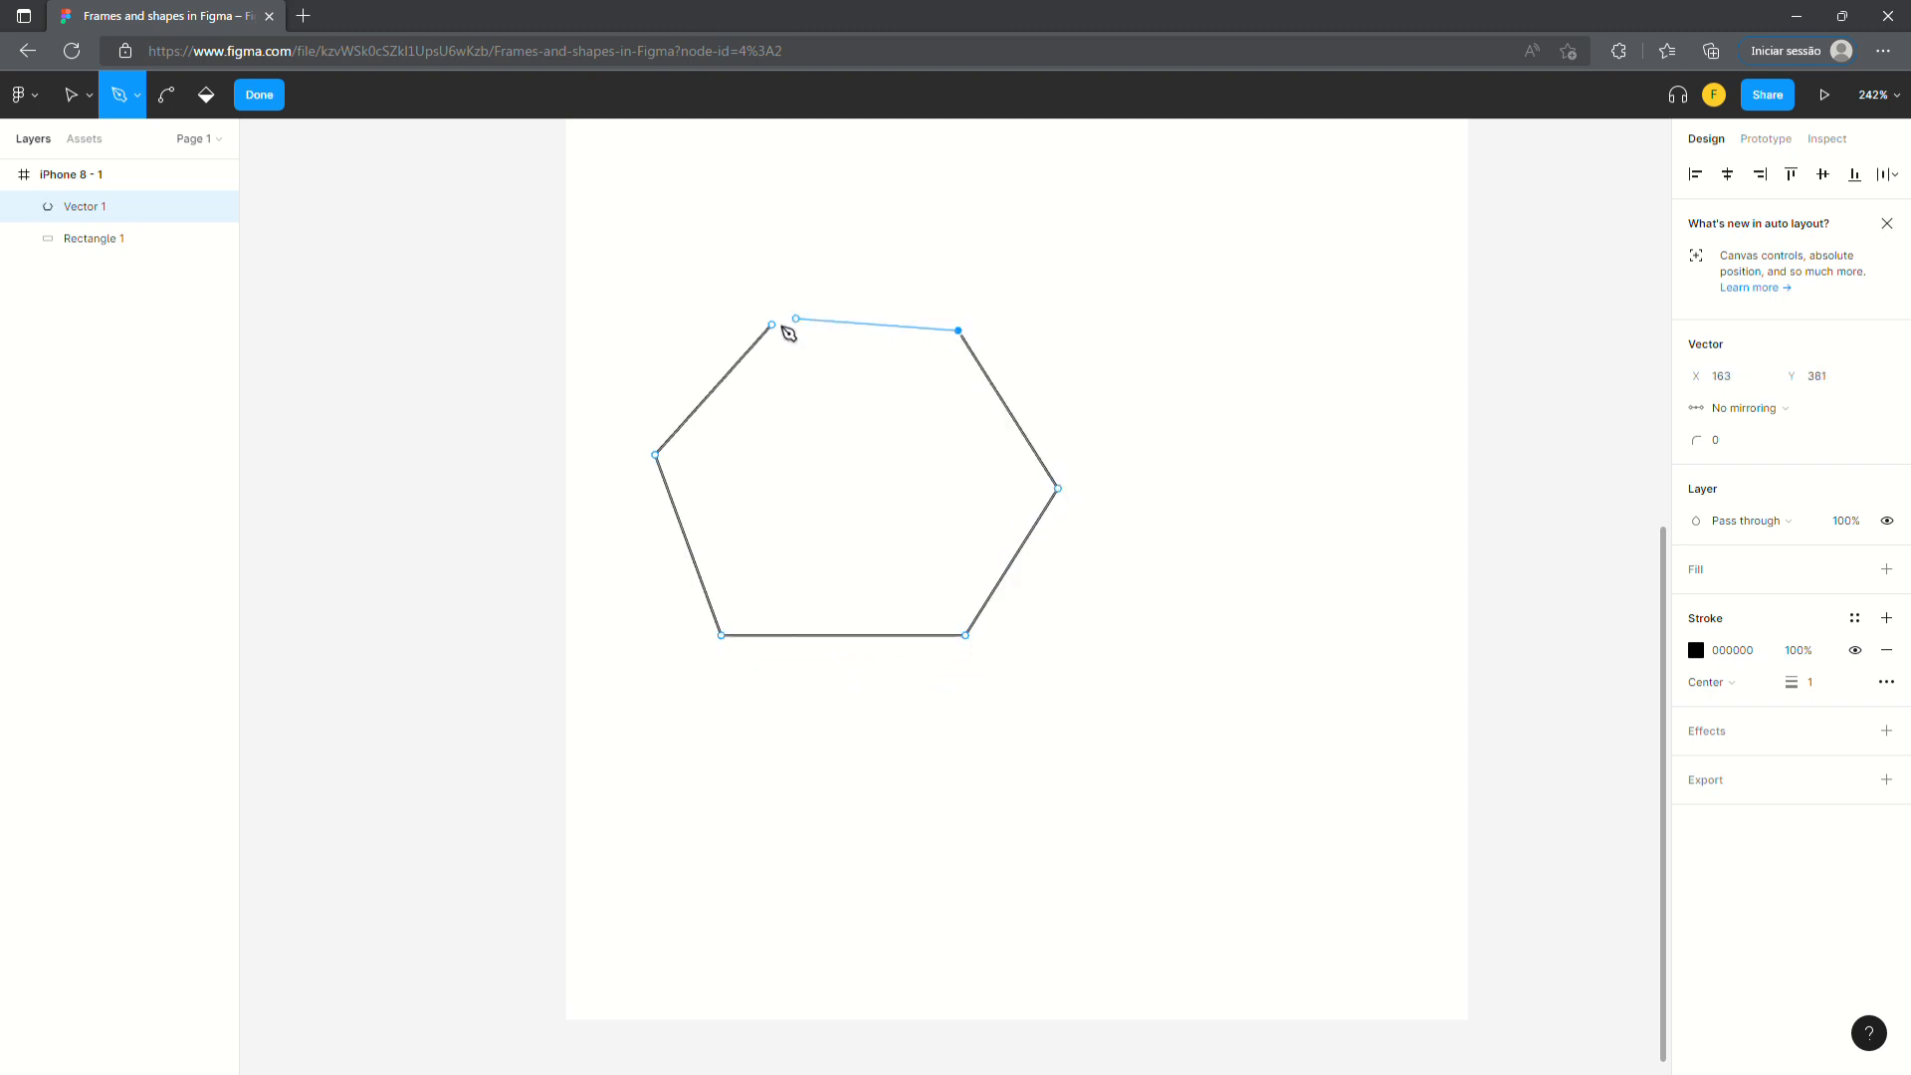
{"action": "left_click", "coordinate": [771, 325]}
{"action": "key", "text": "Escape"}
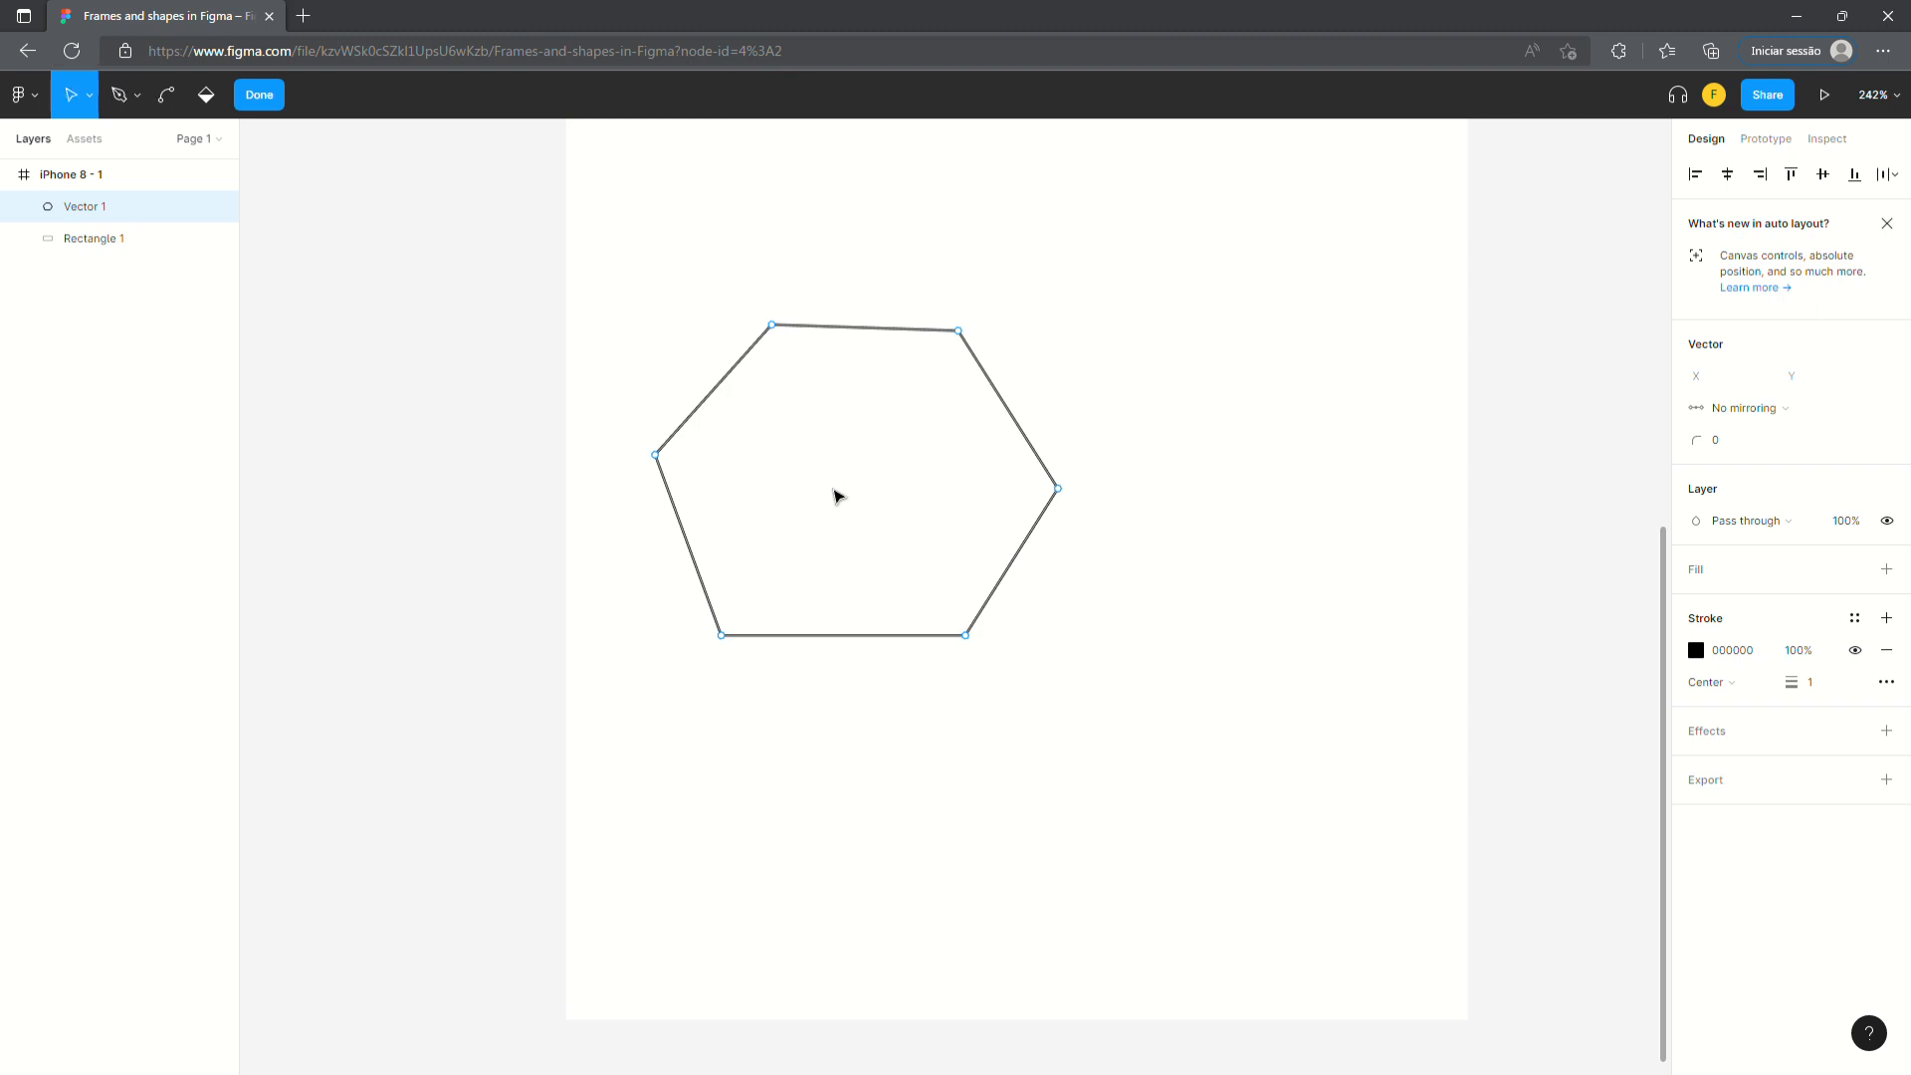
- Draw a closed rectangle about 92 × 72 with the Pen tool below the six-sided outline
{"action": "key", "text": "p"}
{"action": "left_click", "coordinate": [742, 775]}
{"action": "left_click", "coordinate": [742, 947]}
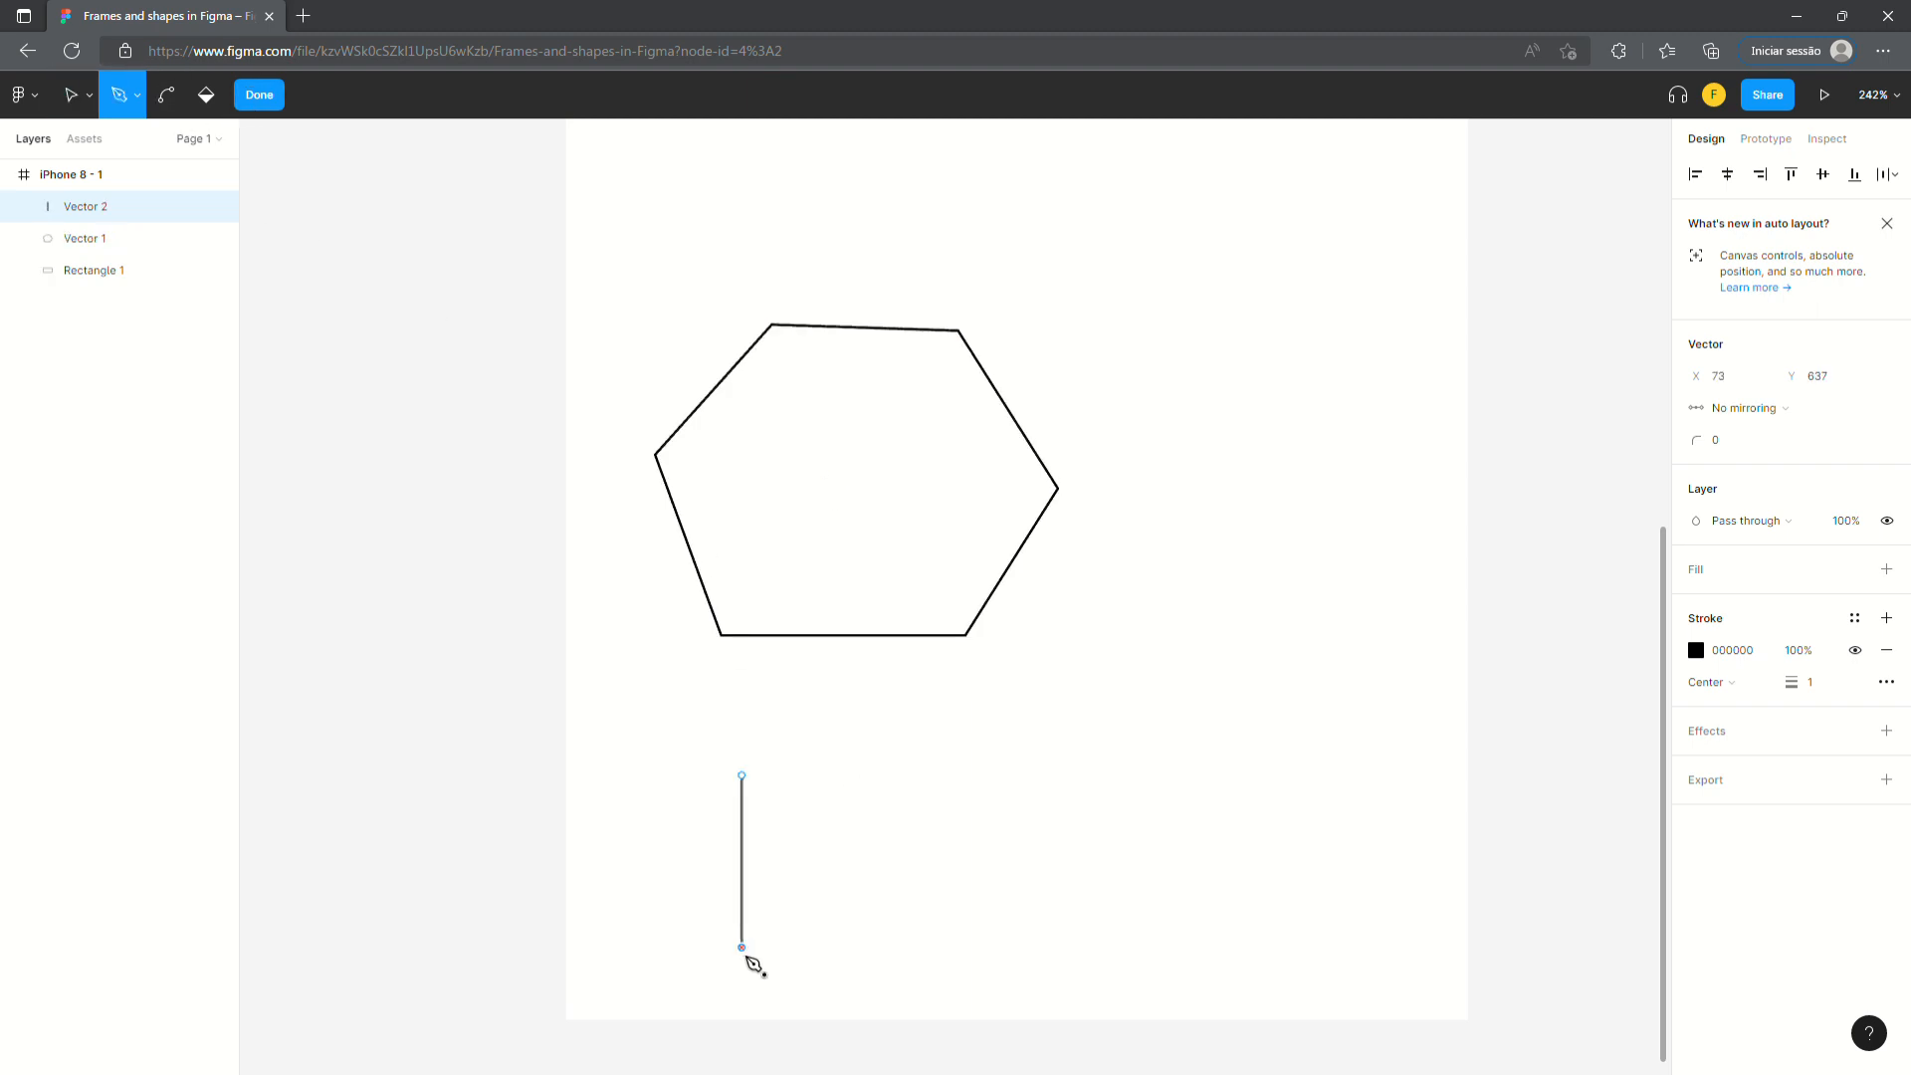
{"action": "left_click", "coordinate": [961, 947]}
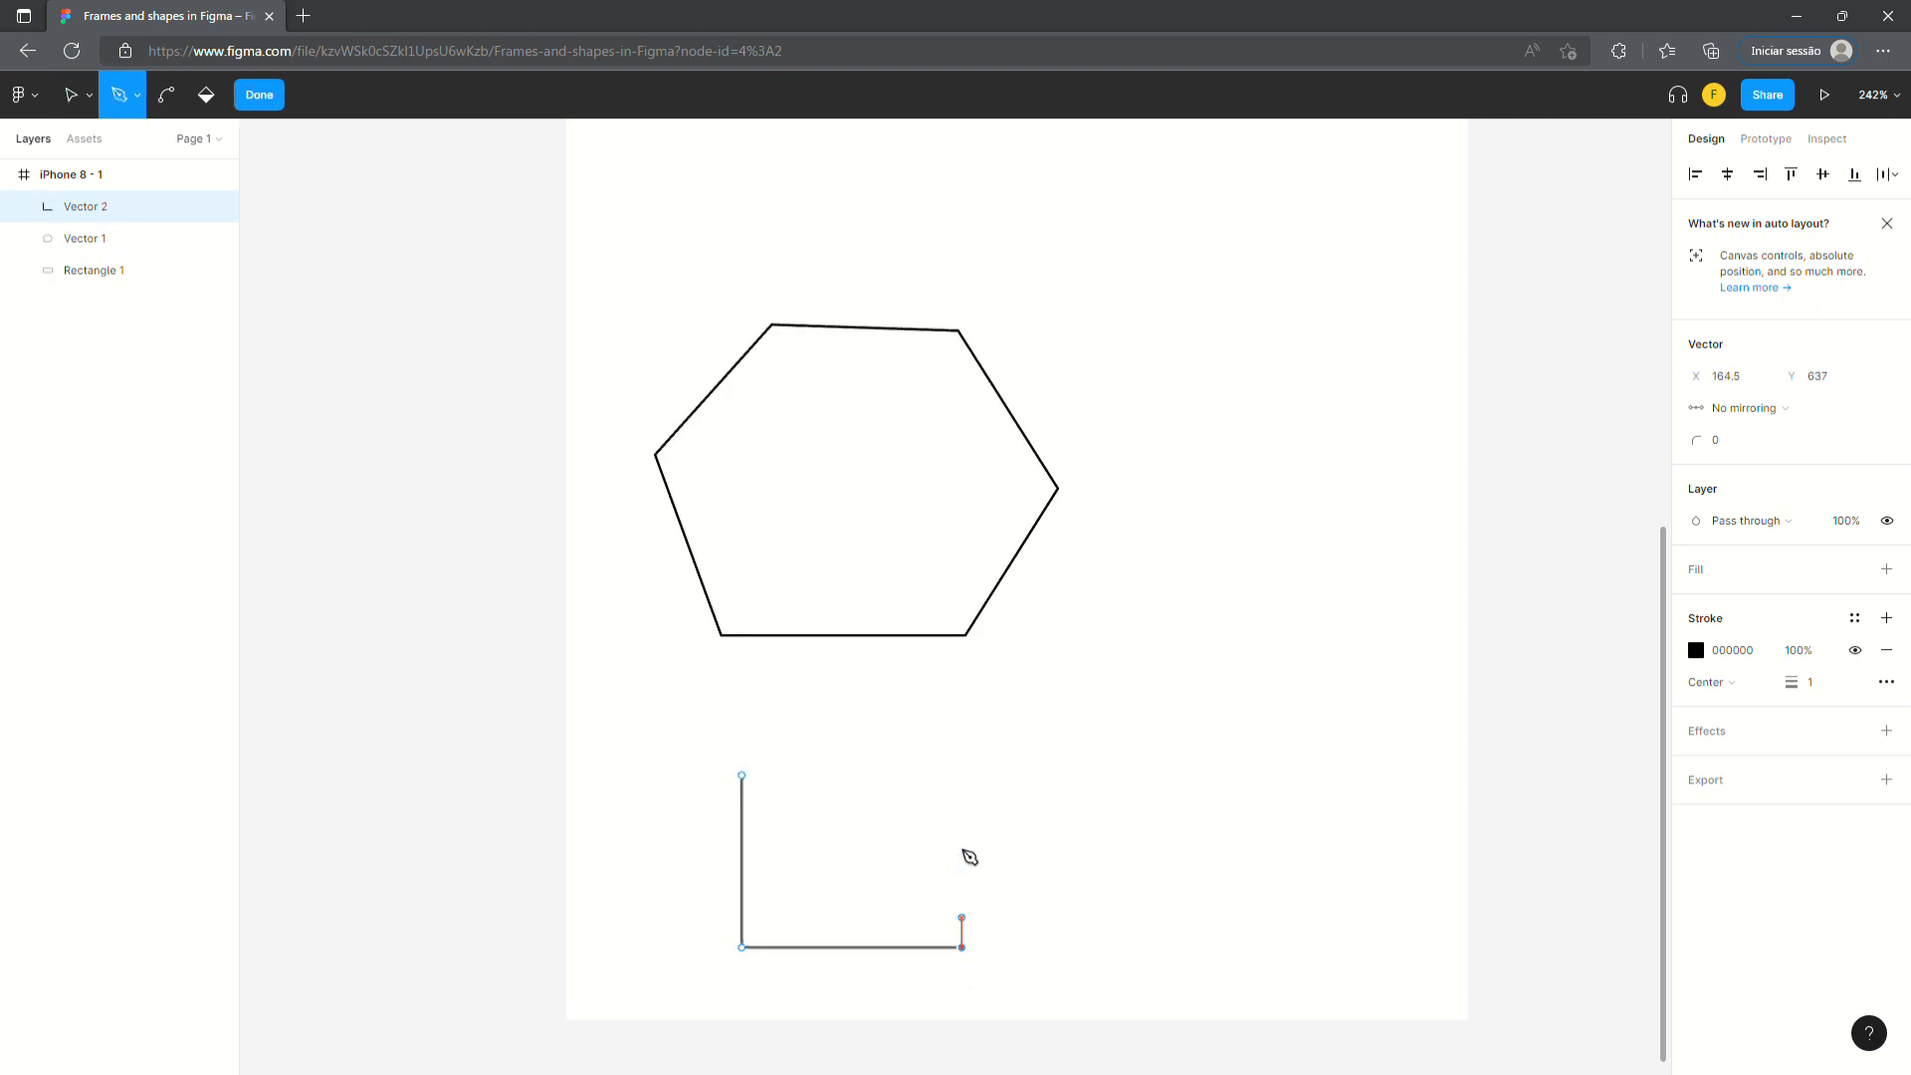
{"action": "left_click", "coordinate": [961, 774]}
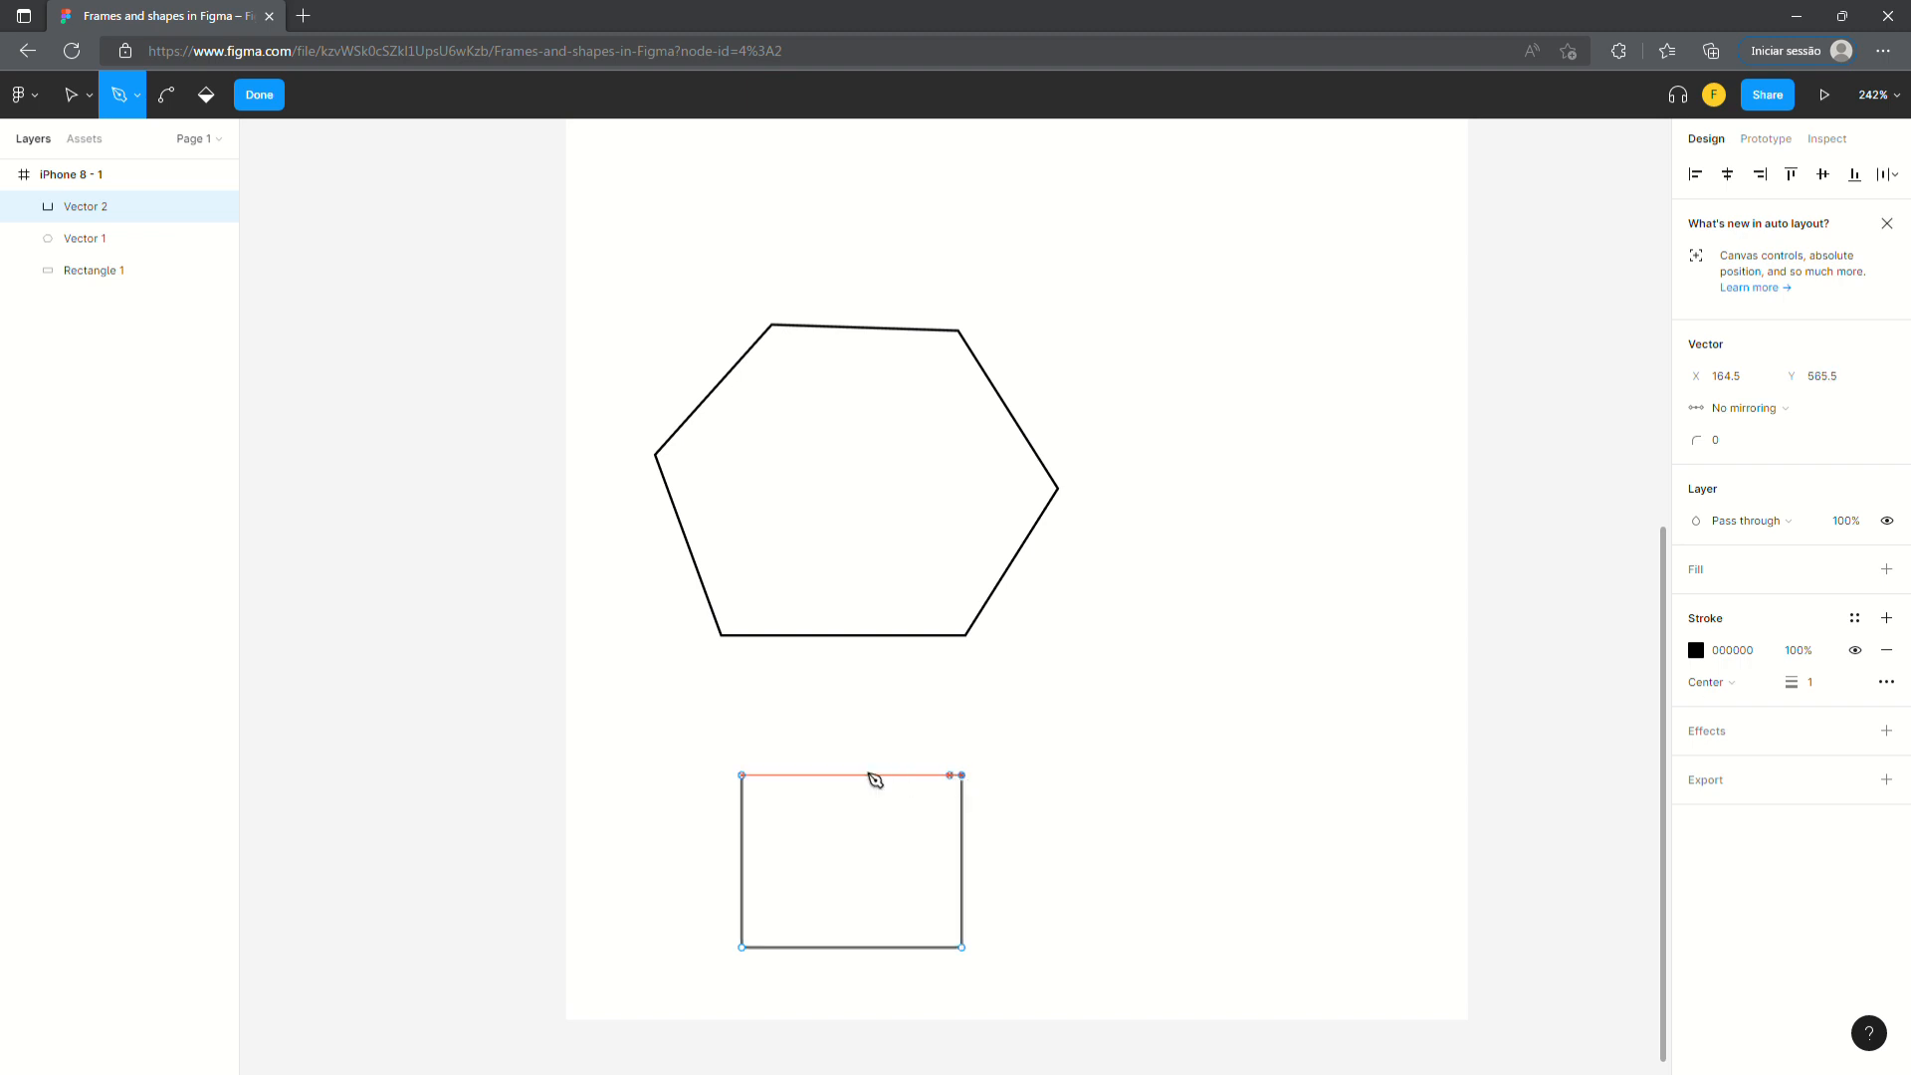
{"action": "left_click", "coordinate": [742, 774]}
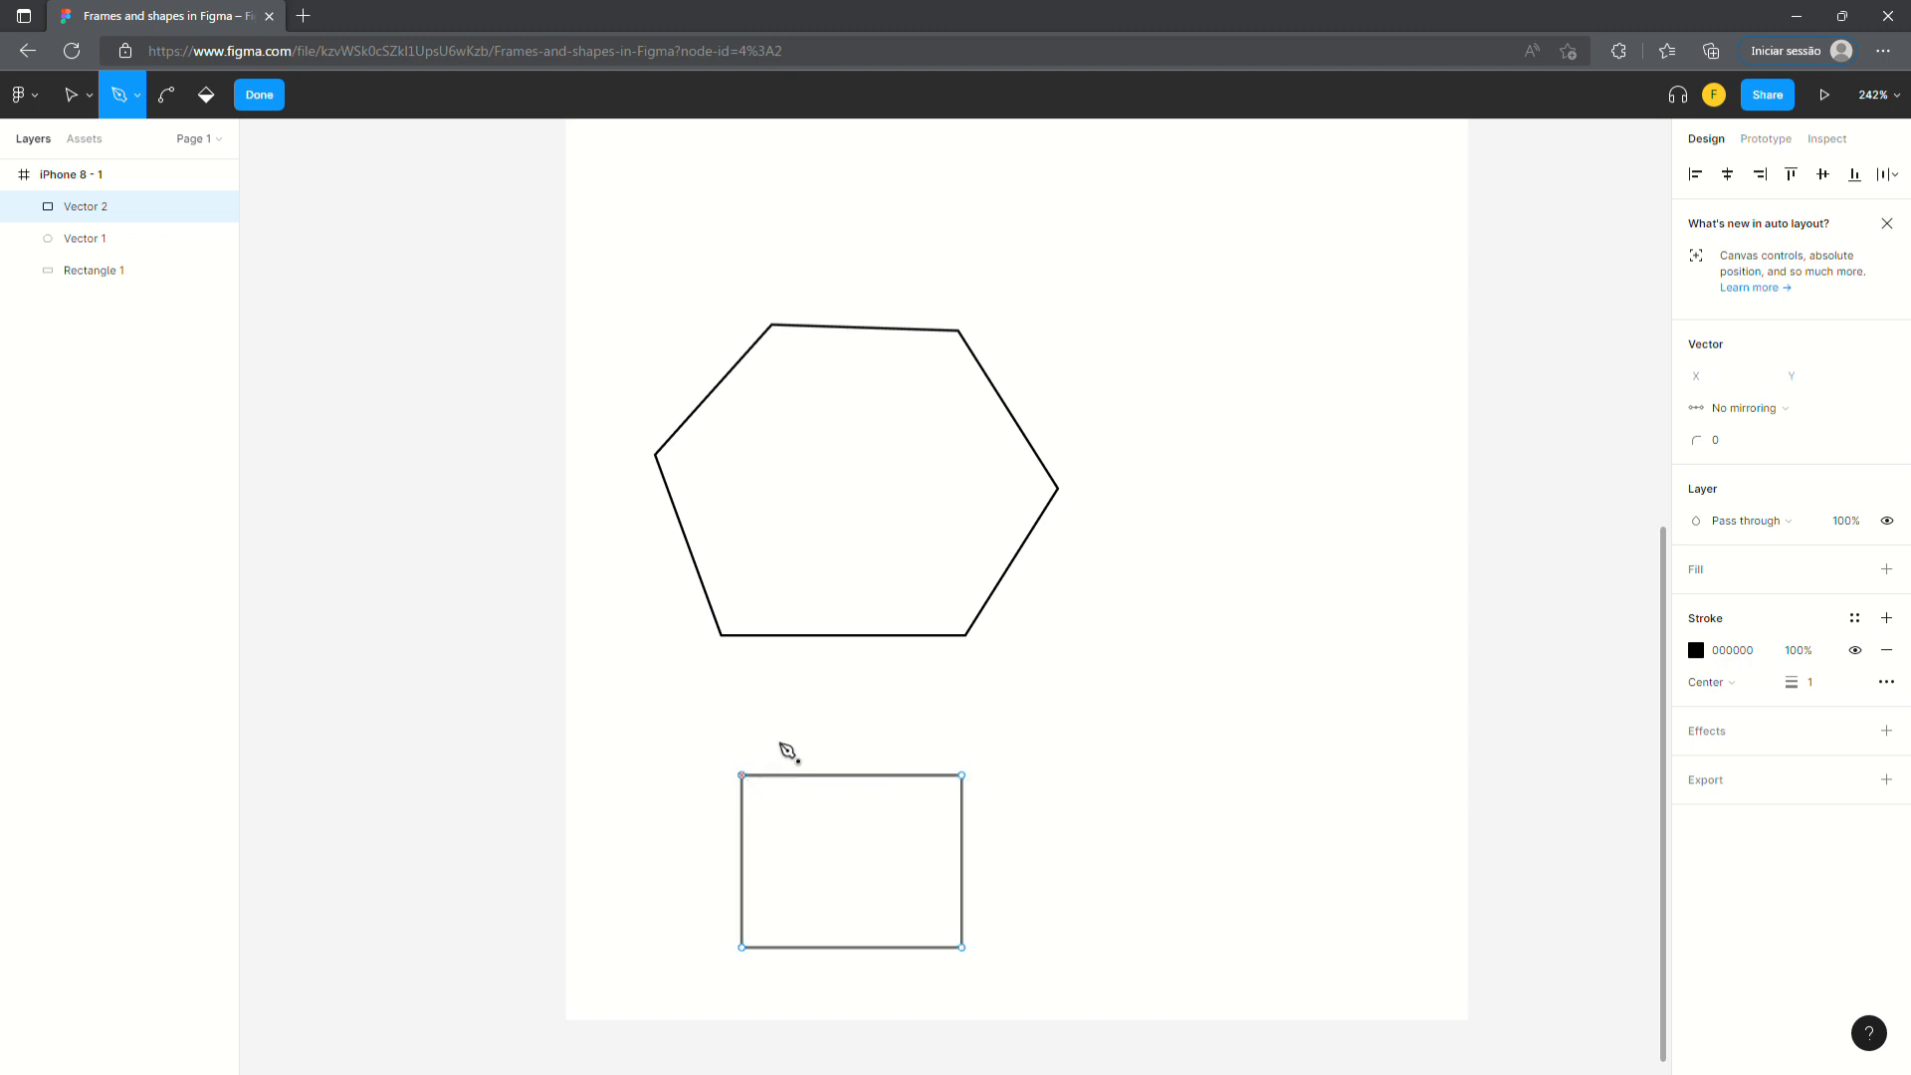
- Add a slanted top face to the rectangle, from its upper-left corner via X 115.5, Y 523 and X 204.5, Y 523 to its upper-right corner
{"action": "left_click", "coordinate": [743, 776]}
{"action": "left_click", "coordinate": [844, 673]}
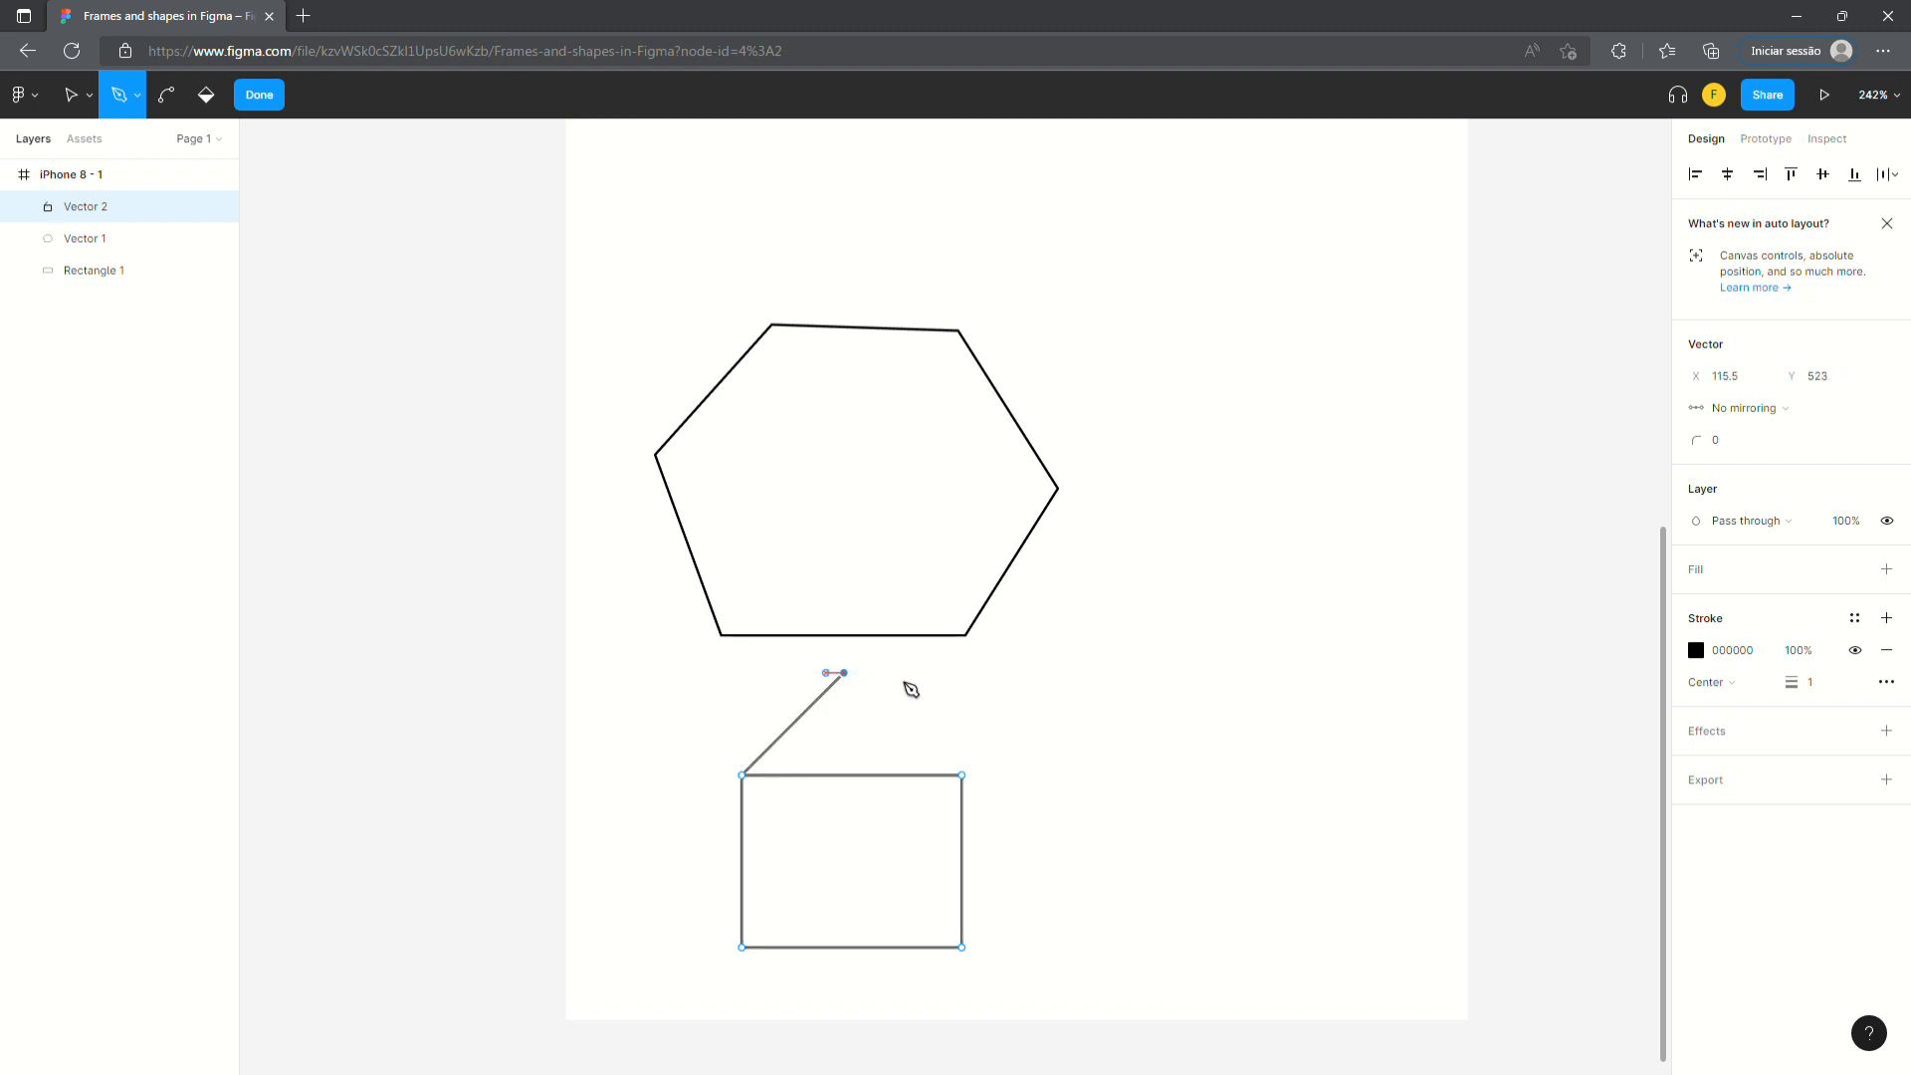
{"action": "left_click_drag", "start_coordinate": [1058, 673], "coordinate": [989, 766]}
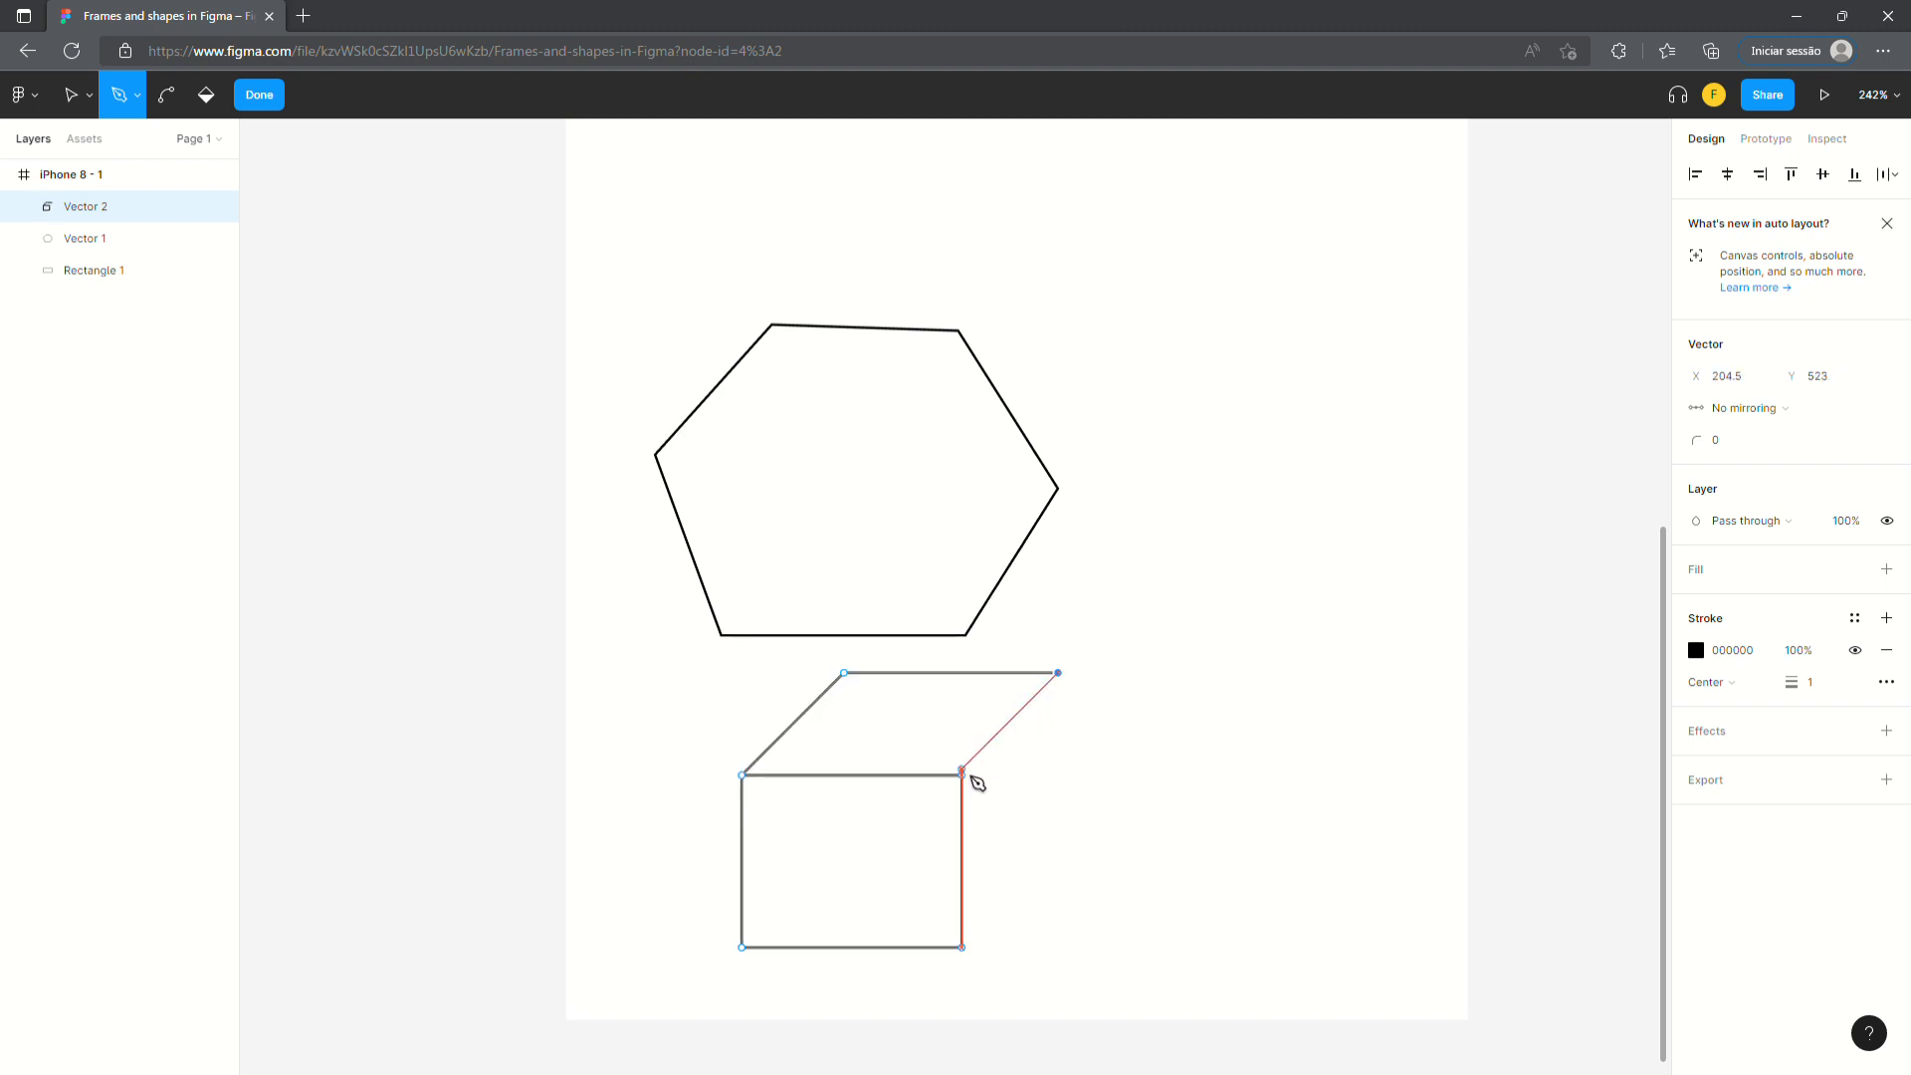
{"action": "left_click", "coordinate": [970, 784]}
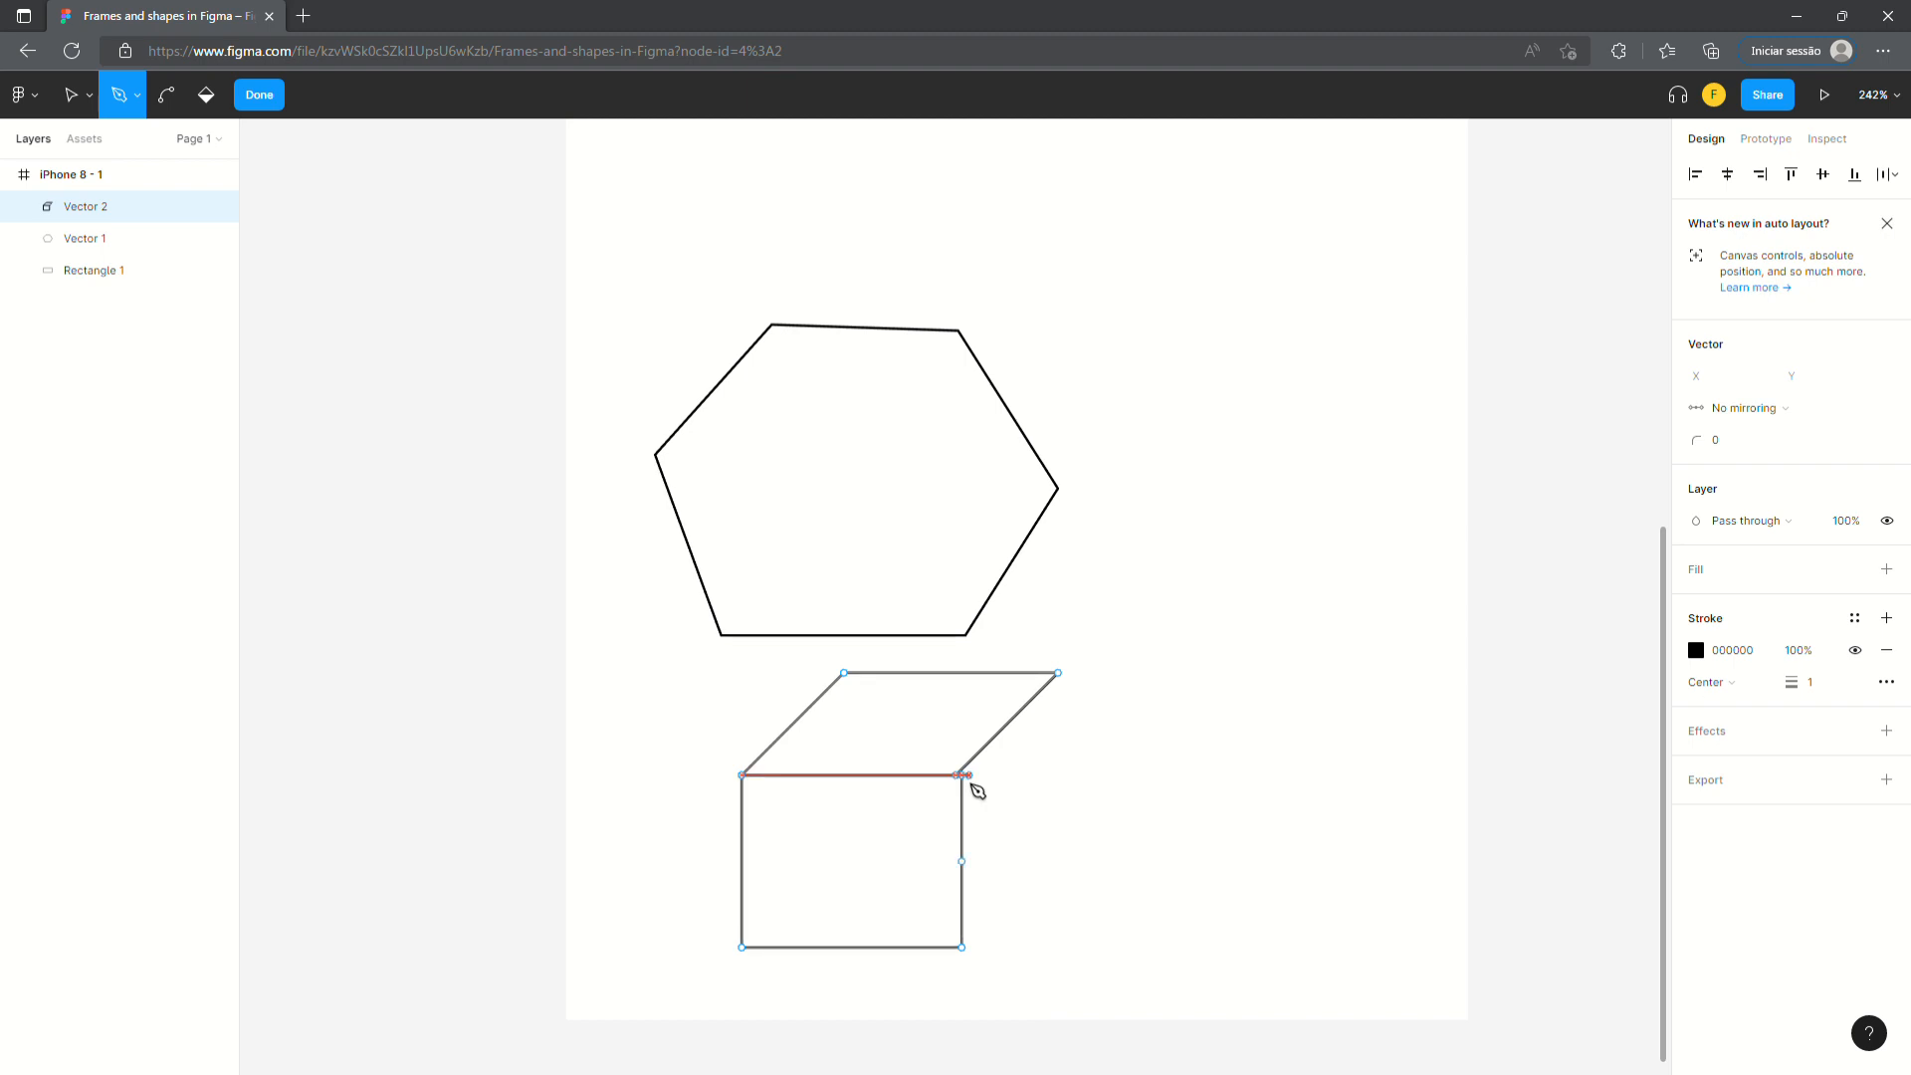
- Complete the cube's right face from the rectangle's lower-right corner via X 204.5, Y 597 to the top face, and leave the Pen tool
{"action": "left_click", "coordinate": [963, 947]}
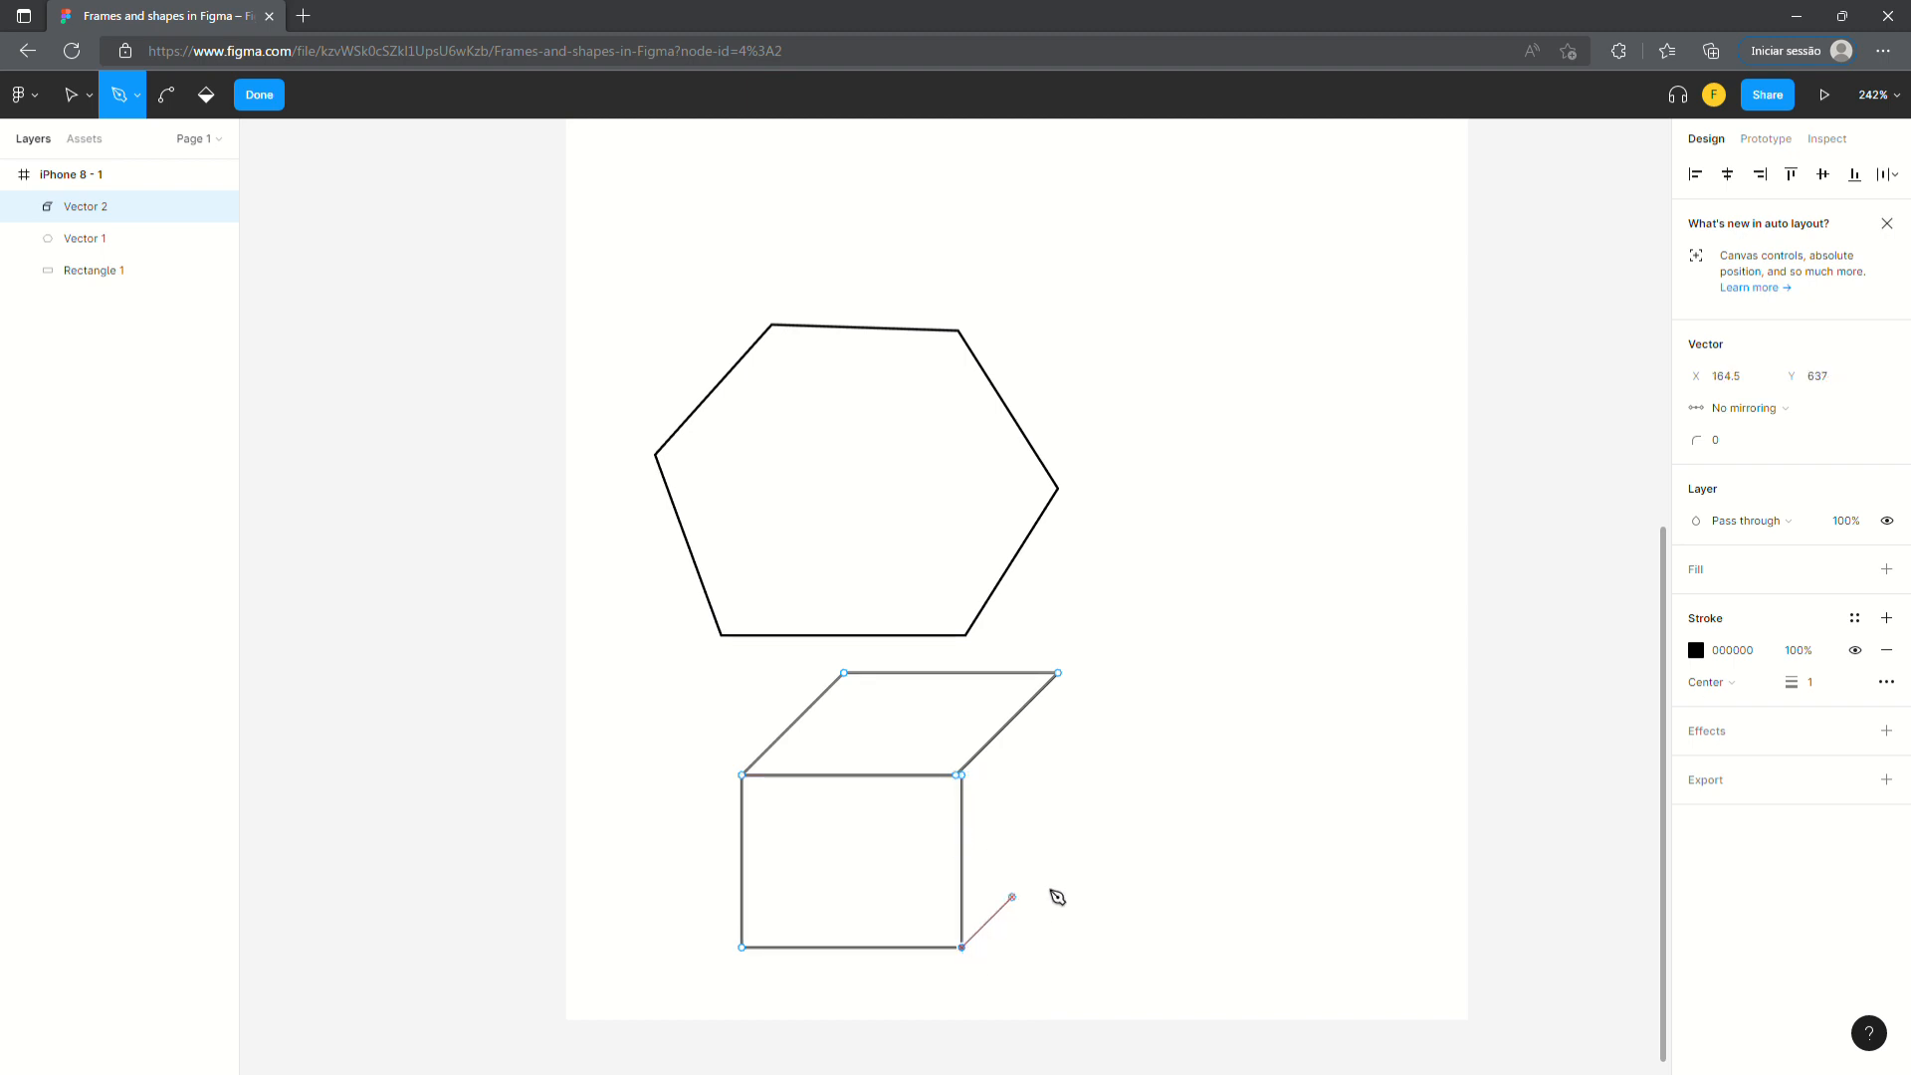
{"action": "left_click", "coordinate": [1058, 851]}
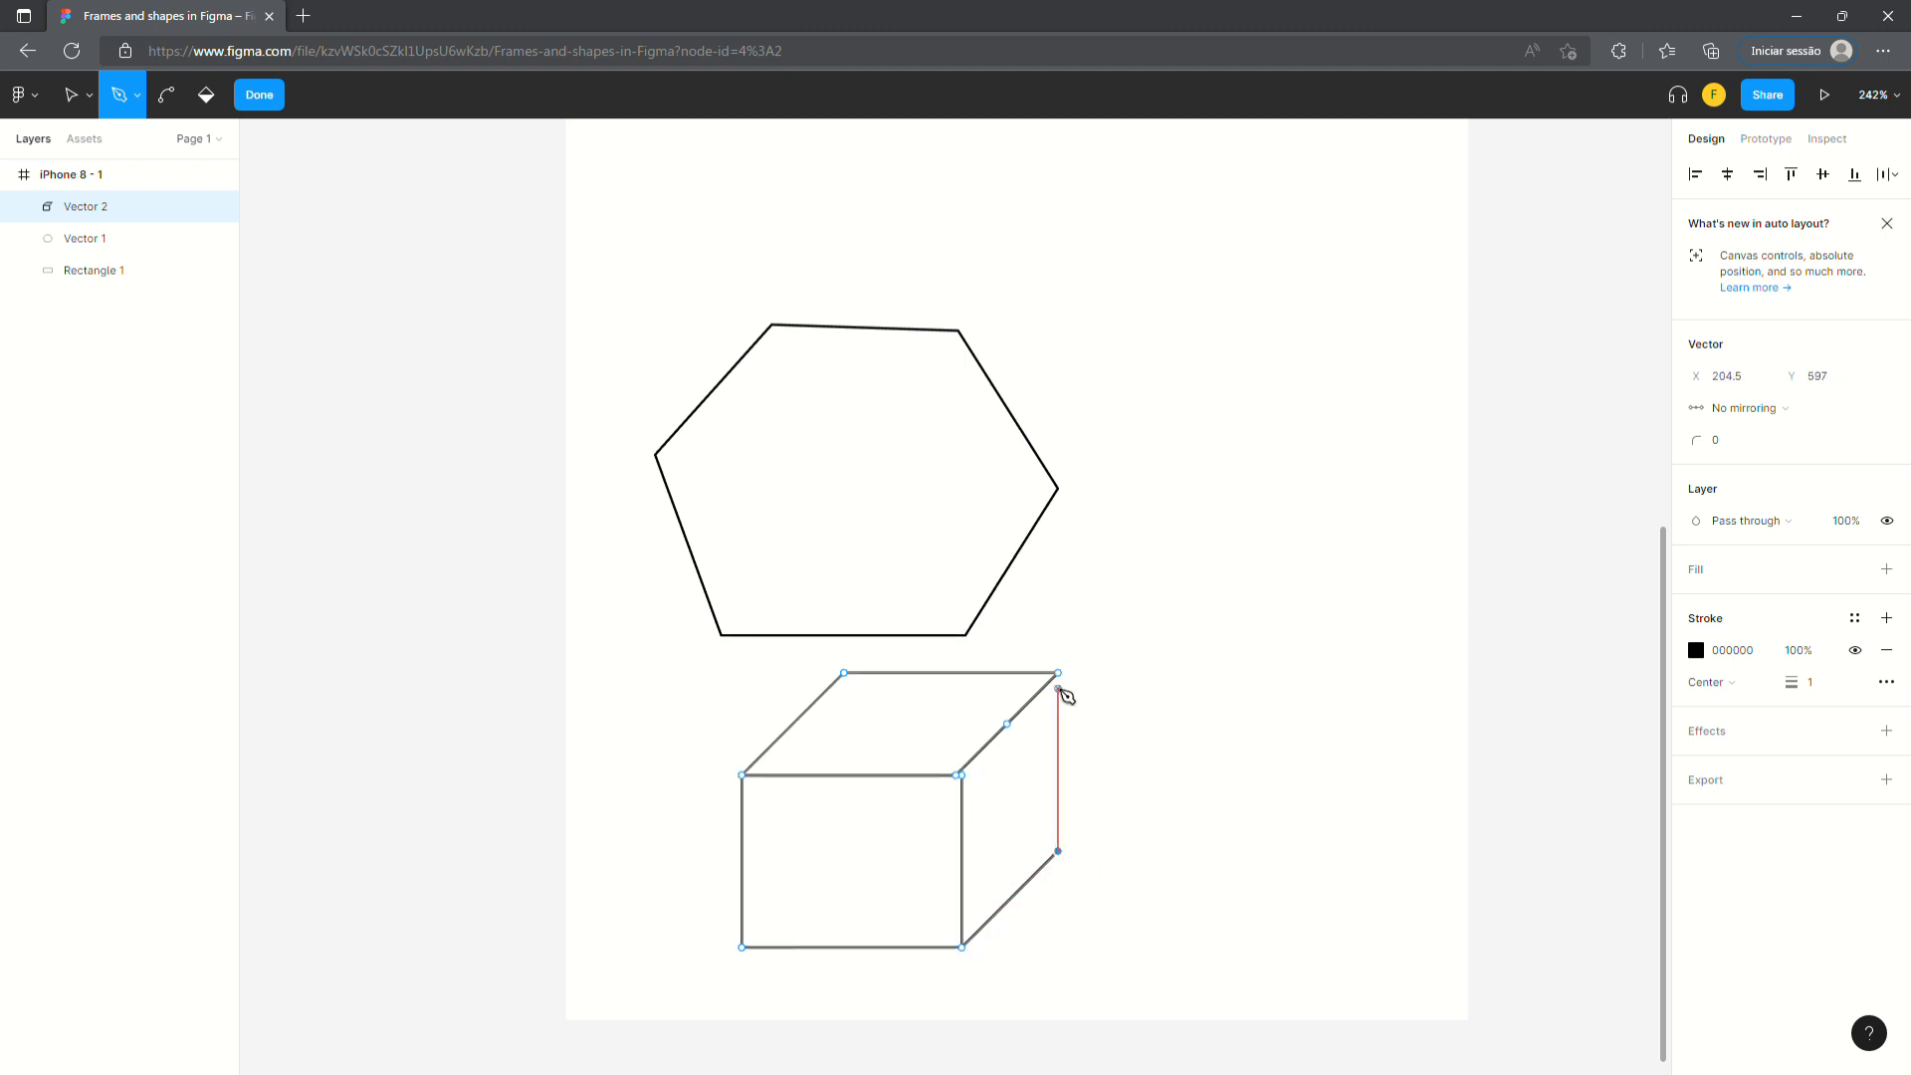
{"action": "left_click", "coordinate": [1059, 675]}
{"action": "key", "text": "Escape"}
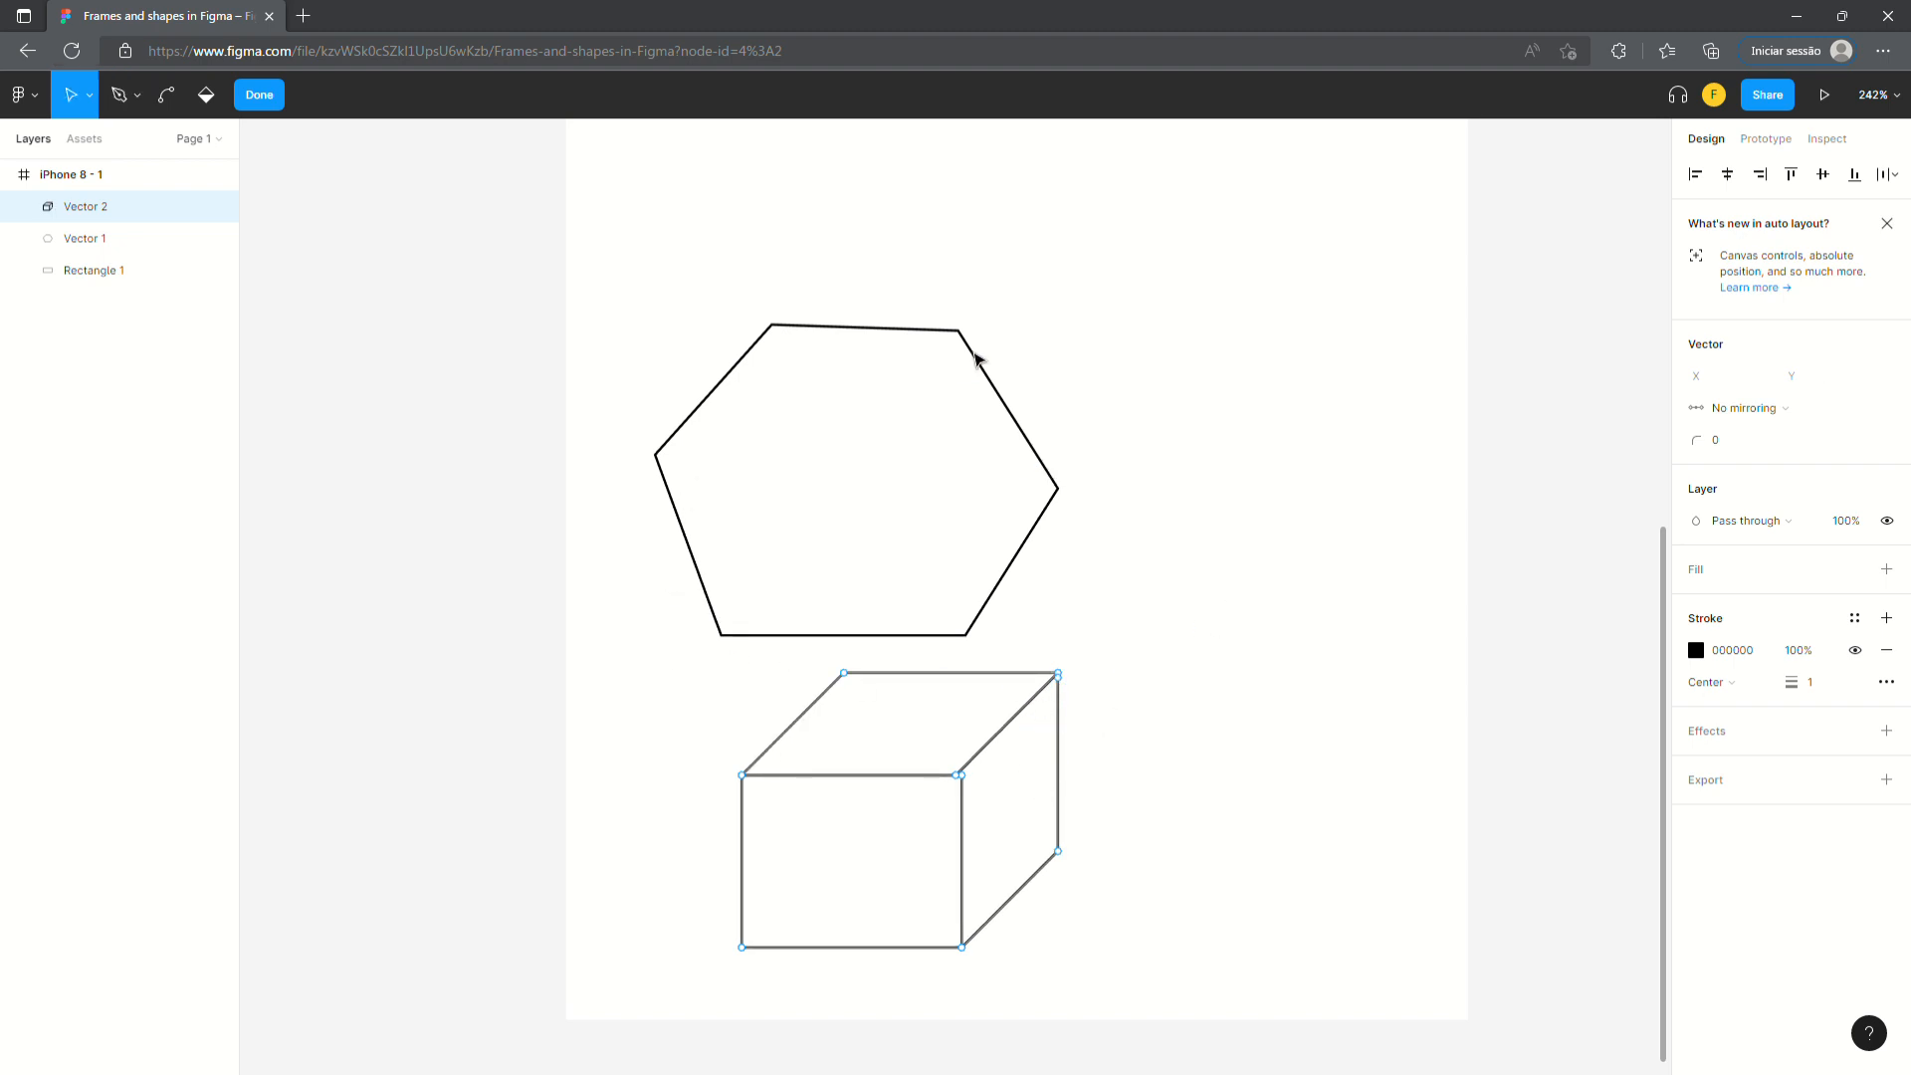
{"action": "scroll", "coordinate": [816, 687], "scroll_direction": "down", "scroll_amount": 1}
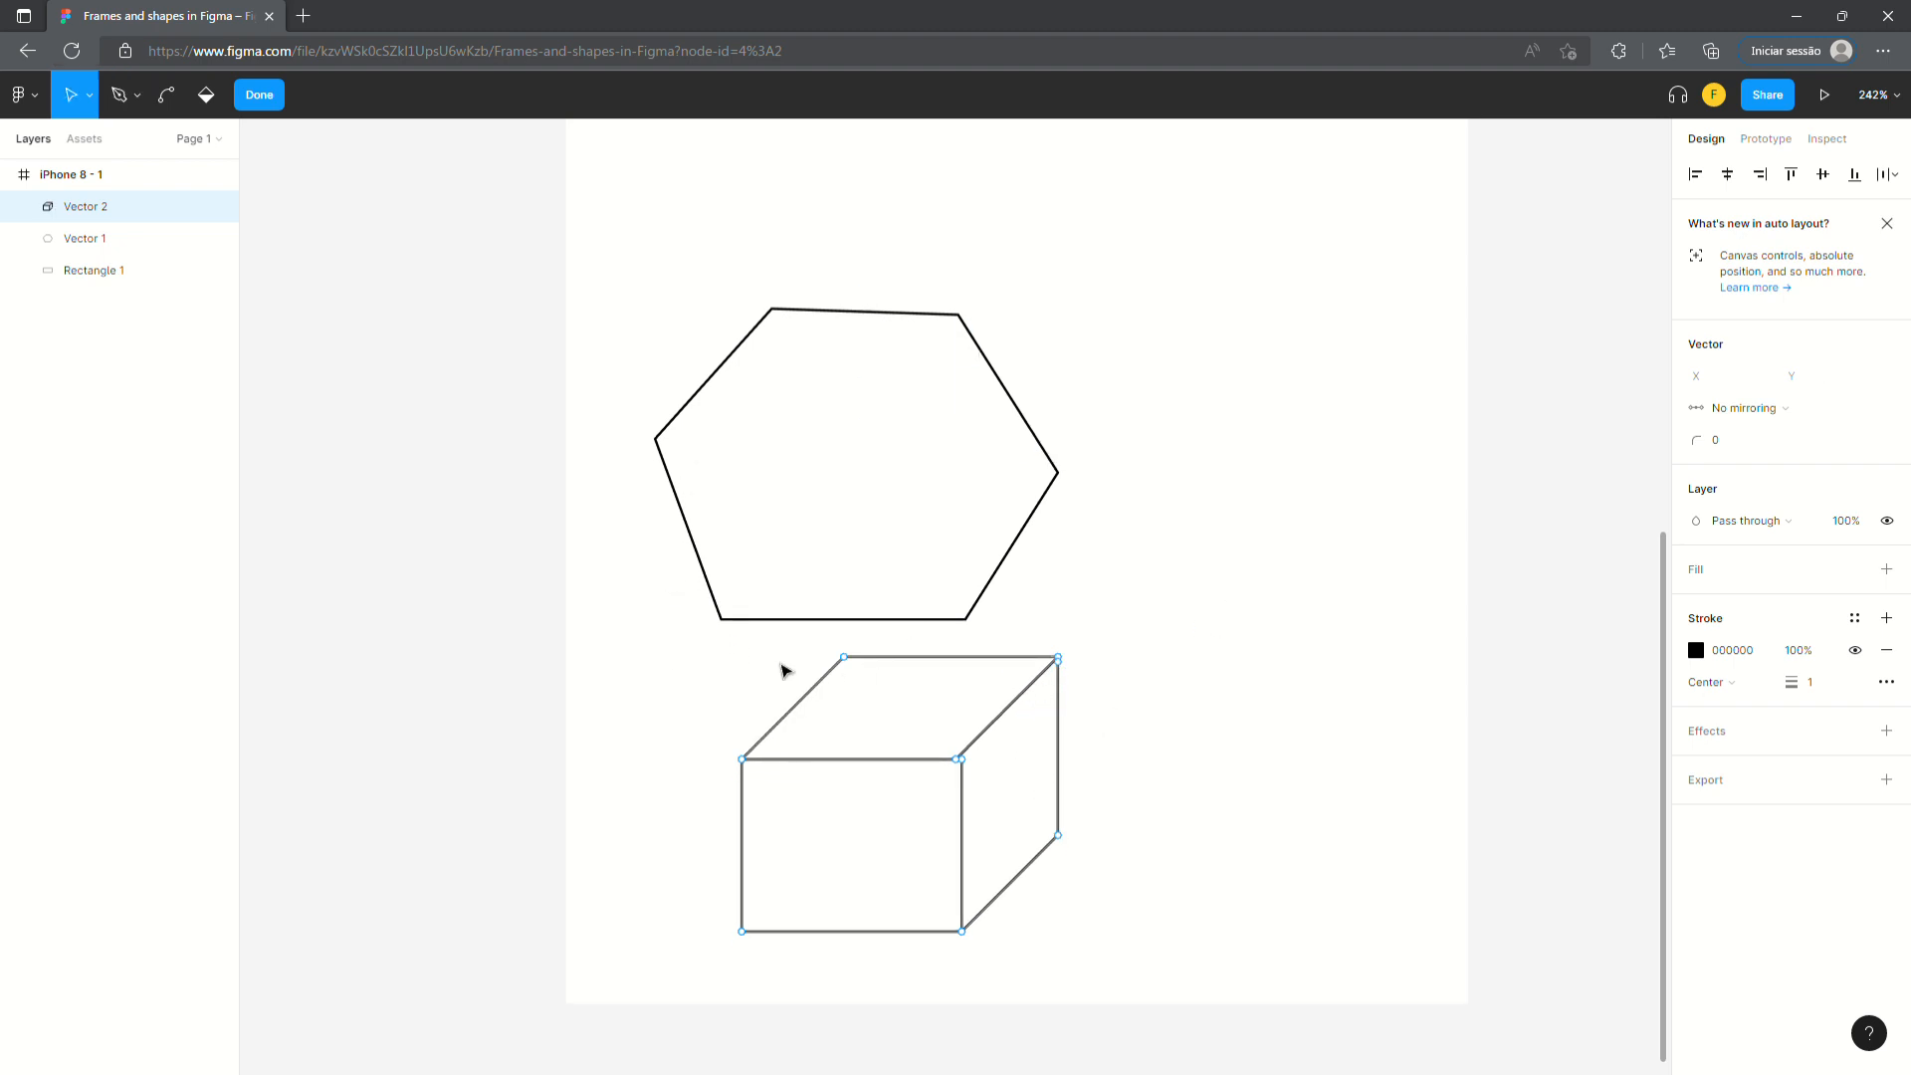
- Finish editing the cube's vector shape and deselect it
{"action": "left_click", "coordinate": [259, 95]}
{"action": "left_click", "coordinate": [786, 713]}
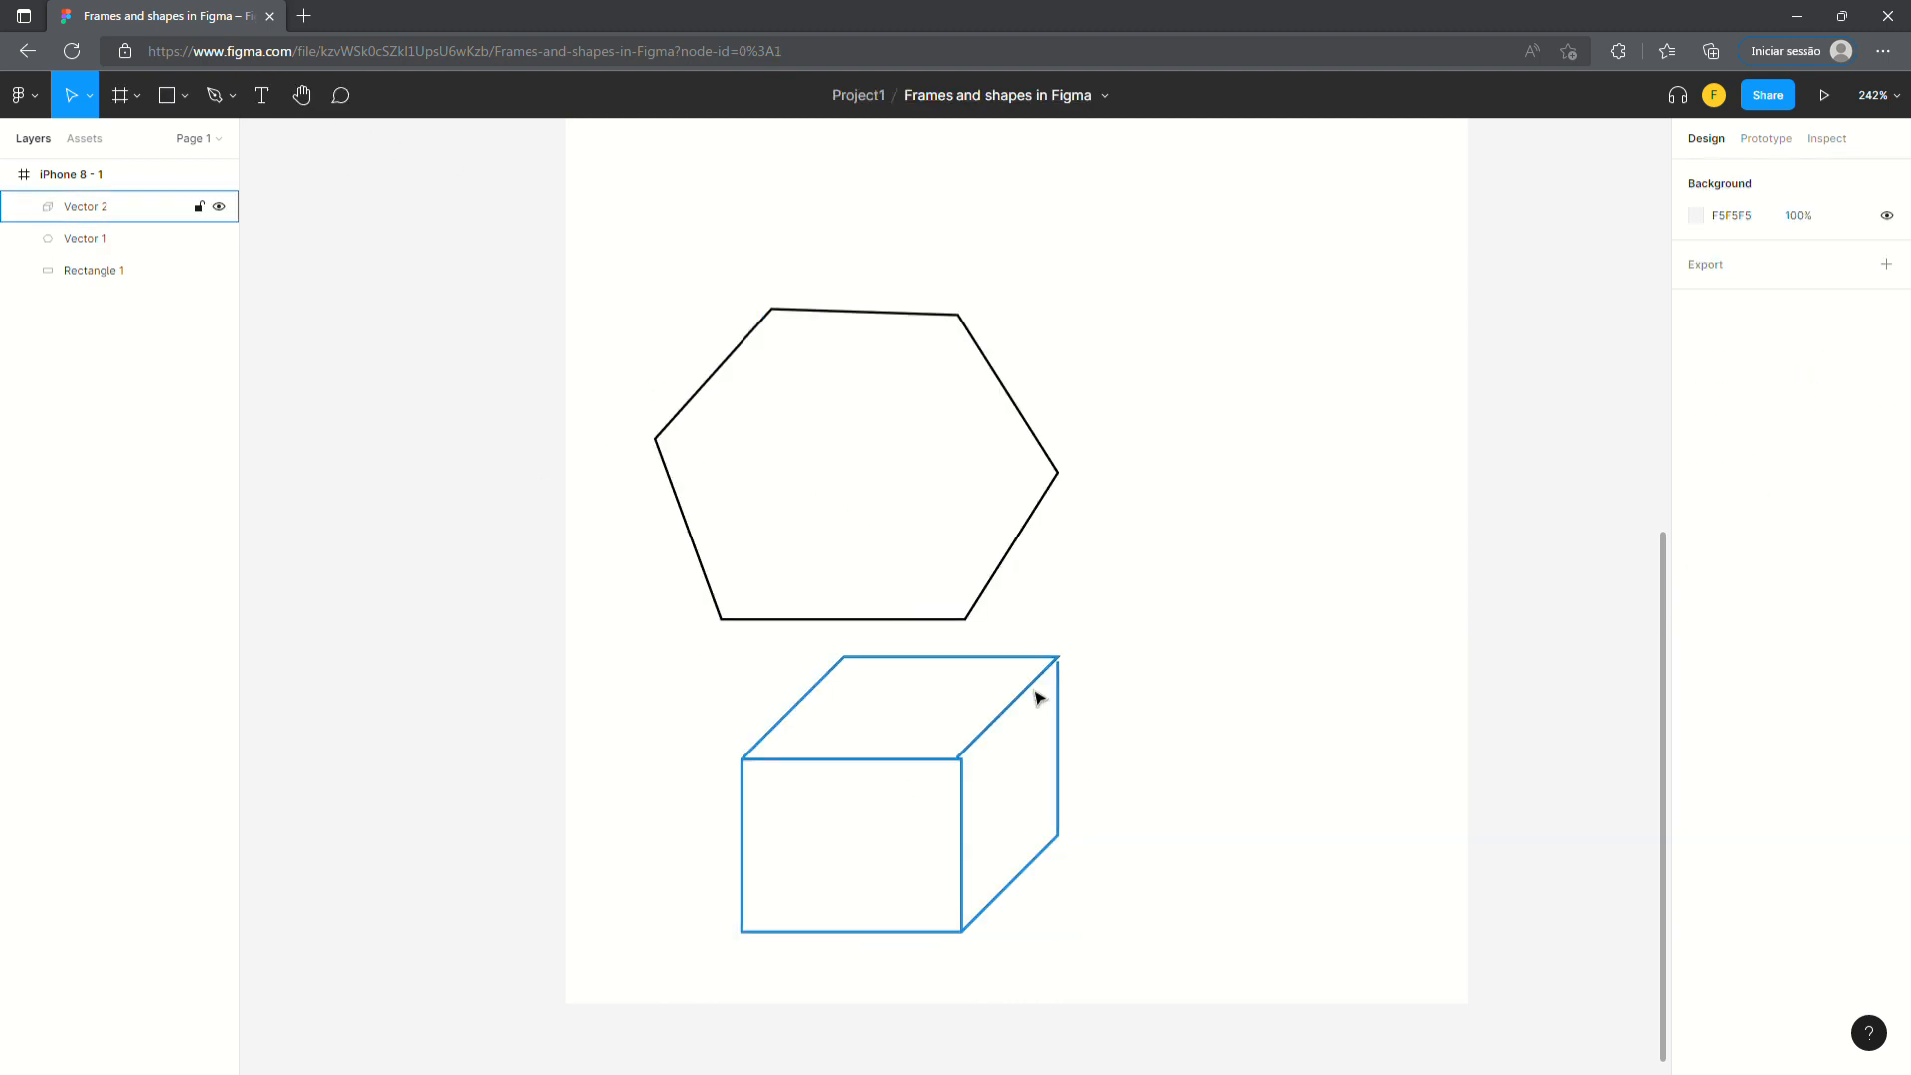
- Add the text "start typing" above the six-sided outline in the iPhone 8 frame
{"action": "left_click", "coordinate": [263, 97]}
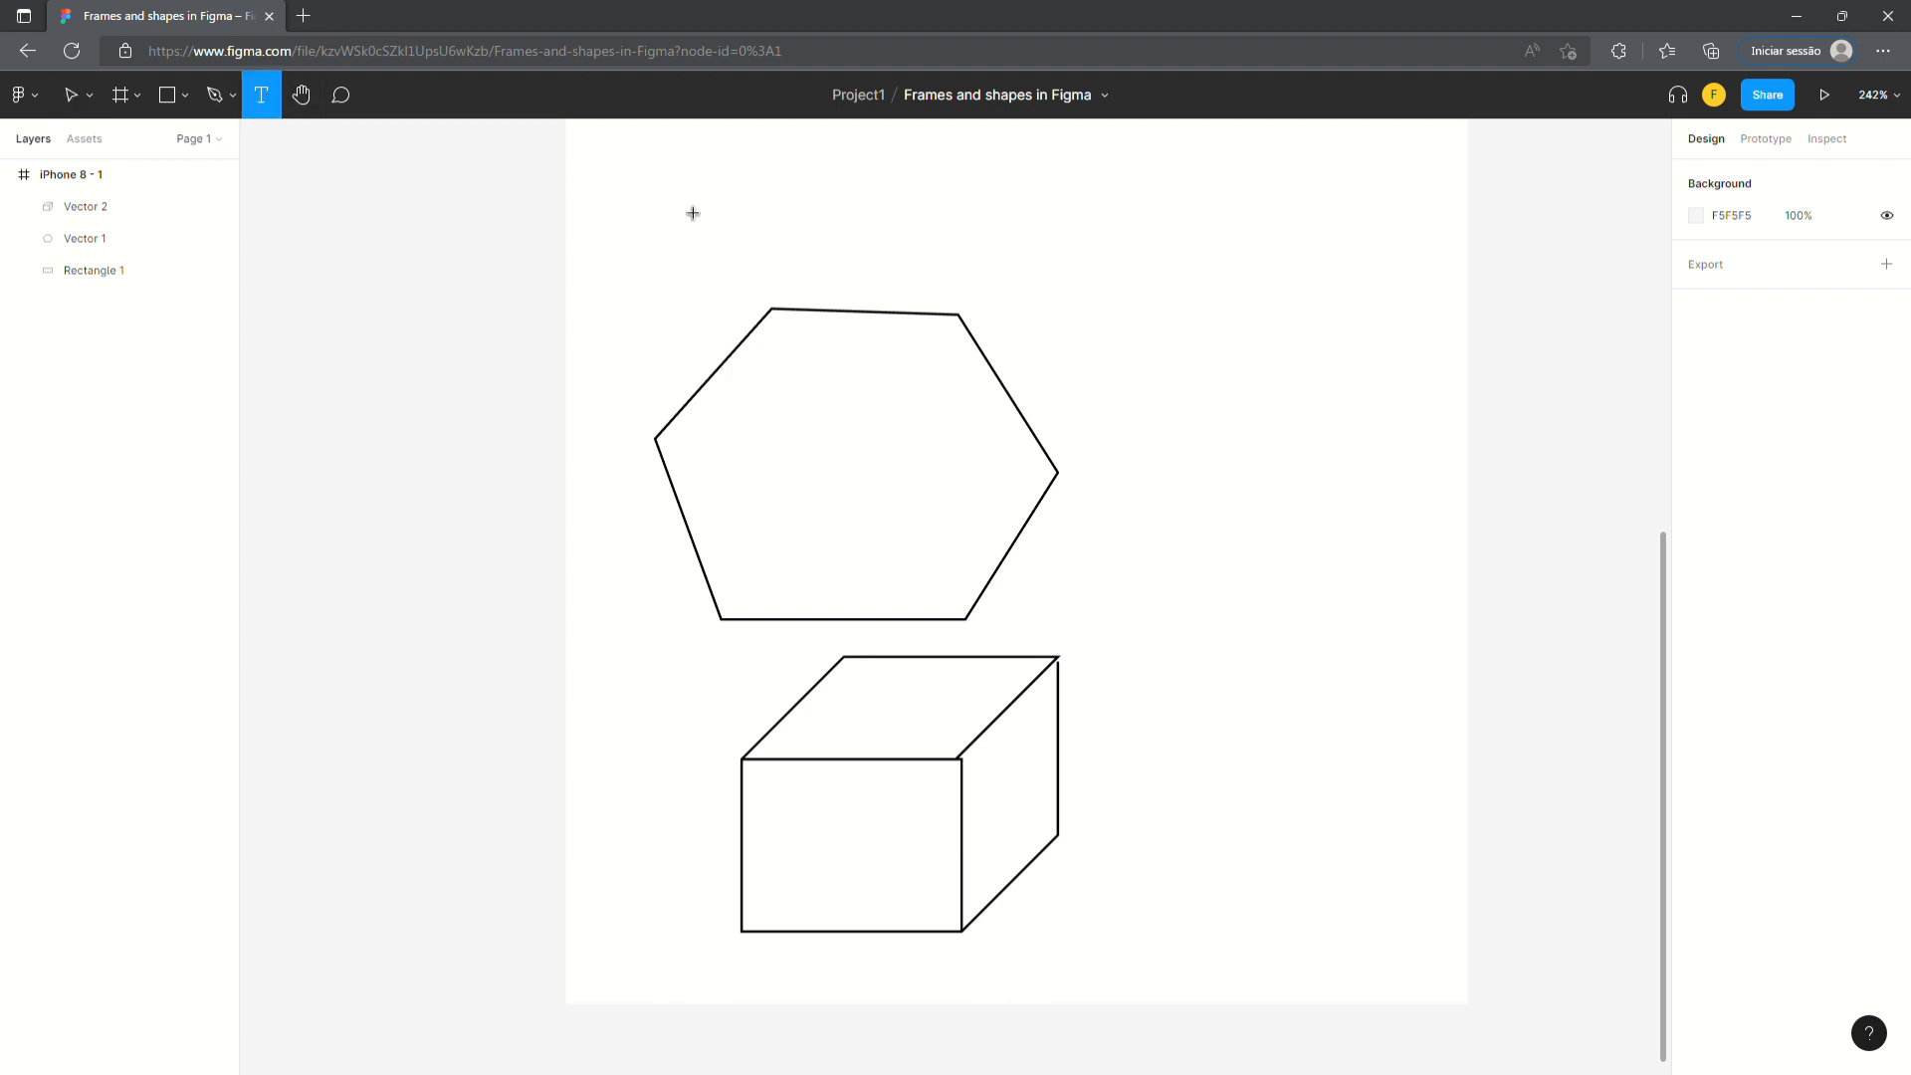
{"action": "left_click", "coordinate": [774, 227]}
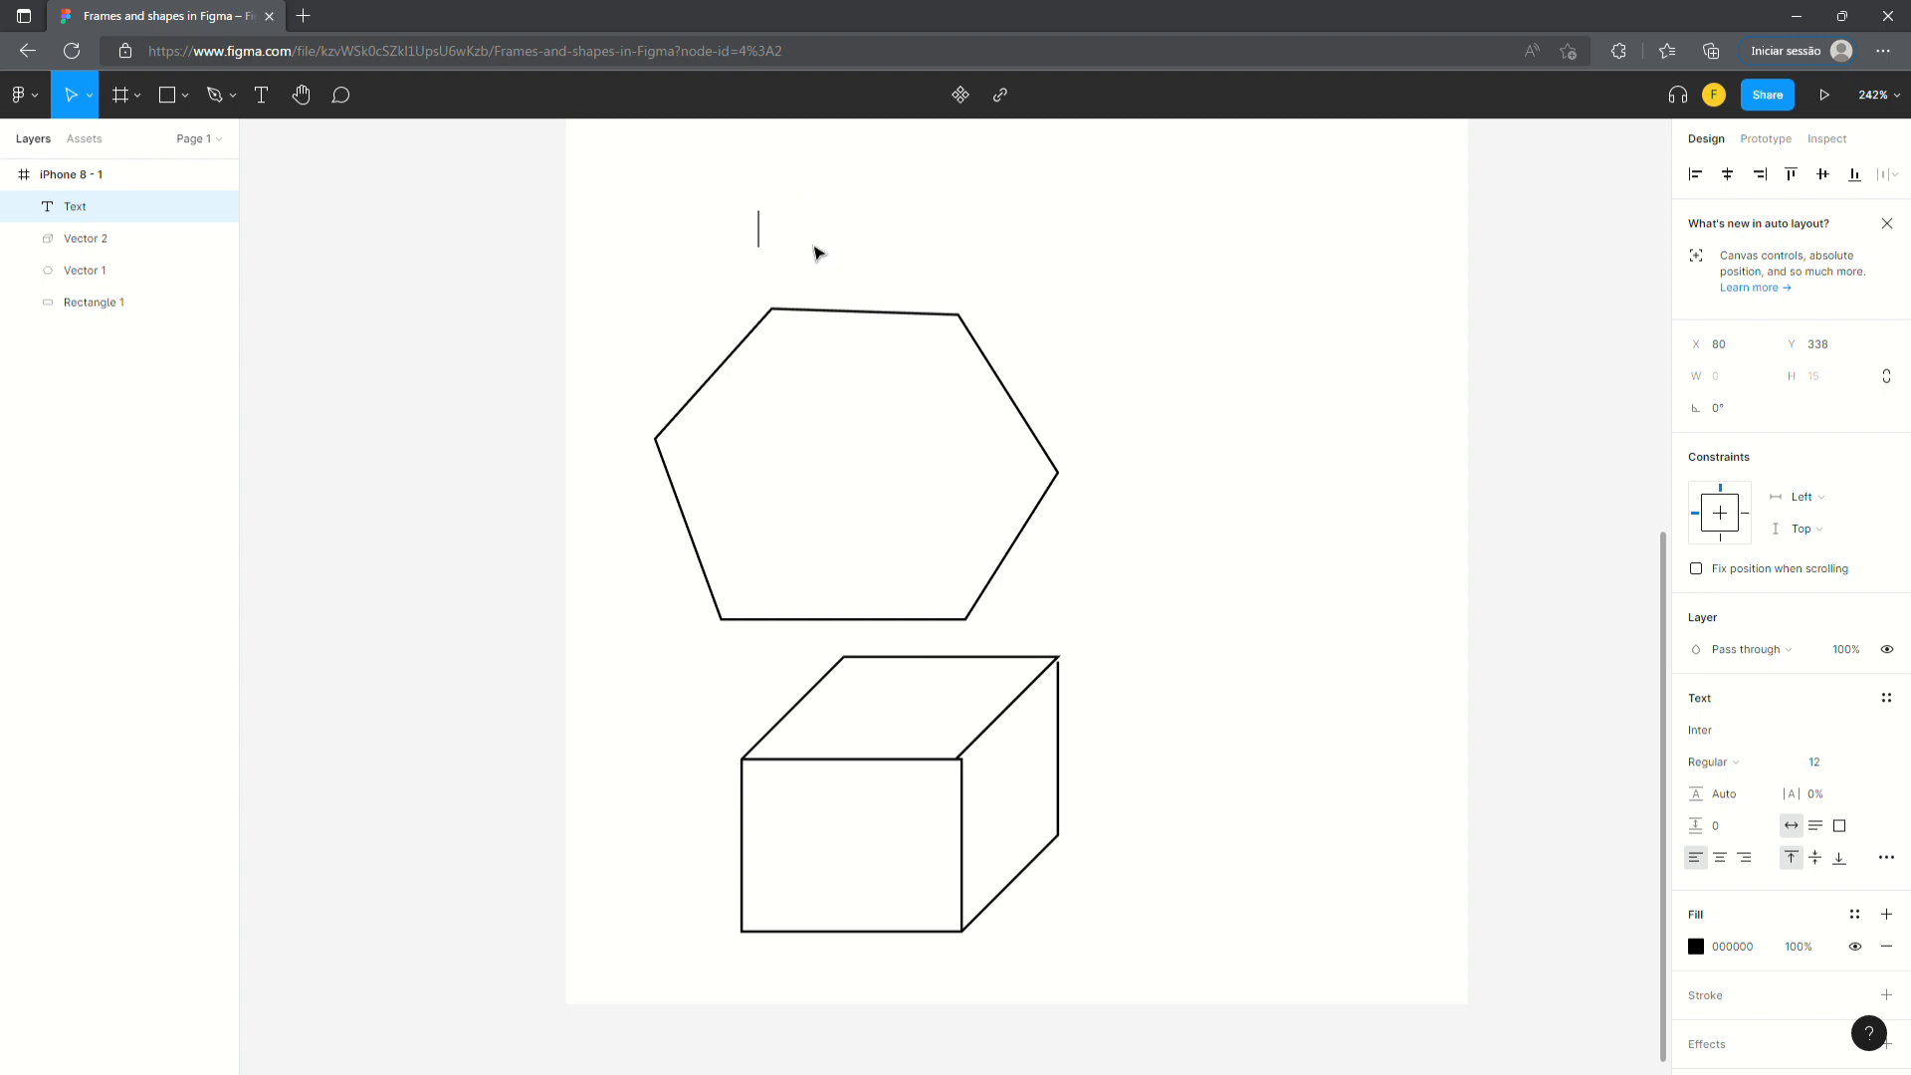
{"action": "type", "text": "start tyop"}
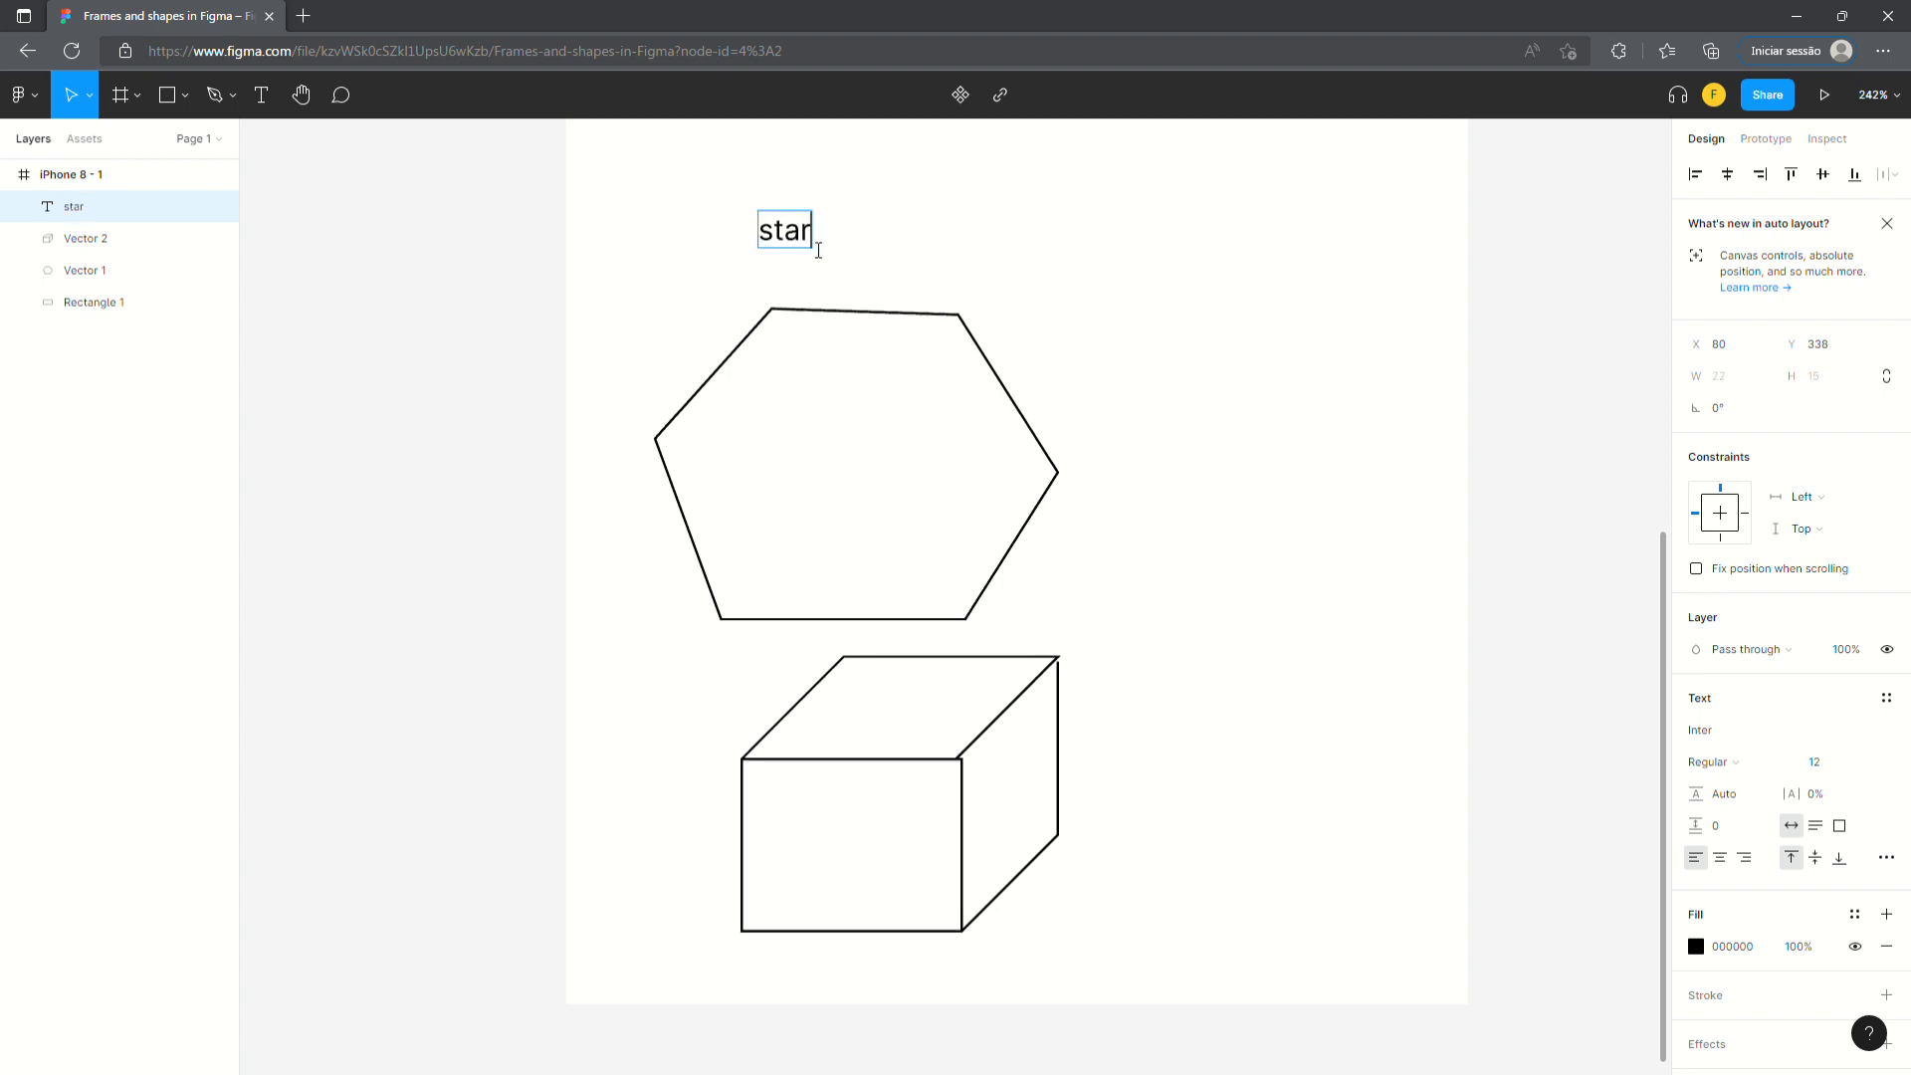
{"action": "key", "text": "BackSpace"}
{"action": "key", "text": "BackSpace"}
{"action": "type", "text": "ping"}
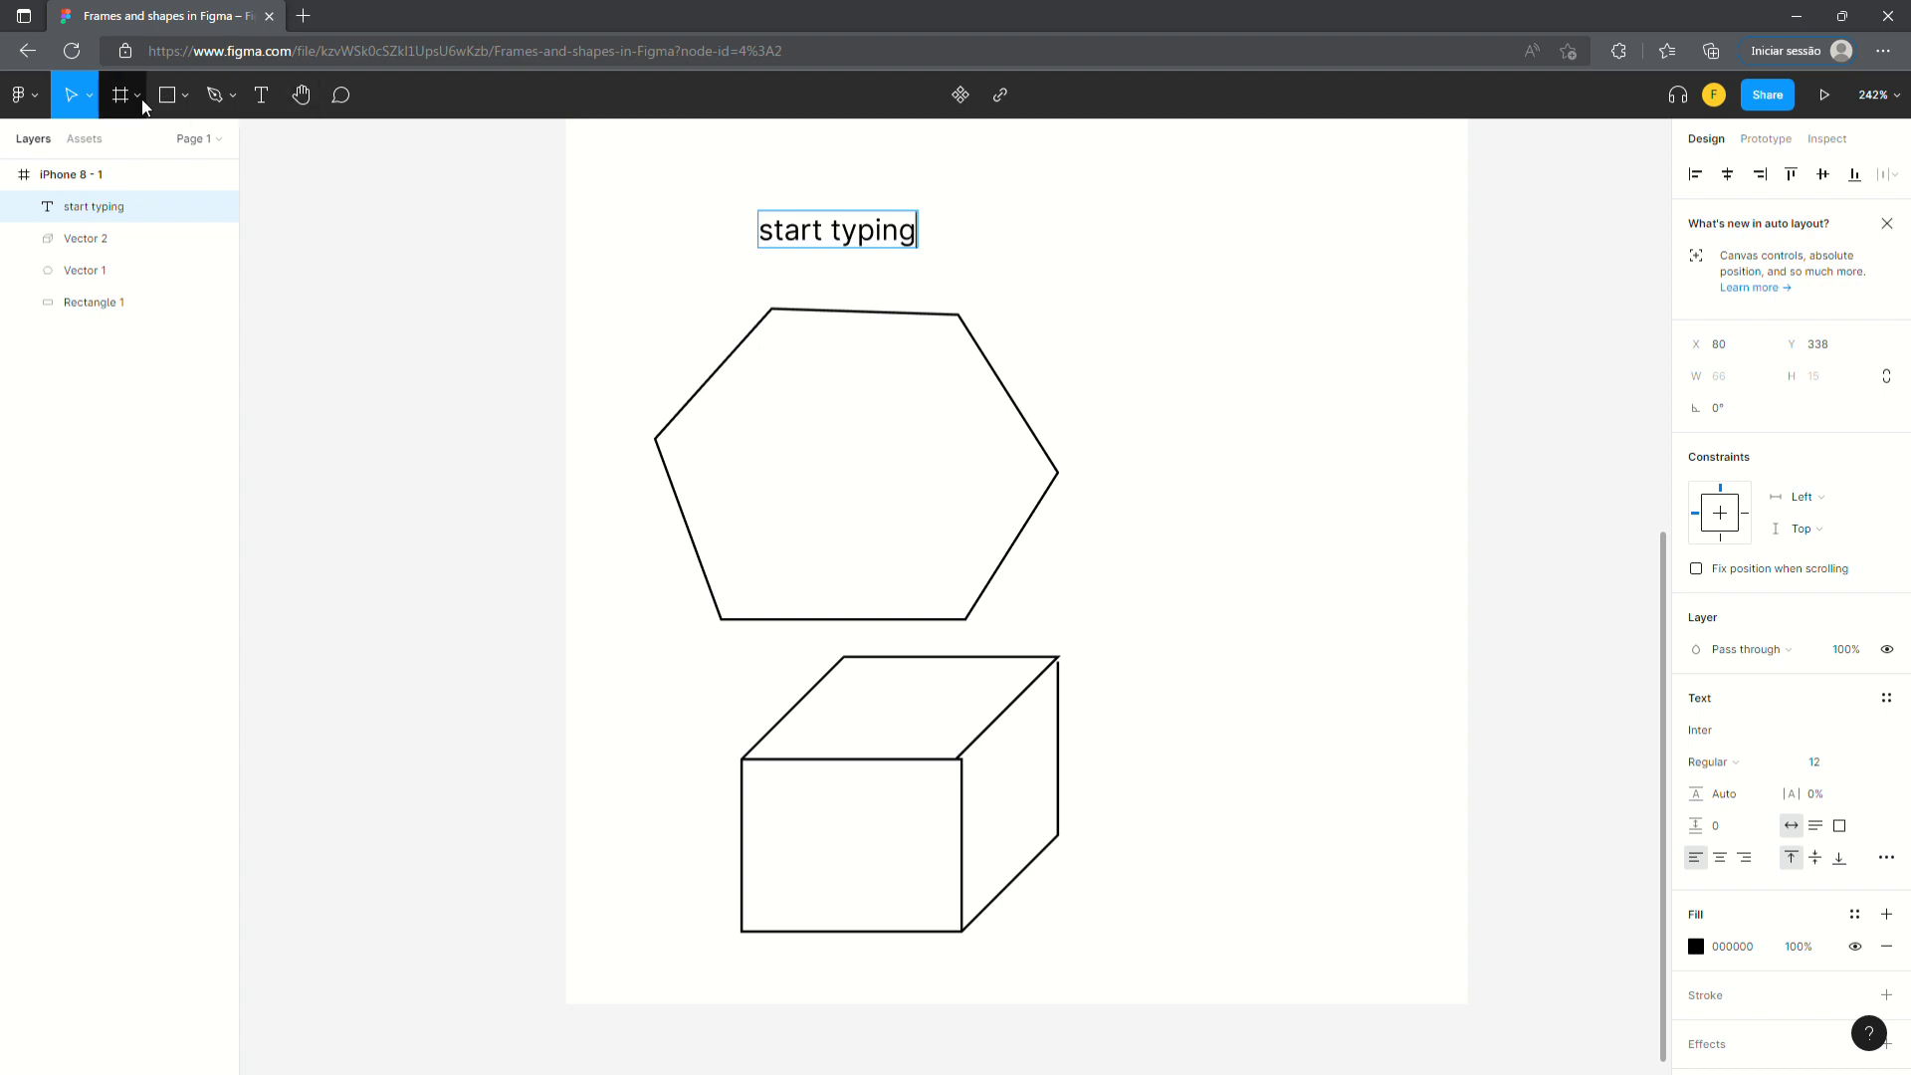
{"action": "left_click", "coordinate": [80, 104]}
{"action": "left_click", "coordinate": [672, 299]}
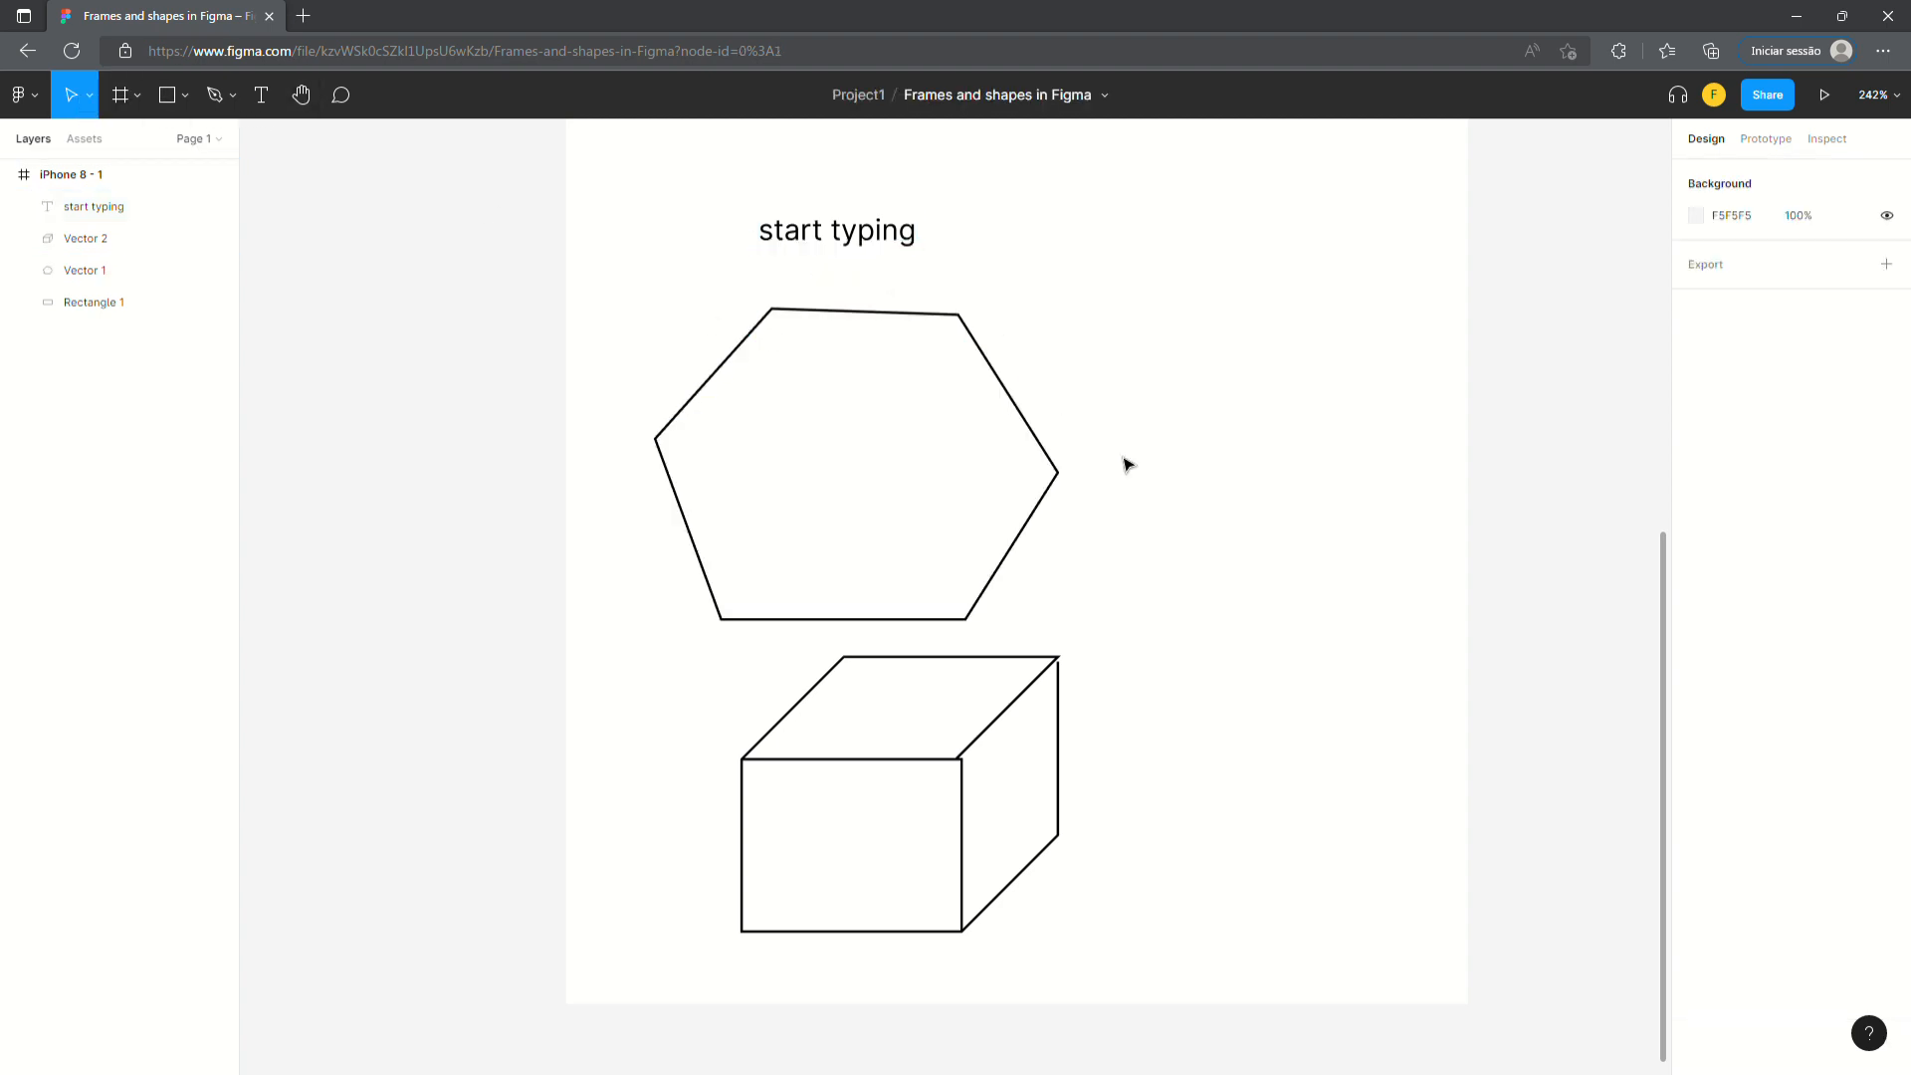
- Delete the grey rectangle, the text, the six-sided outline and the cube, leaving the iPhone 8 frame empty
{"action": "scroll", "coordinate": [1090, 460], "scroll_direction": "up", "scroll_amount": 1}
{"action": "scroll", "coordinate": [970, 466], "scroll_direction": "down", "scroll_amount": 6}
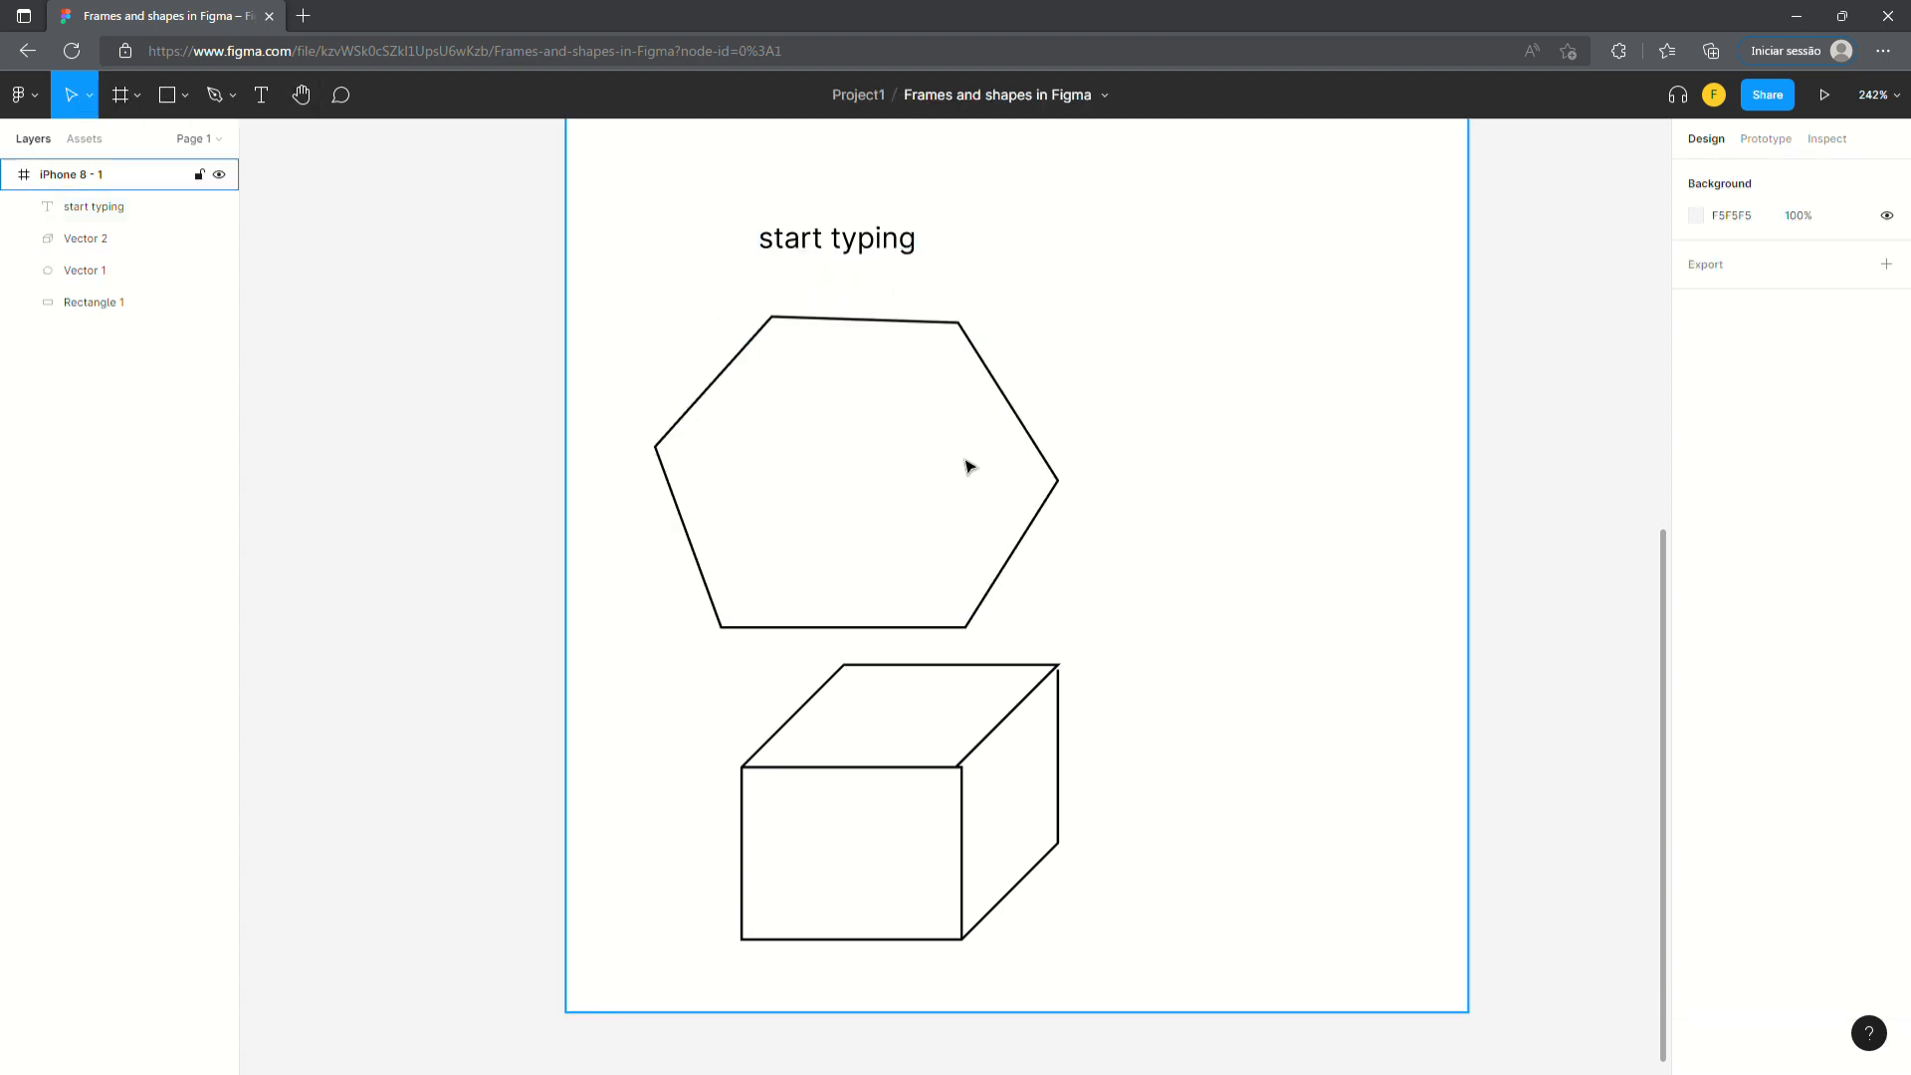
{"action": "left_click", "coordinate": [934, 232]}
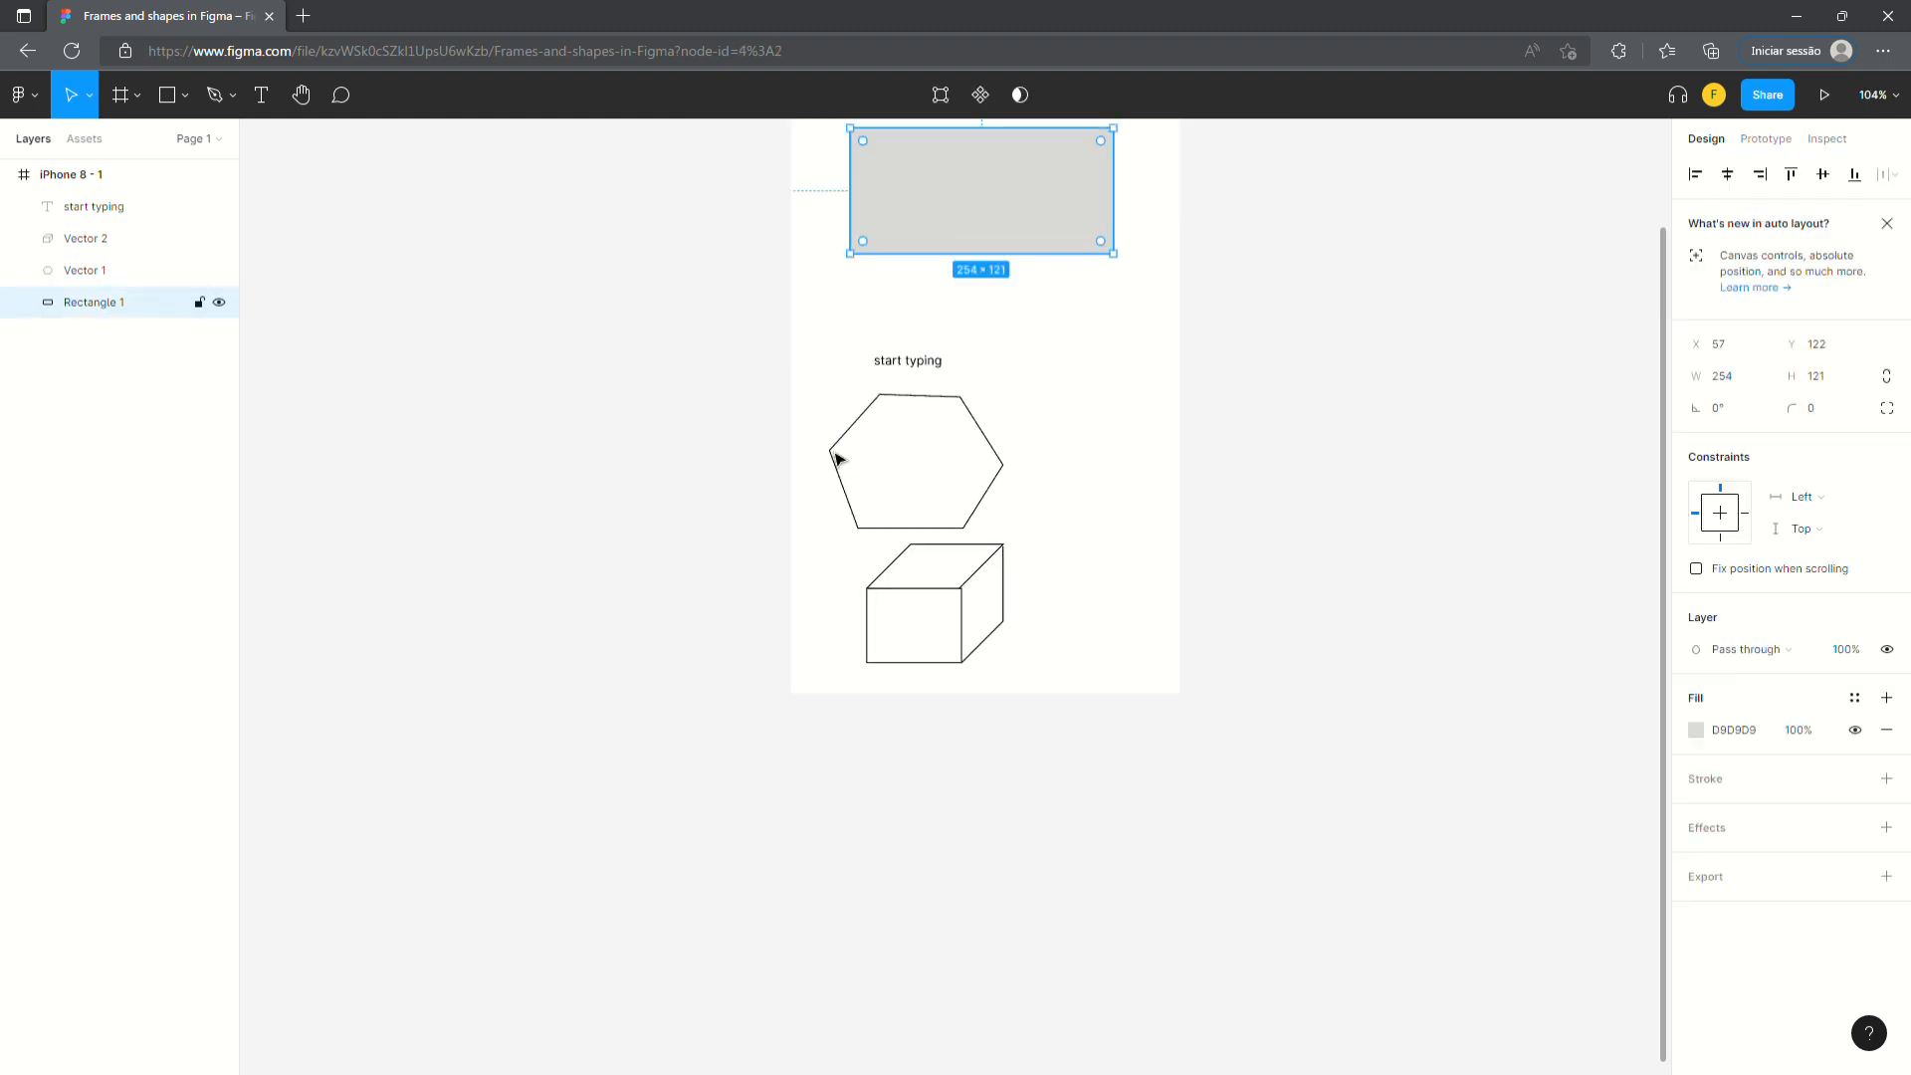
{"action": "scroll", "coordinate": [701, 602], "scroll_direction": "up", "scroll_amount": 3}
{"action": "key", "text": "Delete"}
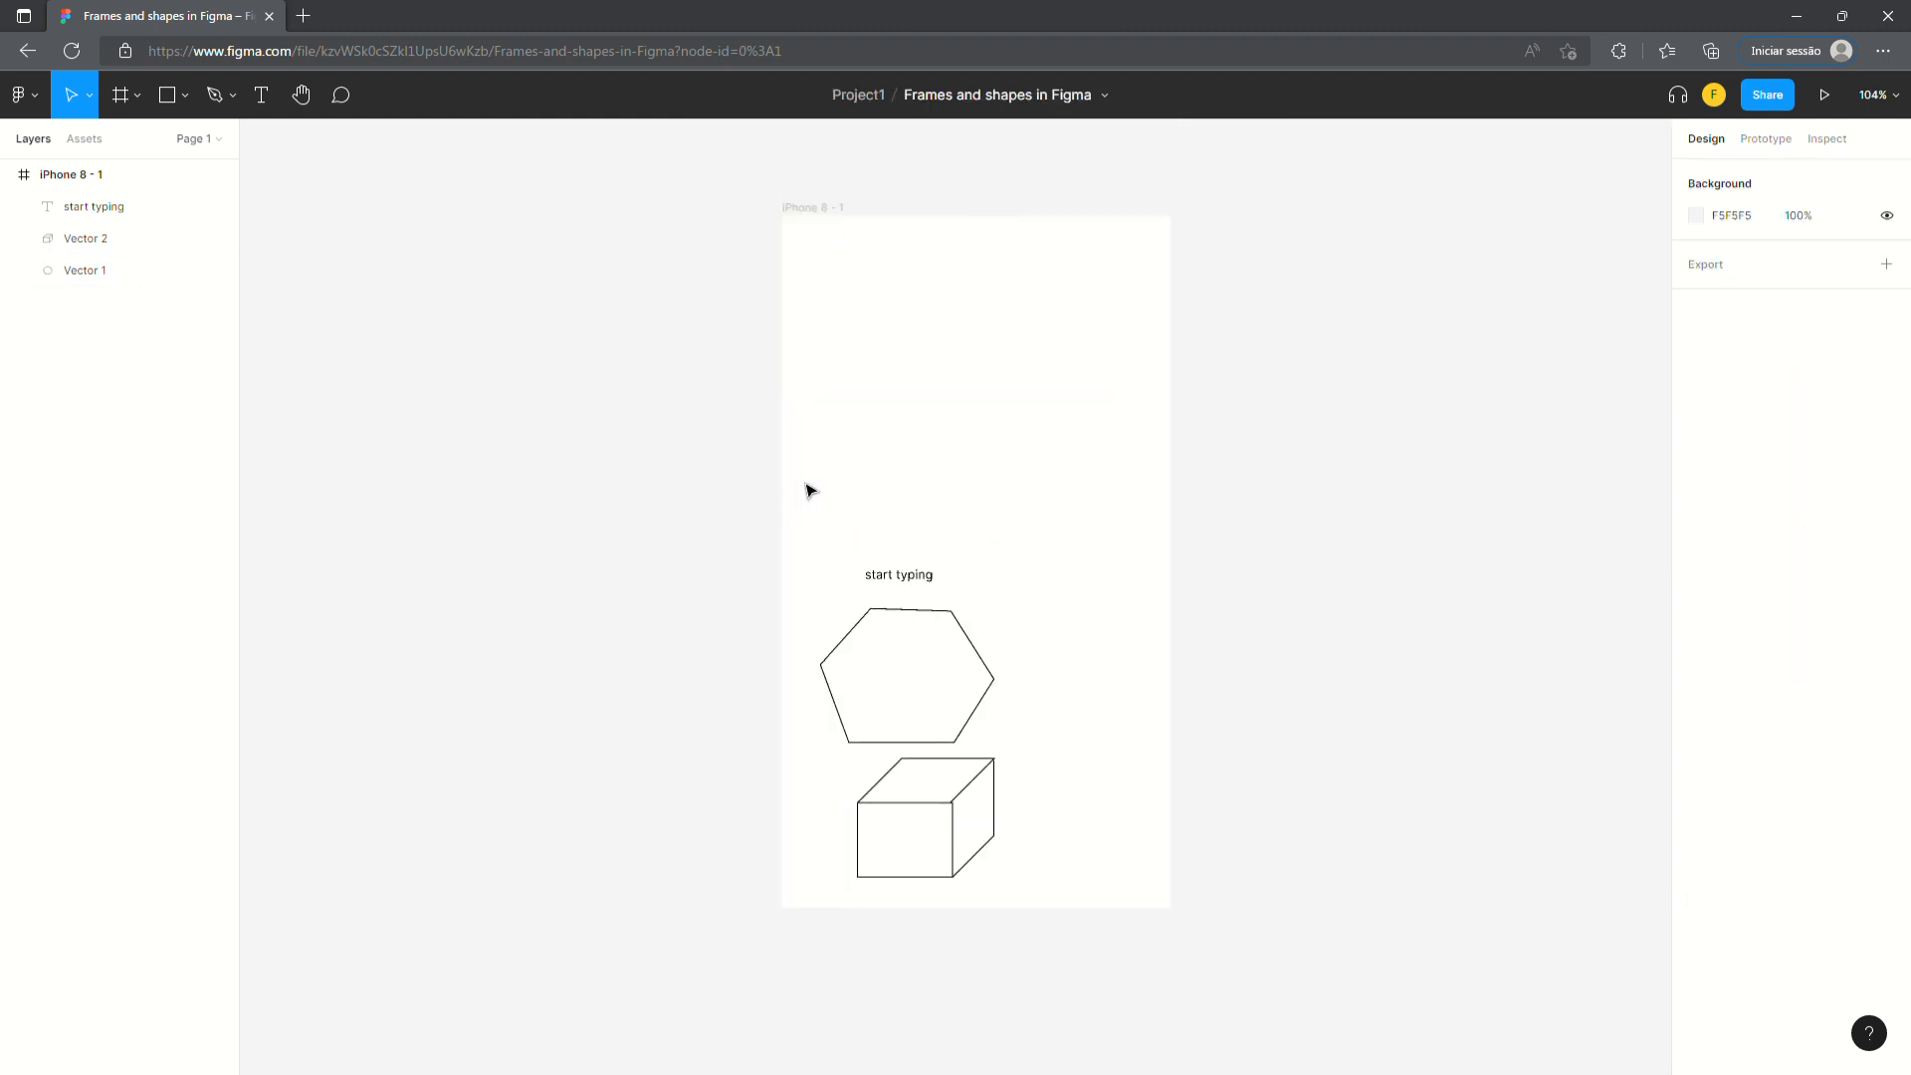
{"action": "left_click_drag", "start_coordinate": [812, 460], "coordinate": [1037, 942]}
{"action": "key", "text": "Delete"}
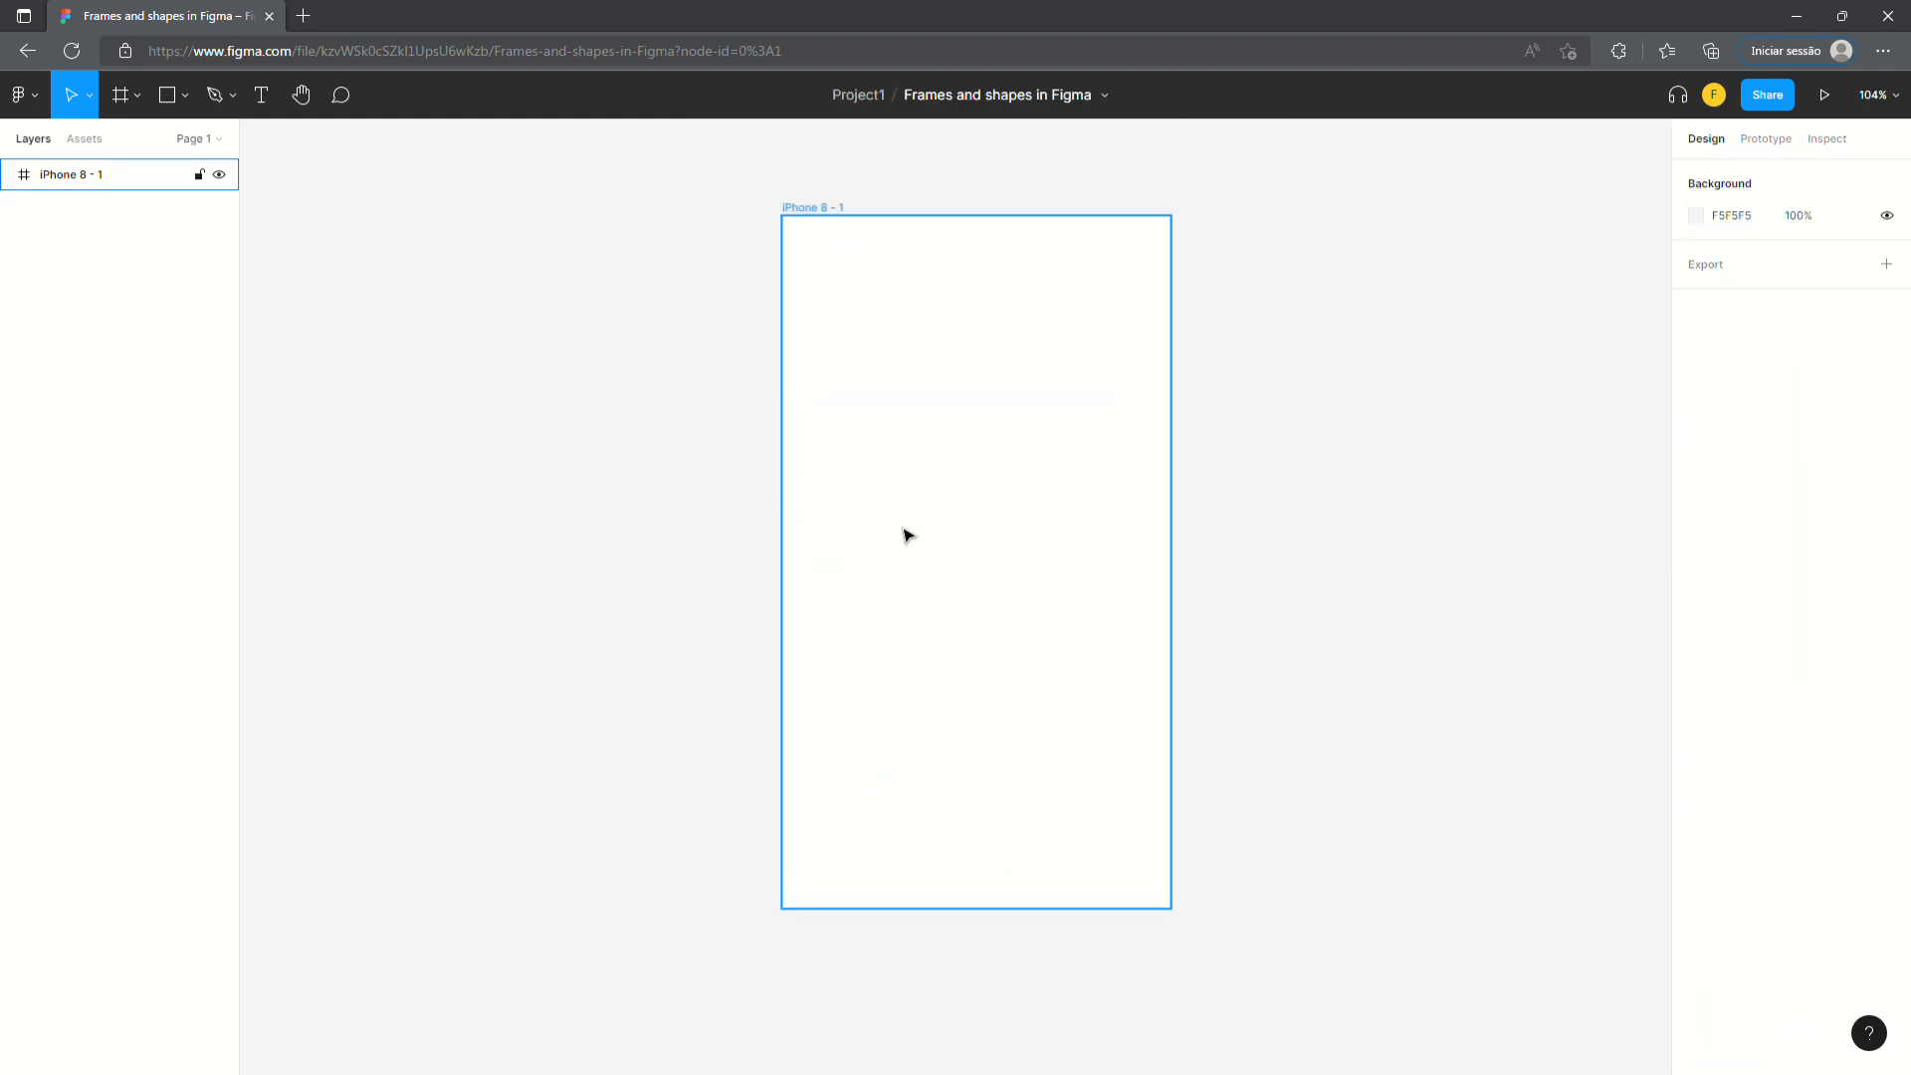
- Place a 100 × 100 frame on the empty canvas outside the iPhone 8 frame and delete it again
{"action": "left_click_drag", "start_coordinate": [904, 534], "coordinate": [784, 593]}
{"action": "left_click", "coordinate": [122, 103]}
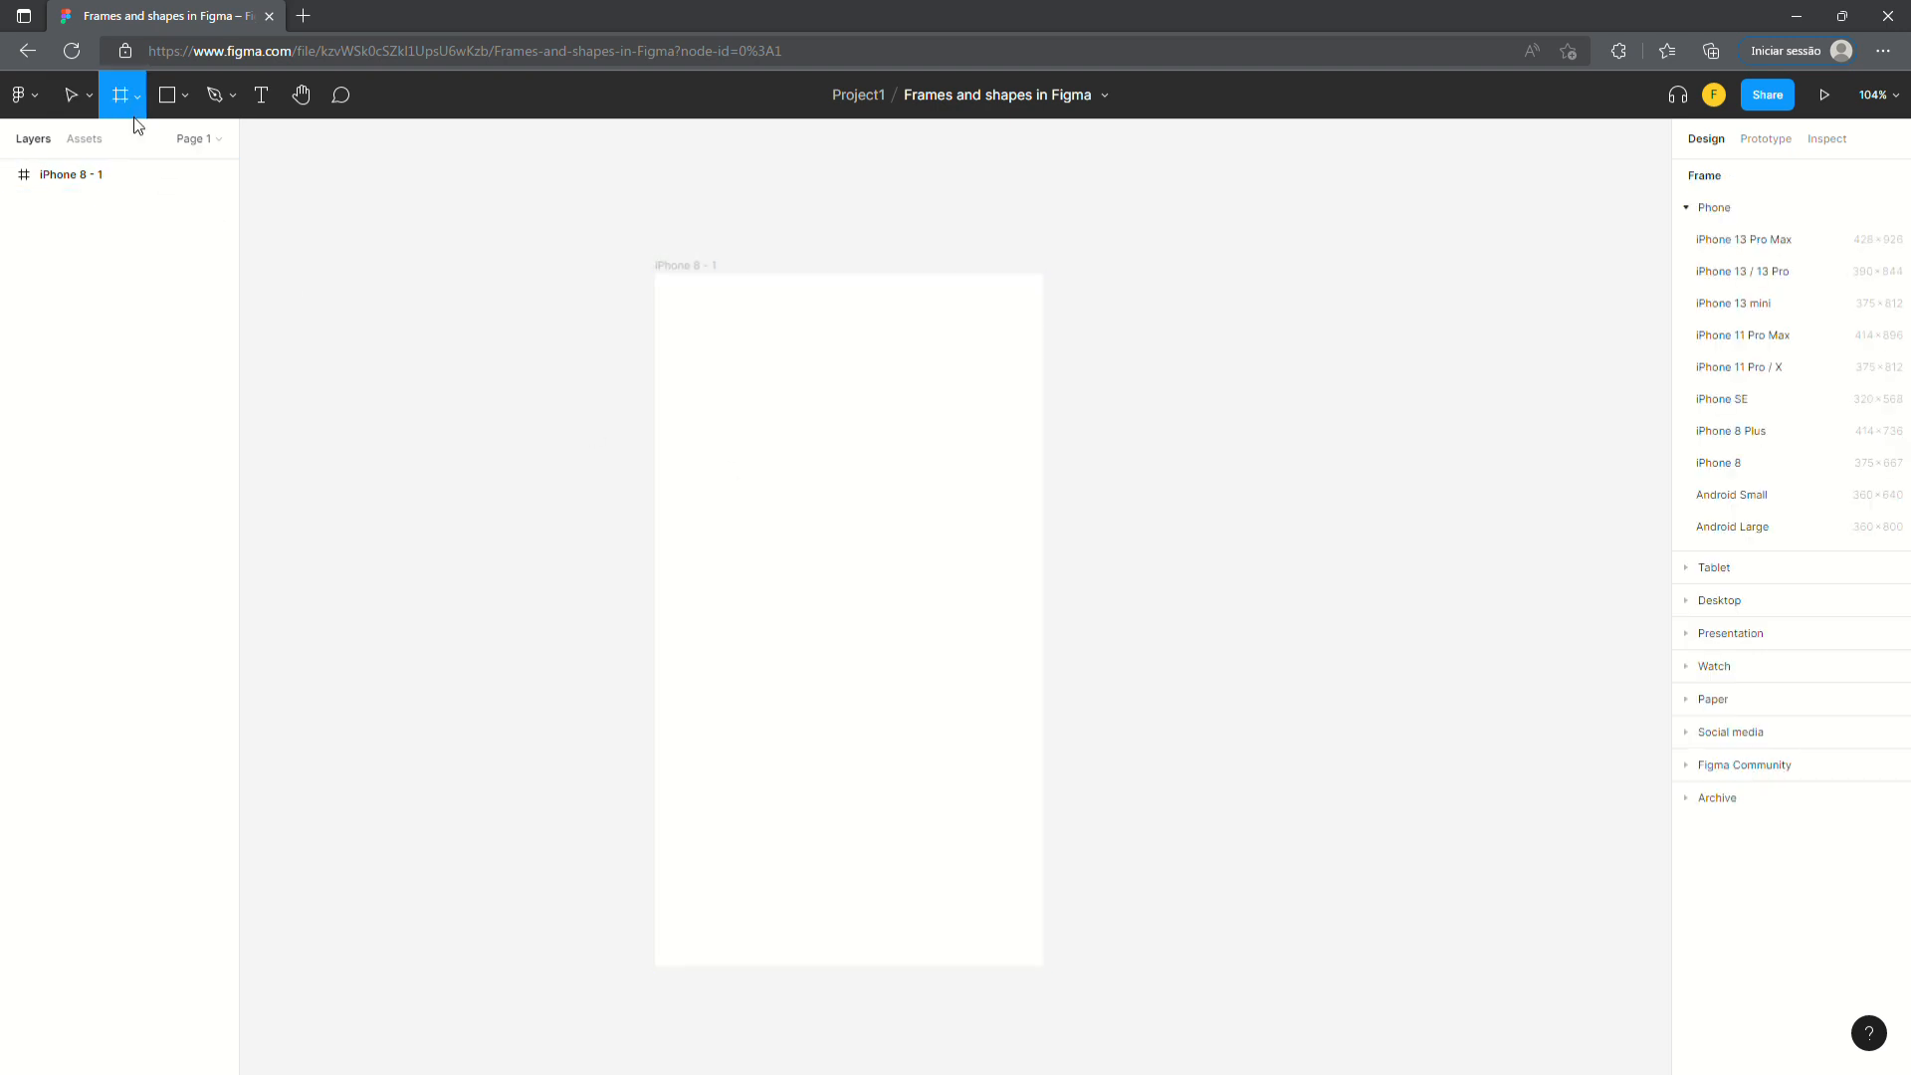
{"action": "left_click", "coordinate": [133, 106]}
{"action": "left_click", "coordinate": [382, 225]}
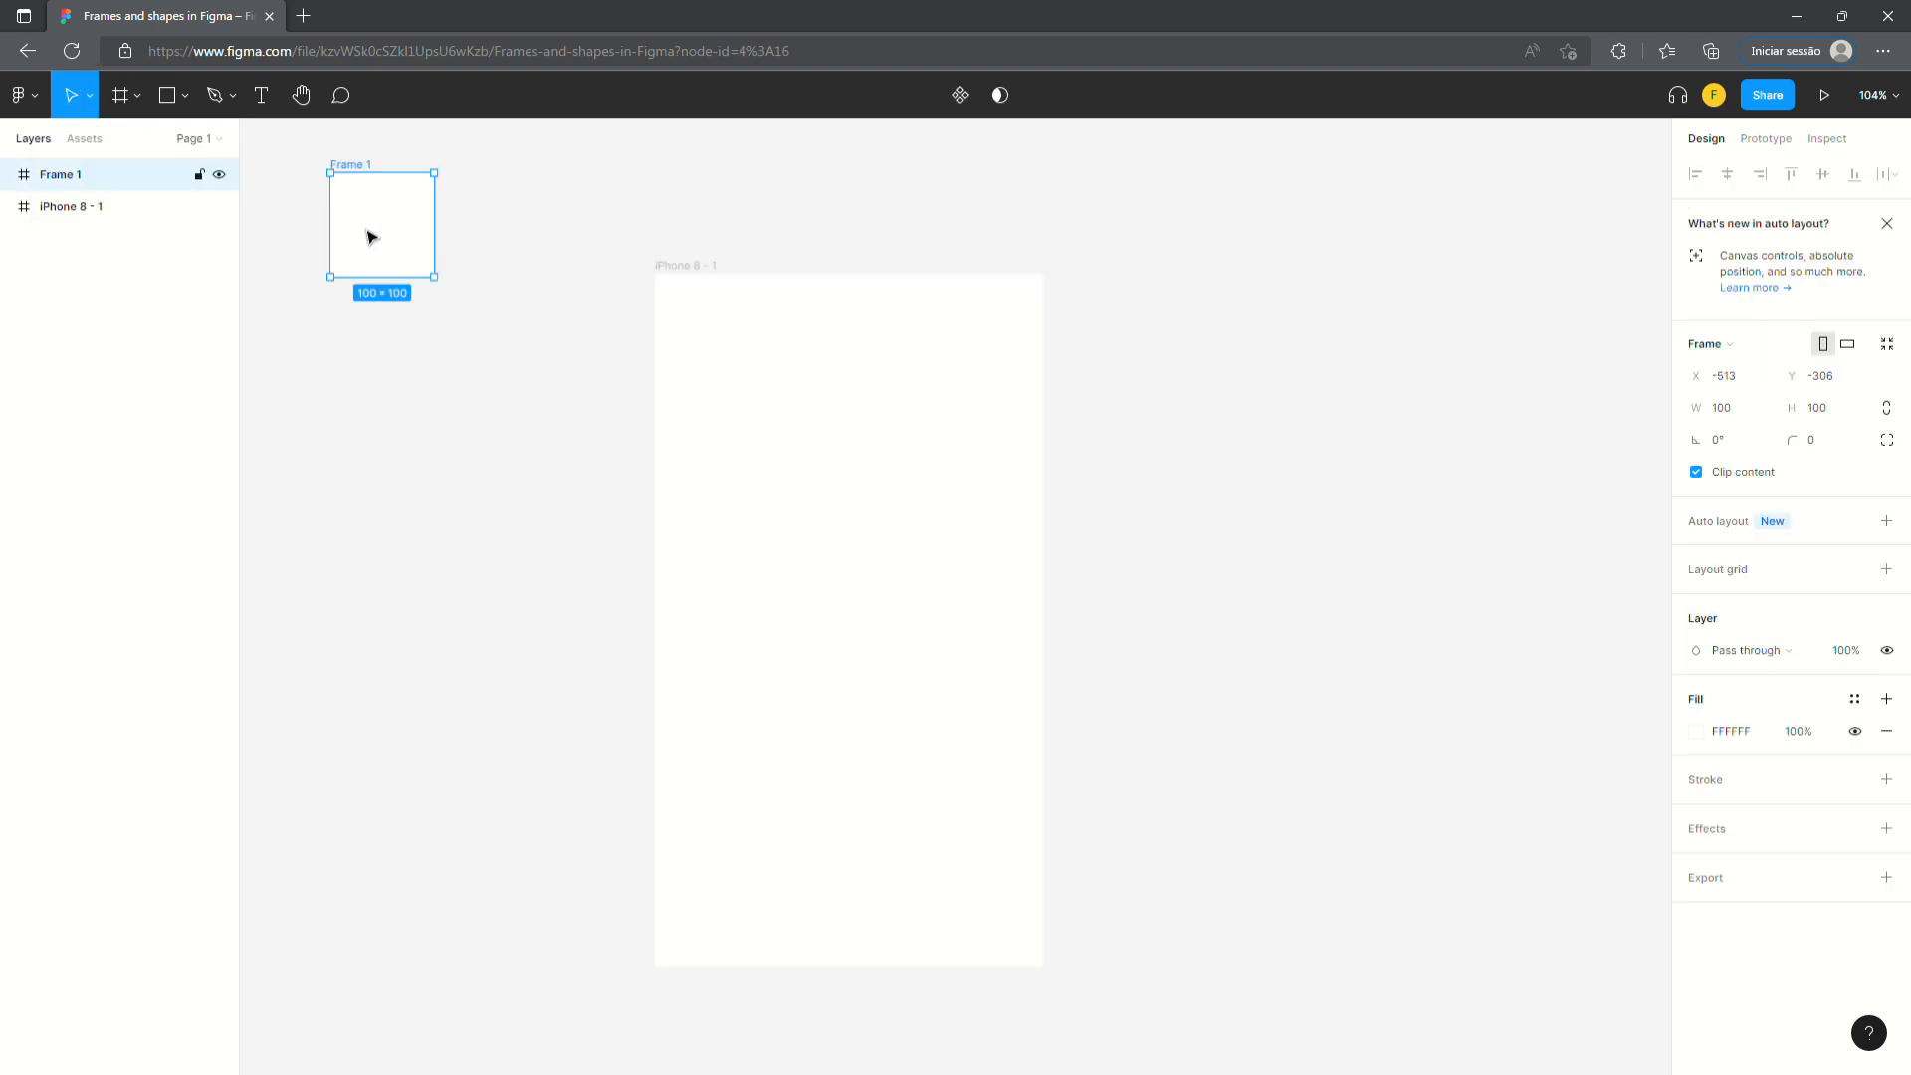
{"action": "key", "text": "Delete"}
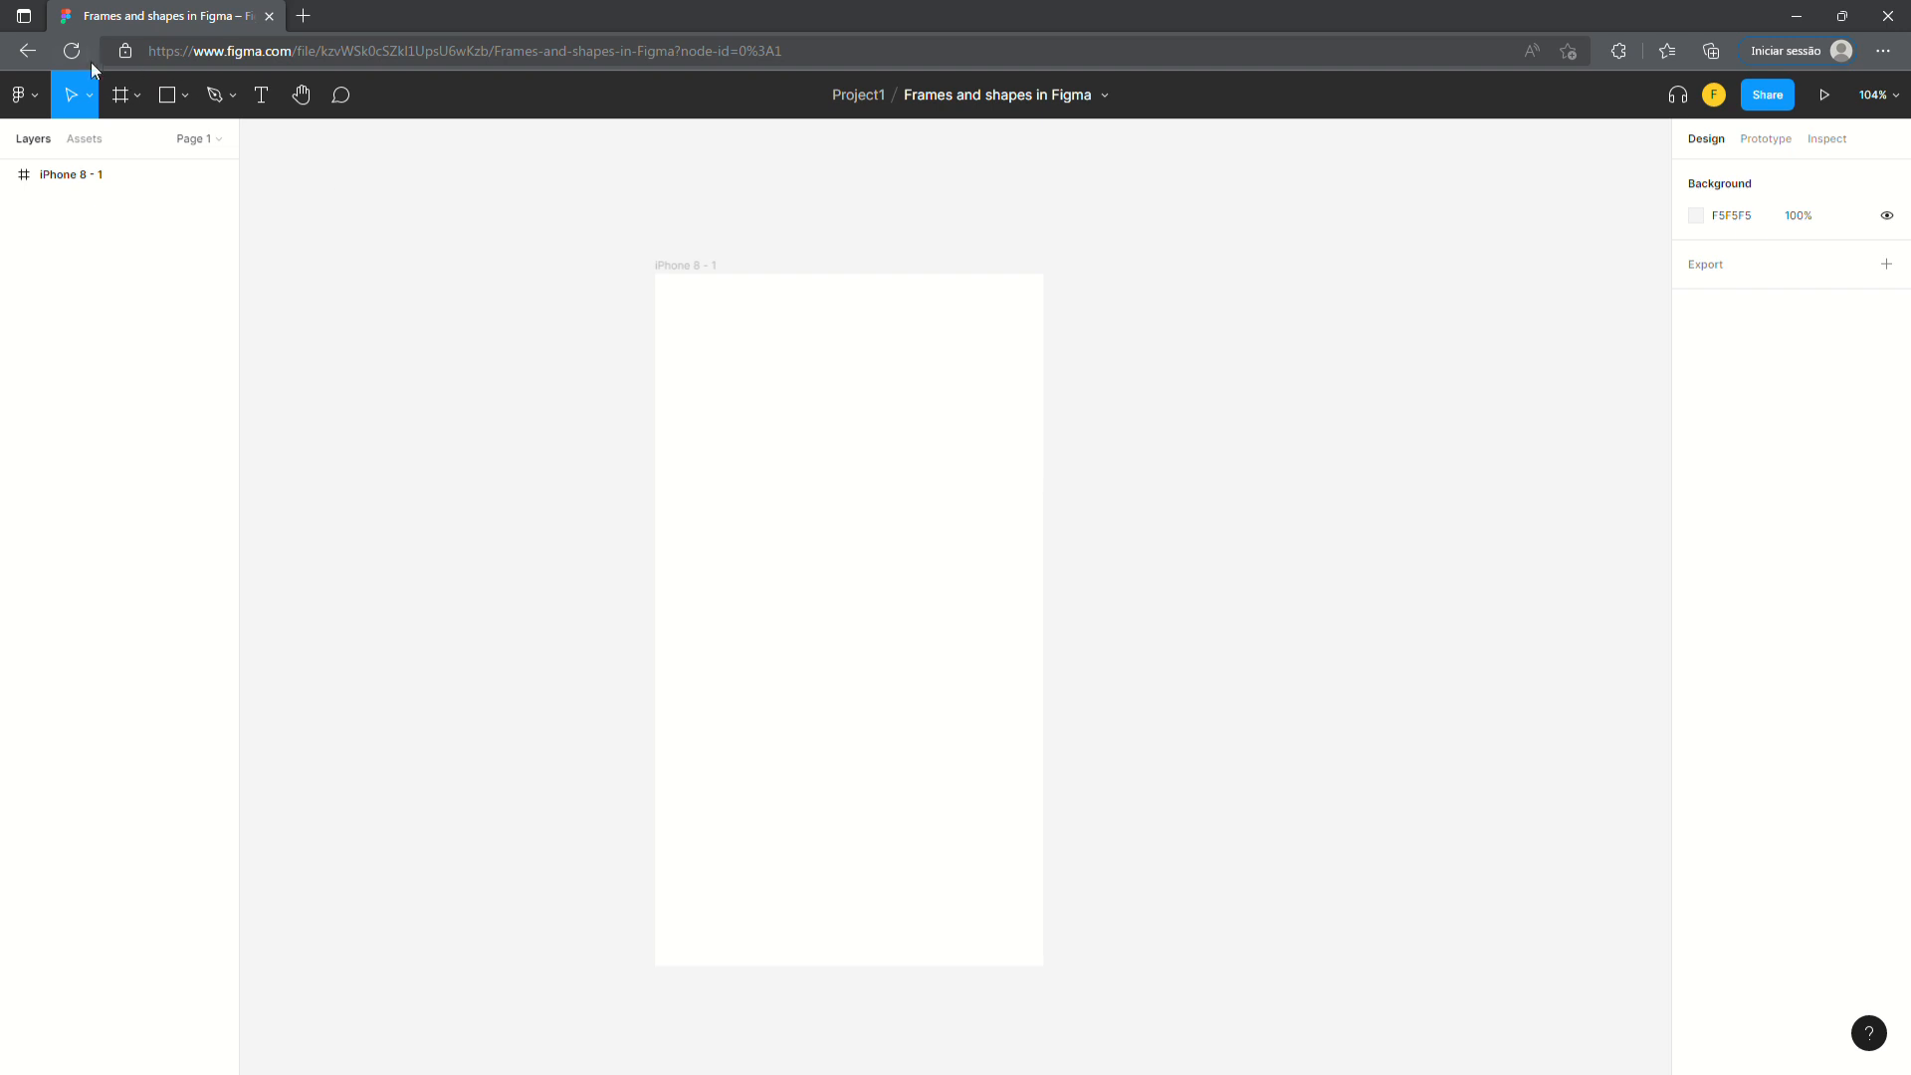
{"action": "left_click", "coordinate": [94, 104]}
{"action": "left_click", "coordinate": [95, 140]}
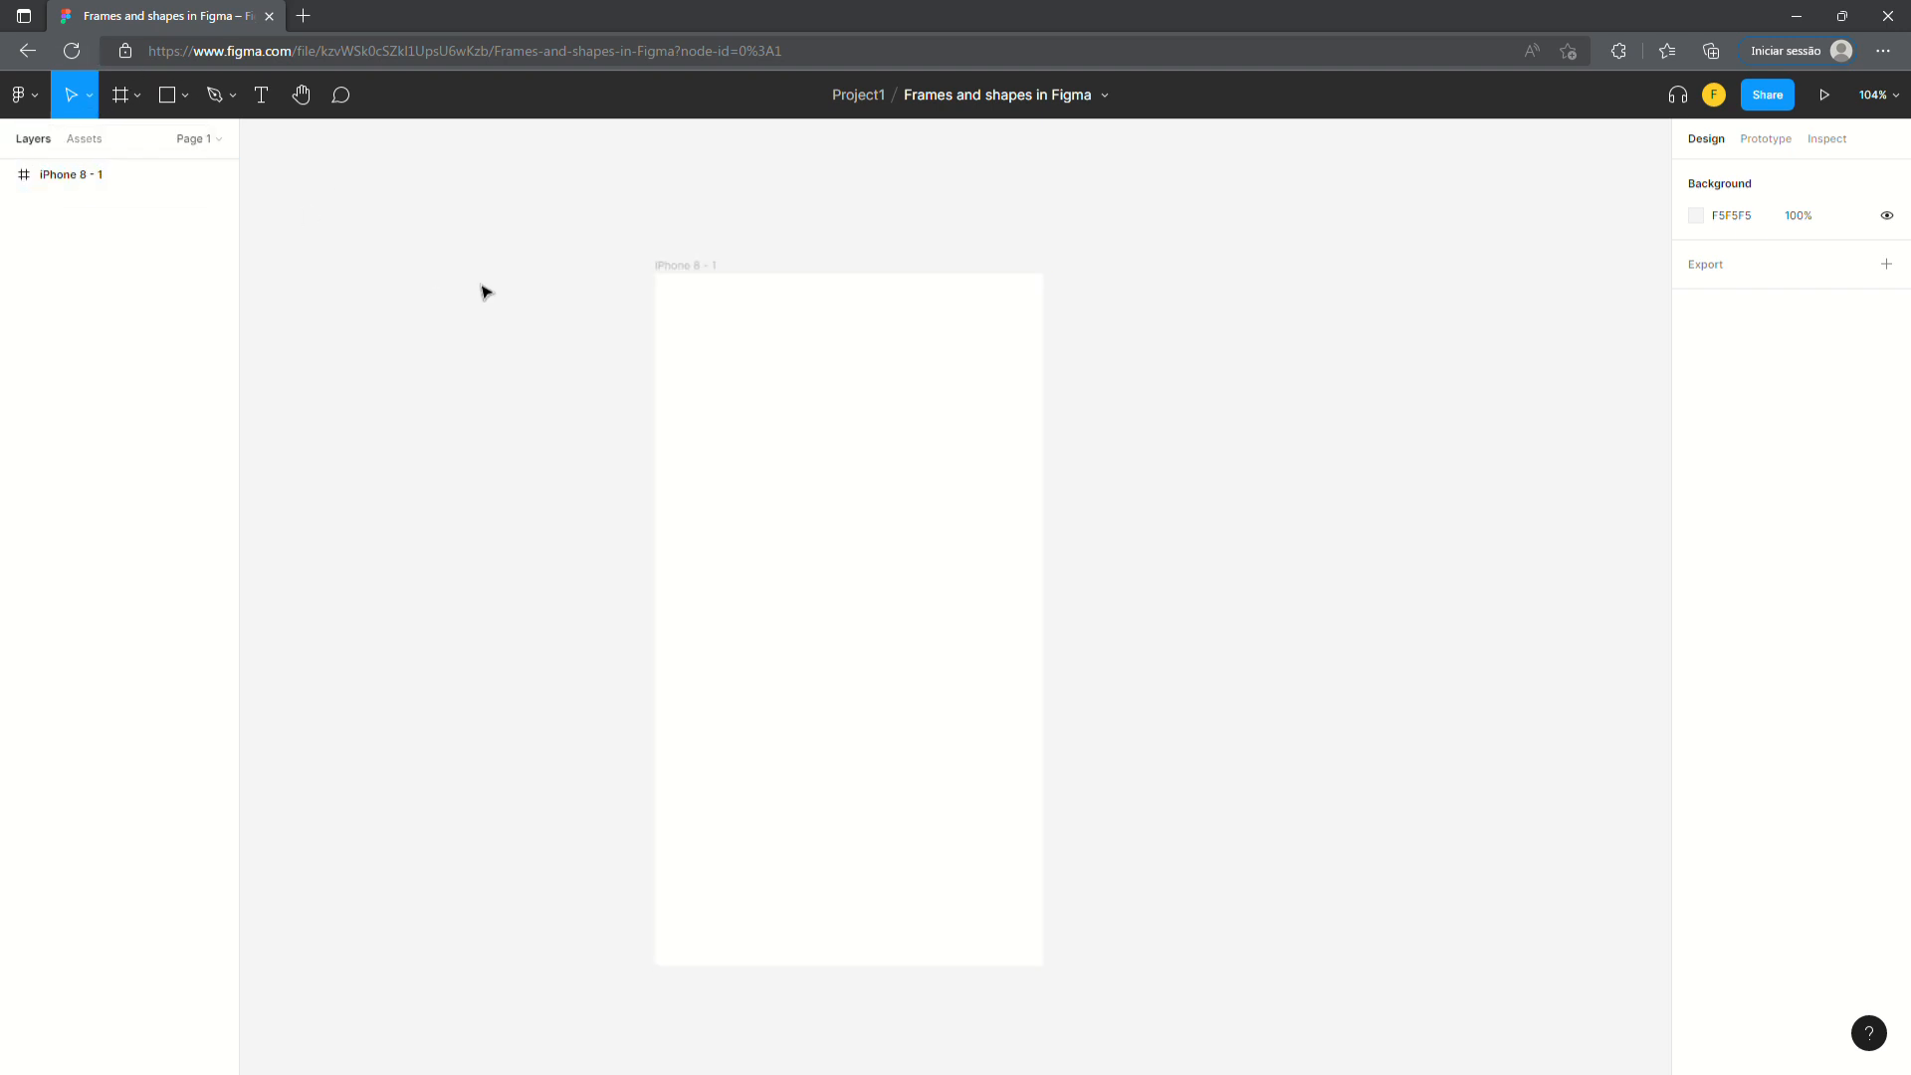